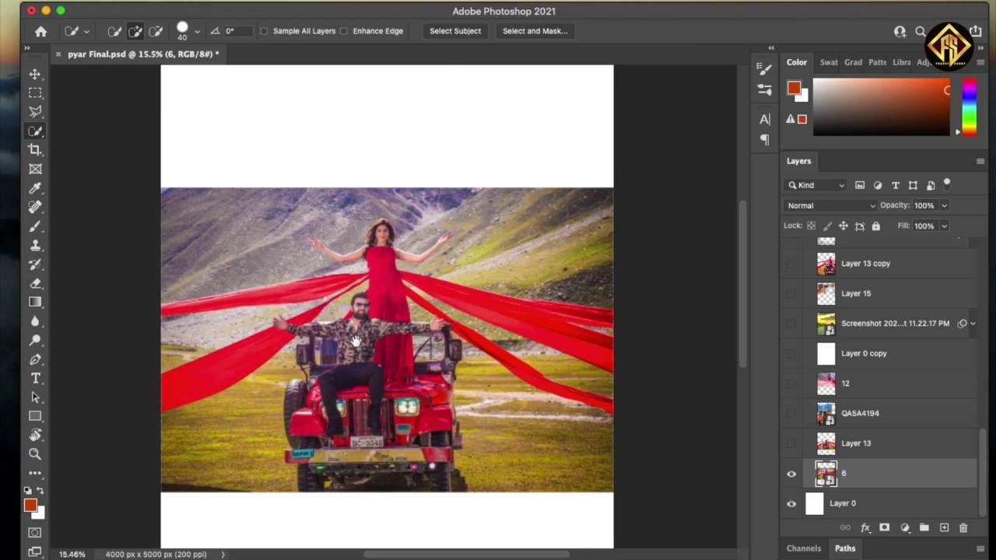
# - Paint a Quick Selection over the couple, the jeep and both upper red sashes
pyautogui.scroll(2, 352, 332)
pyautogui.scroll(3, 352, 335)
pyautogui.scroll(-1, 352, 335)
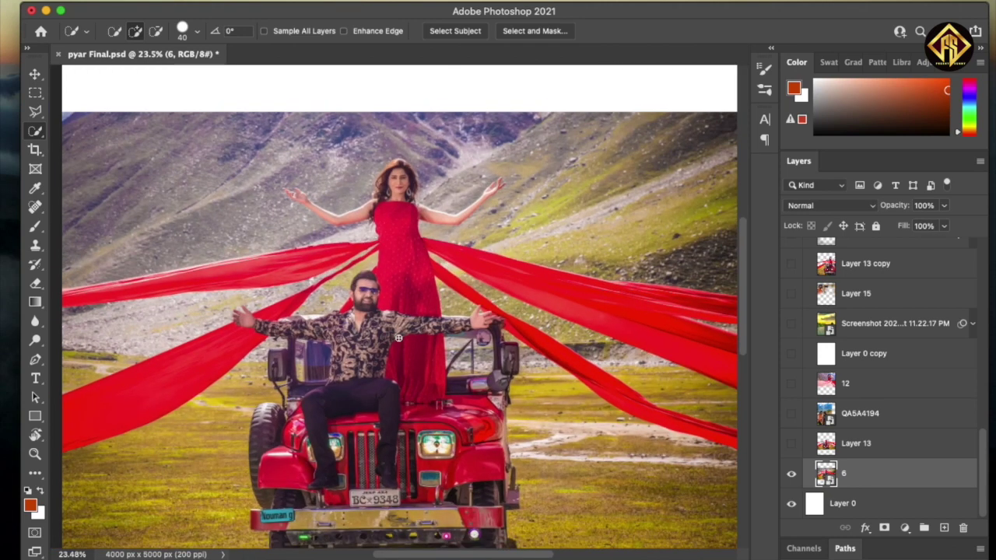
pyautogui.scroll(-1, 398, 338)
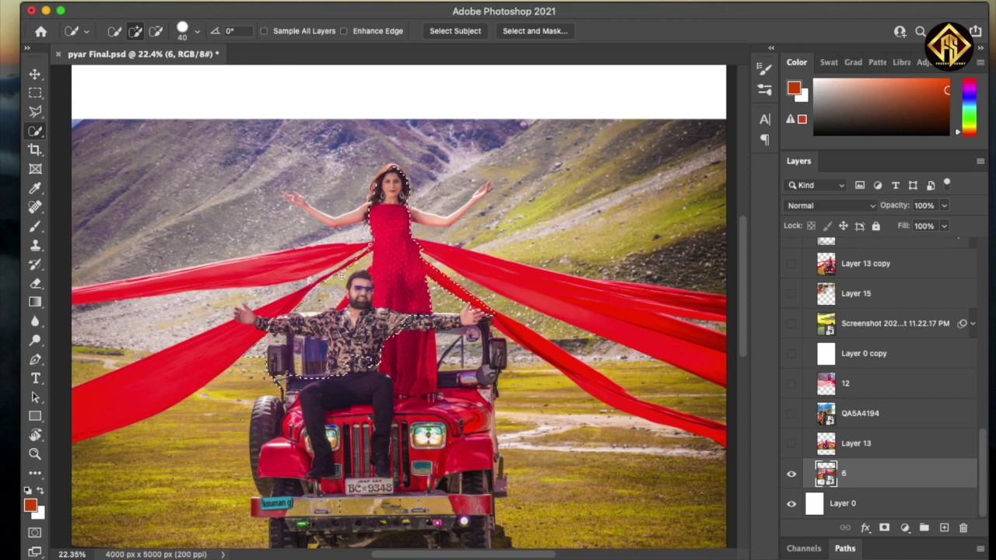
pyautogui.moveTo(109, 294)
pyautogui.mouseDown()
pyautogui.moveTo(566, 285)
pyautogui.moveTo(556, 354)
pyautogui.mouseUp()
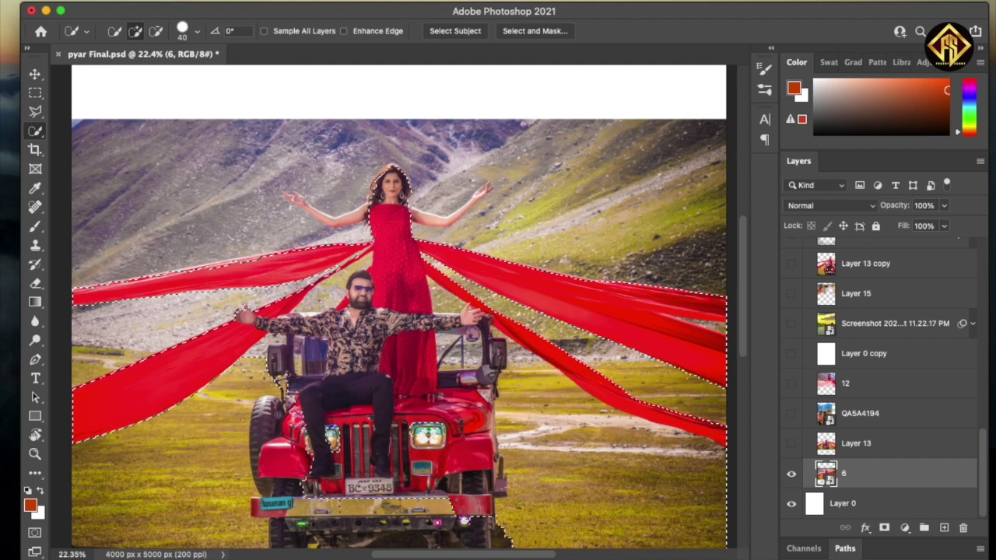
pyautogui.scroll(-3, 137, 459)
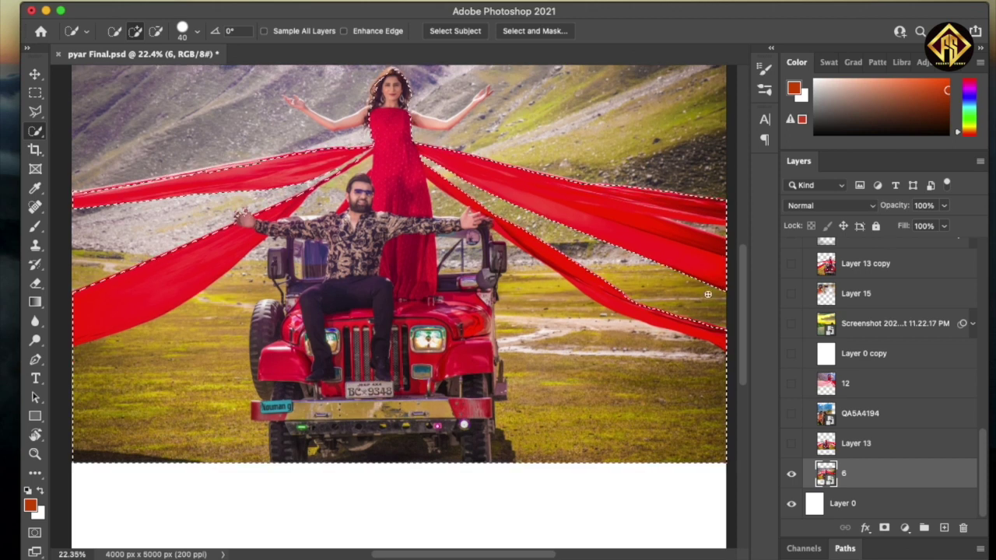
# - Switch to the plain Lasso tool and zoom in on the lower red cloth band
pyautogui.press('l')
pyautogui.rightClick(35, 112)
pyautogui.click(85, 108)
pyautogui.scroll(2, 413, 307)
pyautogui.scroll(2, 413, 307)
pyautogui.scroll(3, 412, 307)
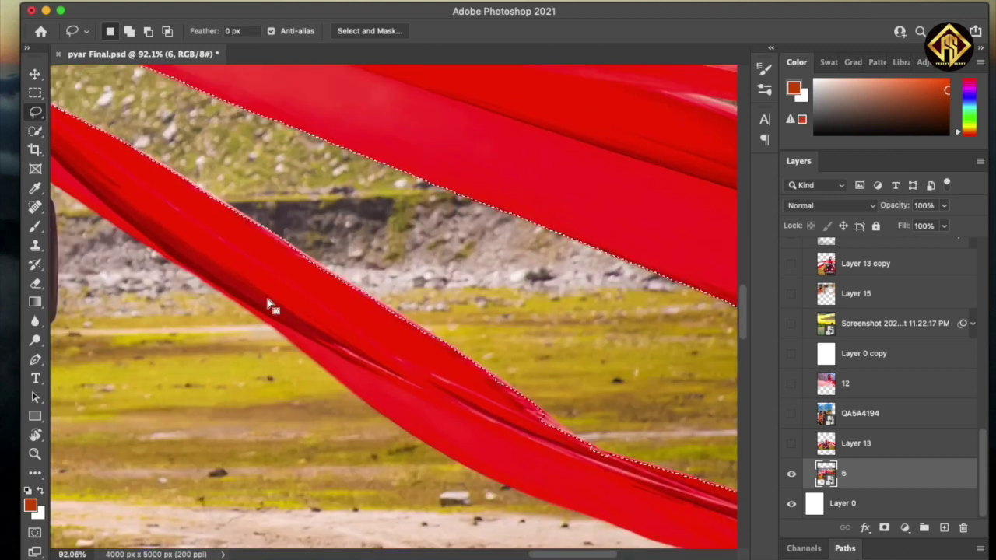
pyautogui.moveTo(322, 272); pyautogui.dragTo(405, 427)
pyautogui.scroll(4, 374, 399)
pyautogui.hscroll(-5, 374, 400)
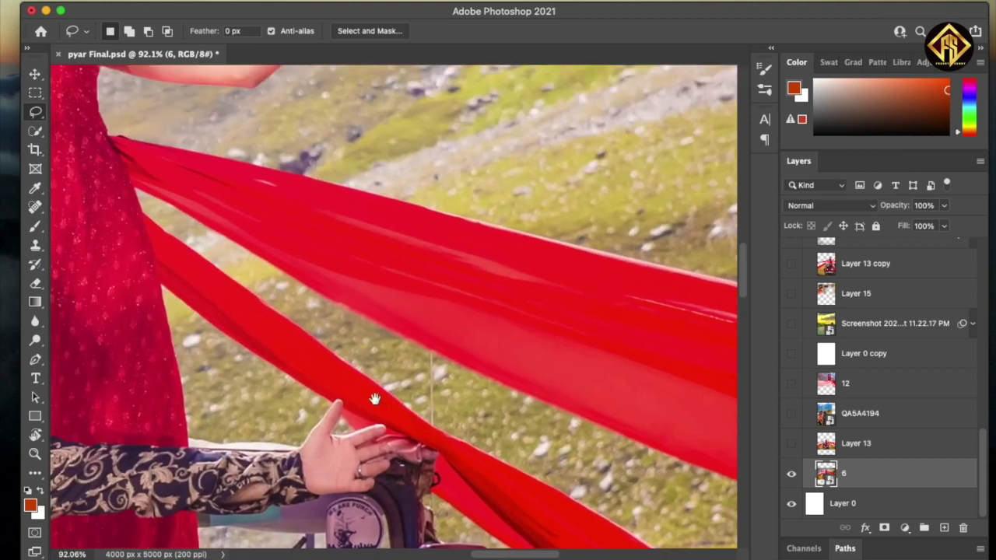
pyautogui.hscroll(5, 471, 355)
pyautogui.scroll(-2, 472, 356)
pyautogui.scroll(-3, 506, 373)
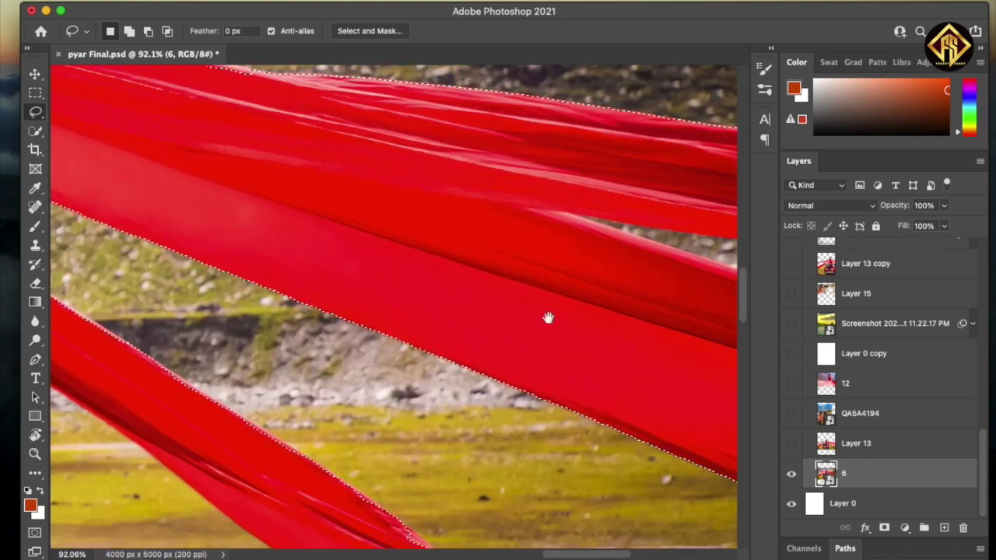
pyautogui.hscroll(5, 563, 240)
pyautogui.hscroll(3, 645, 278)
pyautogui.scroll(2, 589, 321)
# - Subtract the background gap between the red cloth bands from the selection
pyautogui.press('alt')
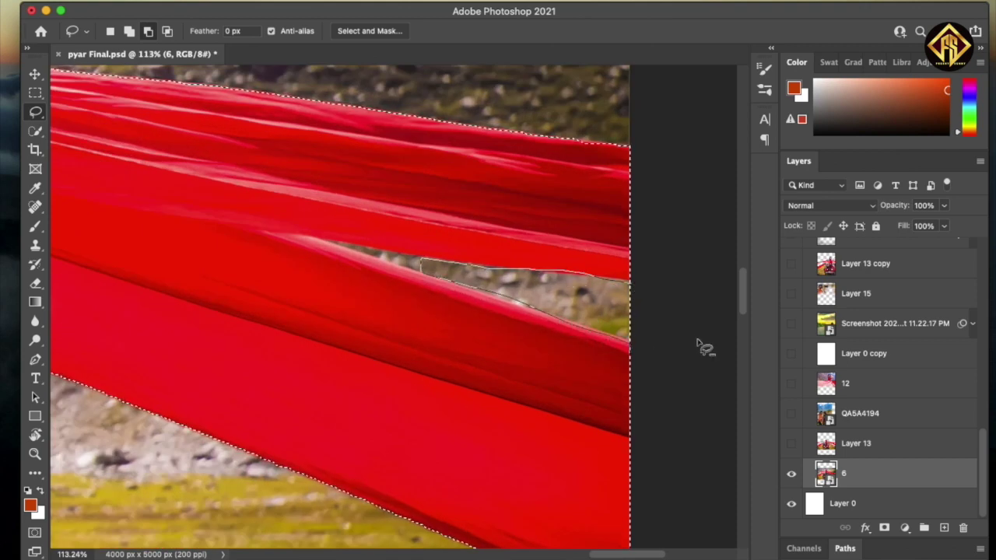
pyautogui.scroll(3, 400, 297)
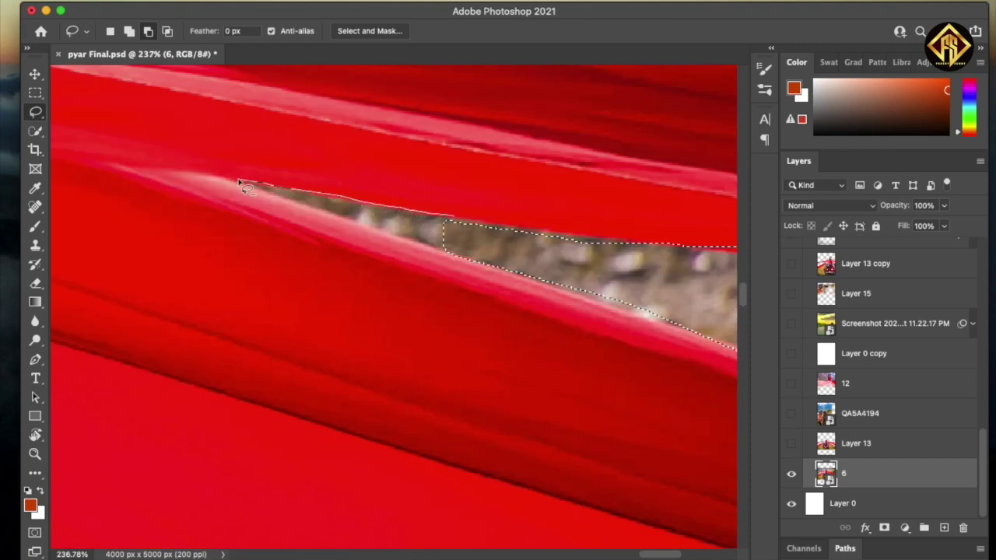
pyautogui.scroll(-2, 567, 229)
pyautogui.scroll(-3, 473, 382)
pyautogui.scroll(-2, 223, 275)
pyautogui.scroll(2, 223, 275)
pyautogui.scroll(2, 229, 289)
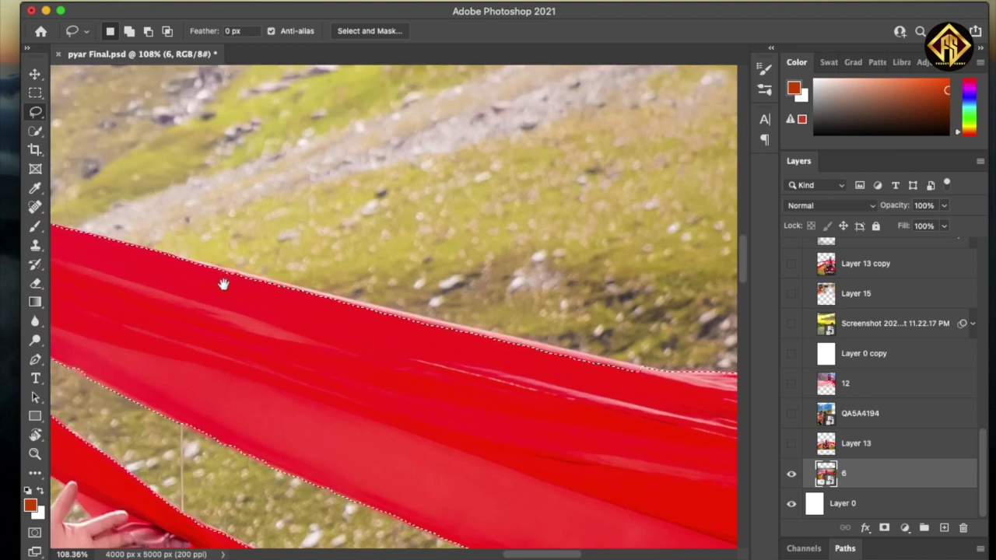
pyautogui.scroll(3, 222, 285)
pyautogui.scroll(2, 396, 400)
# - Shrink the Quick Selection brush and paint both of the woman's arms and hands into the selection
pyautogui.press('w')
pyautogui.hscroll(5, 405, 385)
pyautogui.scroll(1, 405, 385)
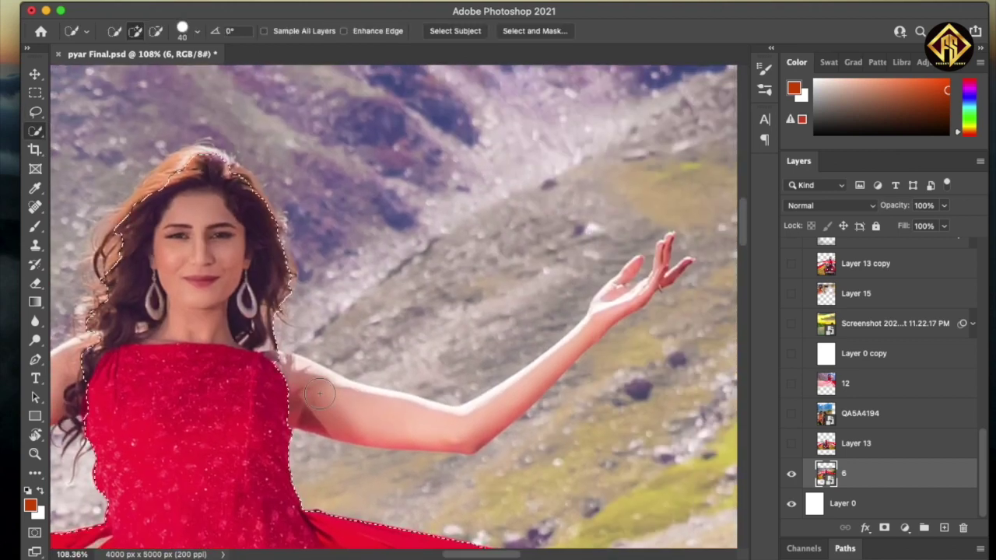
pyautogui.press('[')
pyautogui.press('[')
pyautogui.press('[')
pyautogui.moveTo(563, 356); pyautogui.dragTo(580, 338)
pyautogui.press('[')
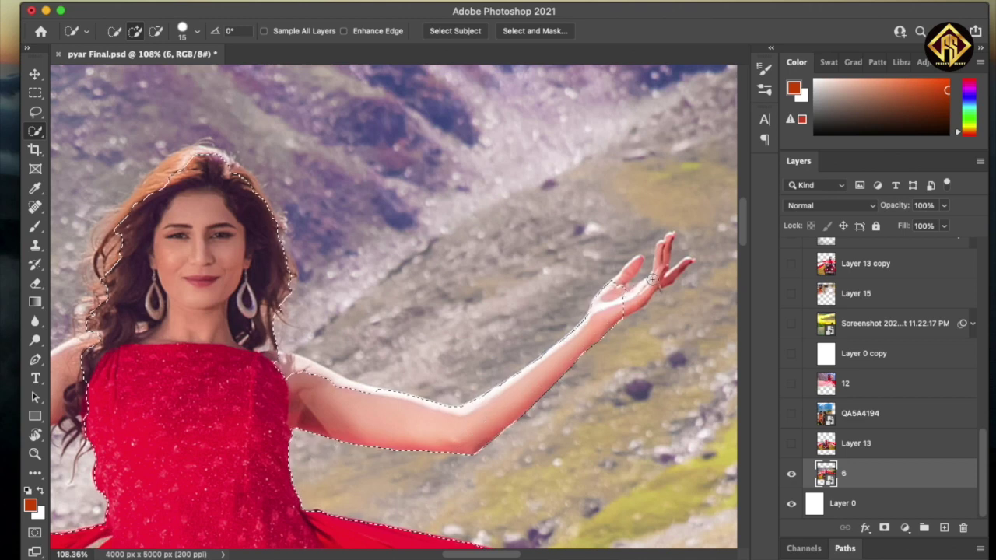
pyautogui.moveTo(515, 398)
pyautogui.mouseDown()
pyautogui.moveTo(671, 266)
pyautogui.moveTo(689, 264)
pyautogui.mouseUp()
pyautogui.press('[')
pyautogui.press('[')
pyautogui.press('[')
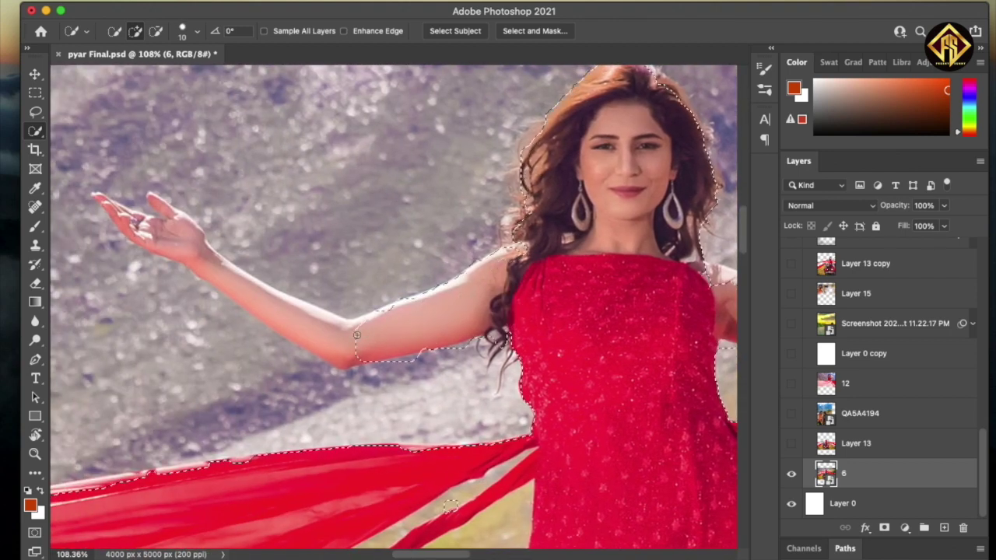
pyautogui.moveTo(218, 275); pyautogui.dragTo(158, 226)
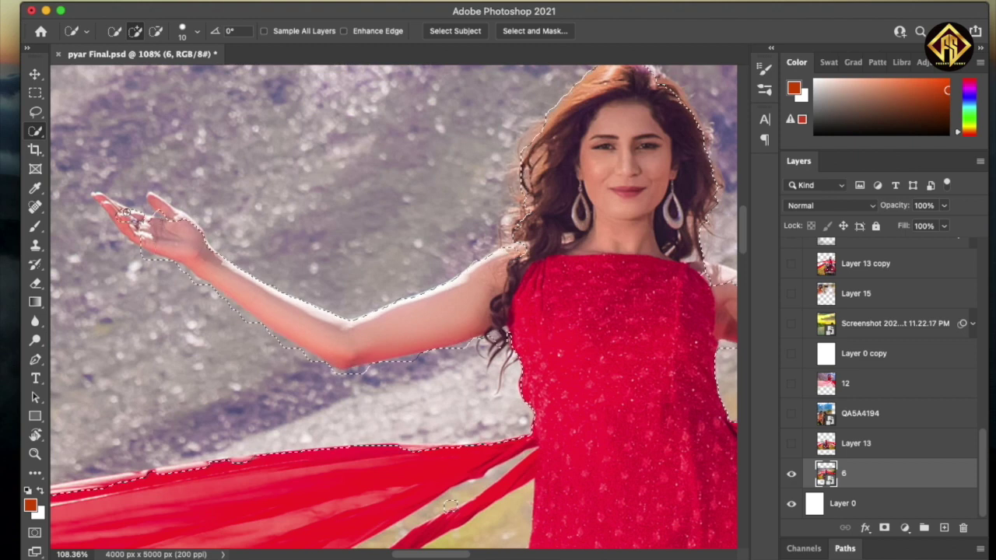
# - With the Lasso, add the woman's tall raised finger and index finger to the selection
pyautogui.press('l')
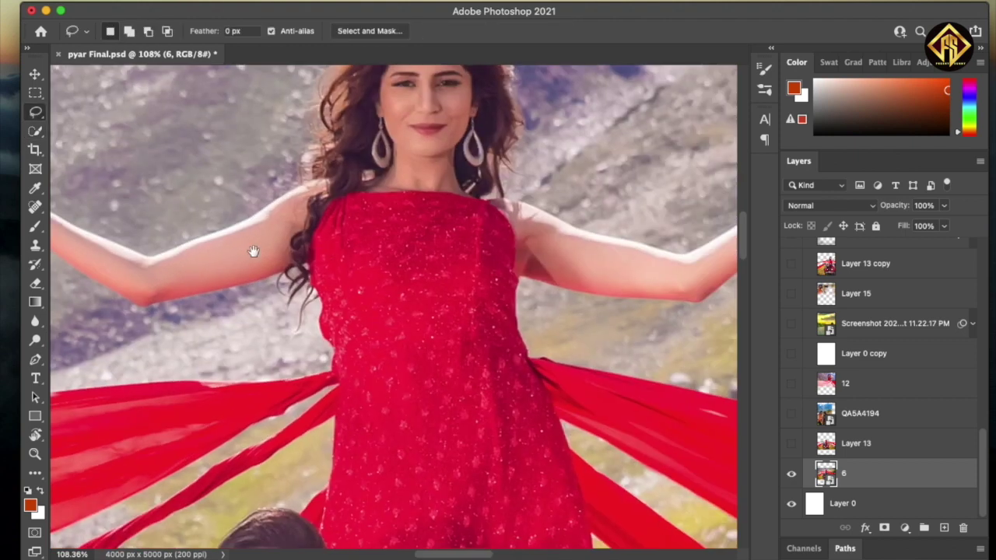
pyautogui.moveTo(253, 250); pyautogui.dragTo(405, 231)
pyautogui.scroll(5, 549, 296)
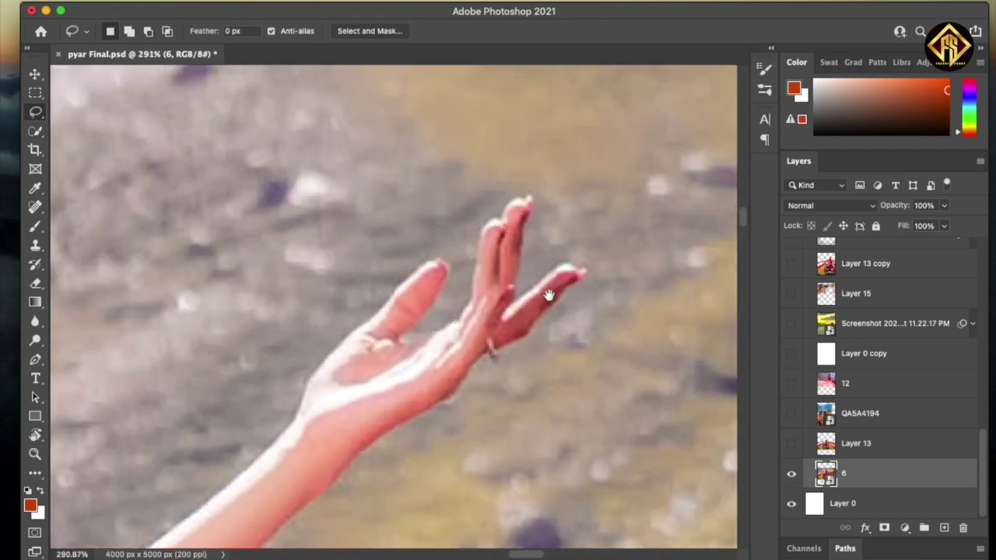
pyautogui.scroll(2, 549, 296)
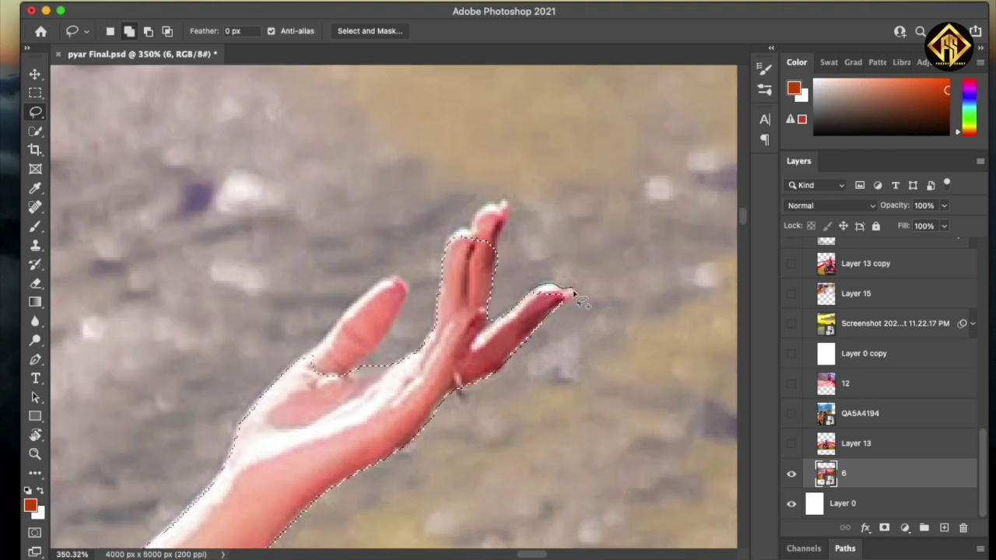
pyautogui.hscroll(-2, 526, 315)
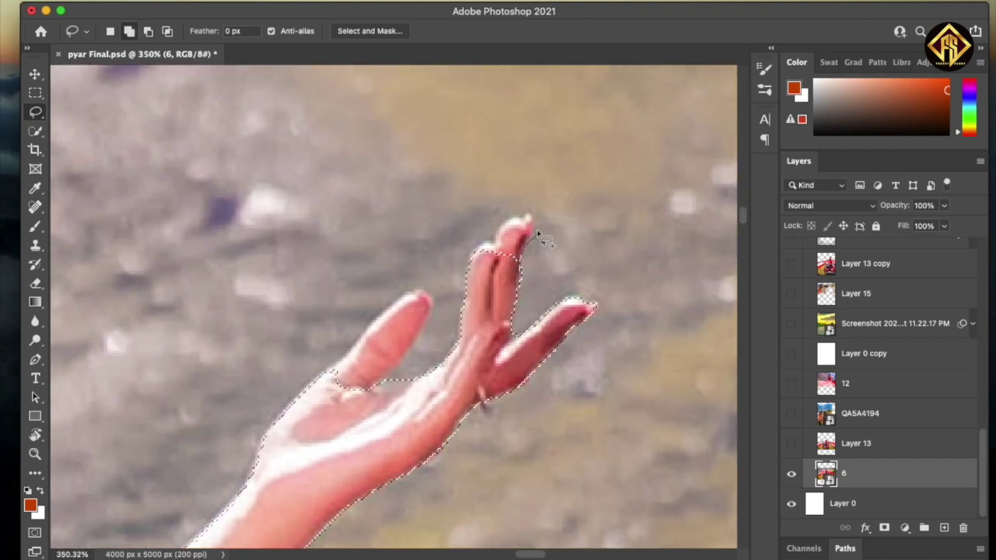
pyautogui.moveTo(532, 225); pyautogui.dragTo(530, 270)
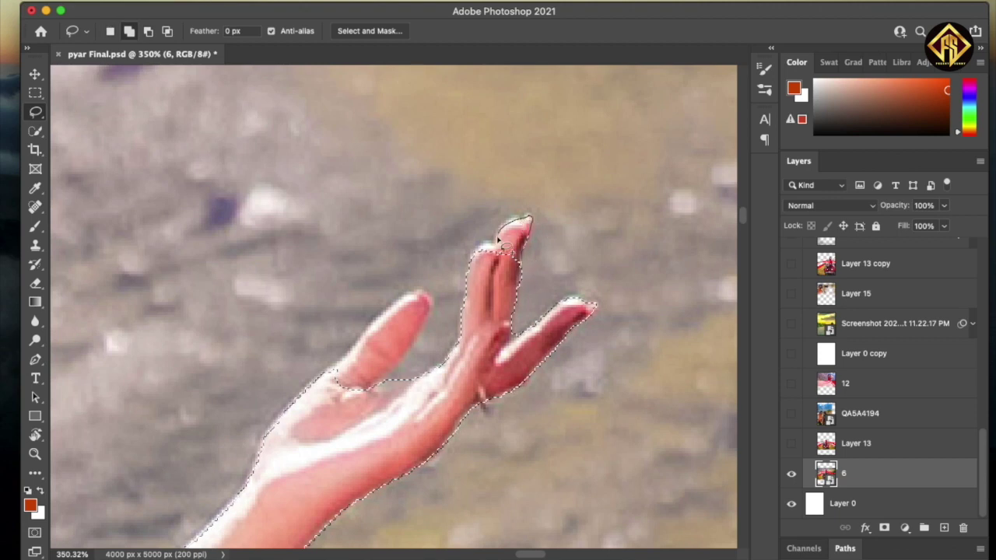
pyautogui.press('shift')
pyautogui.moveTo(484, 294); pyautogui.dragTo(464, 338)
pyautogui.hscroll(-5, 467, 343)
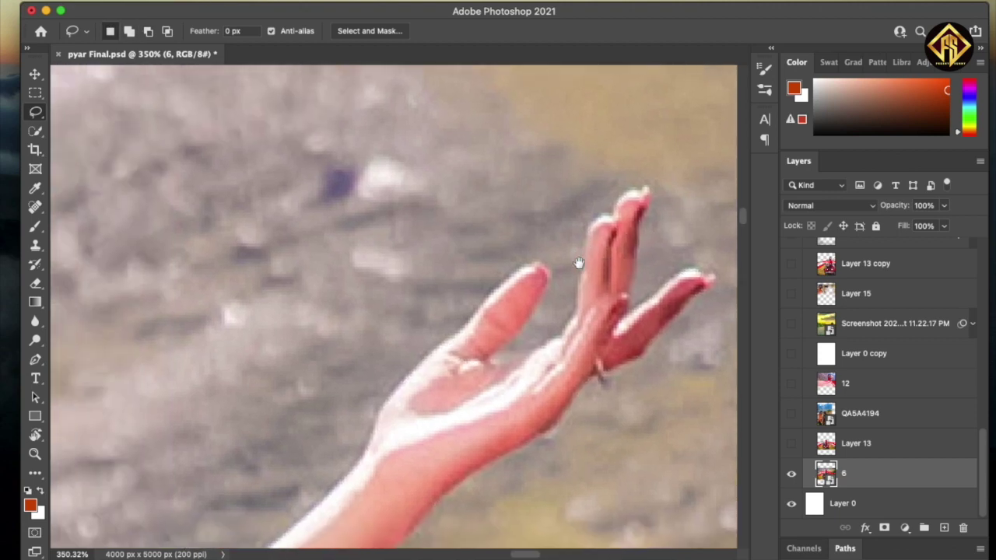
pyautogui.press('shift')
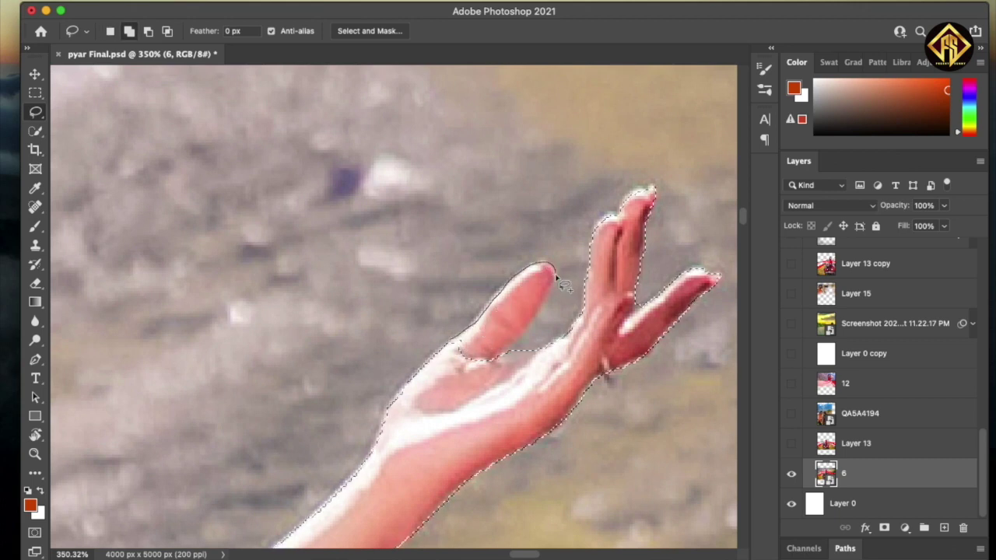
pyautogui.moveTo(455, 368)
pyautogui.mouseDown()
pyautogui.moveTo(507, 345)
pyautogui.moveTo(291, 377)
pyautogui.moveTo(220, 400)
pyautogui.mouseUp()
# - Trace the top, right and left edges of the woman's hair into the selection
pyautogui.press('shift')
pyautogui.moveTo(405, 244); pyautogui.dragTo(490, 275)
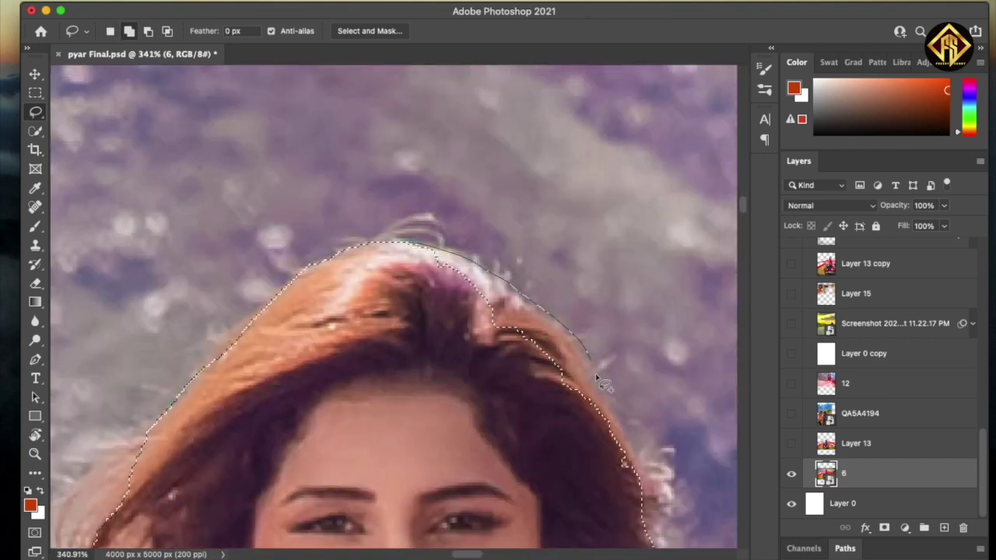
pyautogui.moveTo(599, 381); pyautogui.dragTo(547, 265)
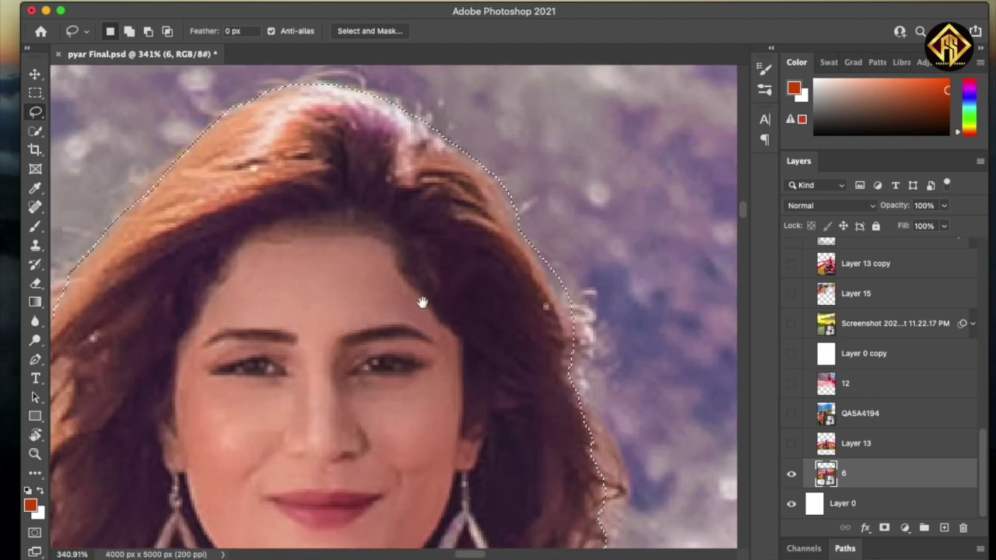
pyautogui.moveTo(421, 302); pyautogui.dragTo(433, 201)
pyautogui.scroll(2, 444, 134)
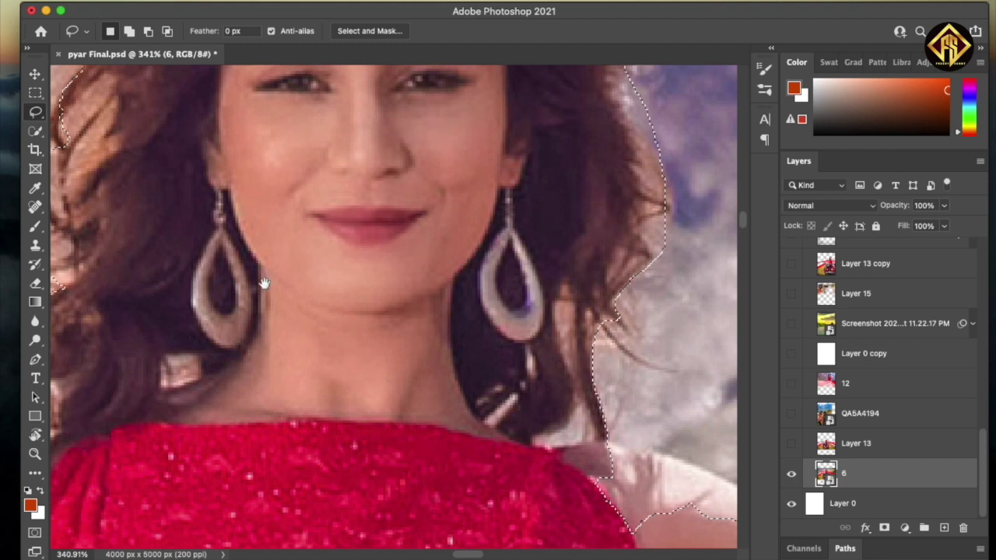
pyautogui.moveTo(288, 313); pyautogui.dragTo(370, 283)
pyautogui.scroll(5, 461, 138)
pyautogui.press('shift')
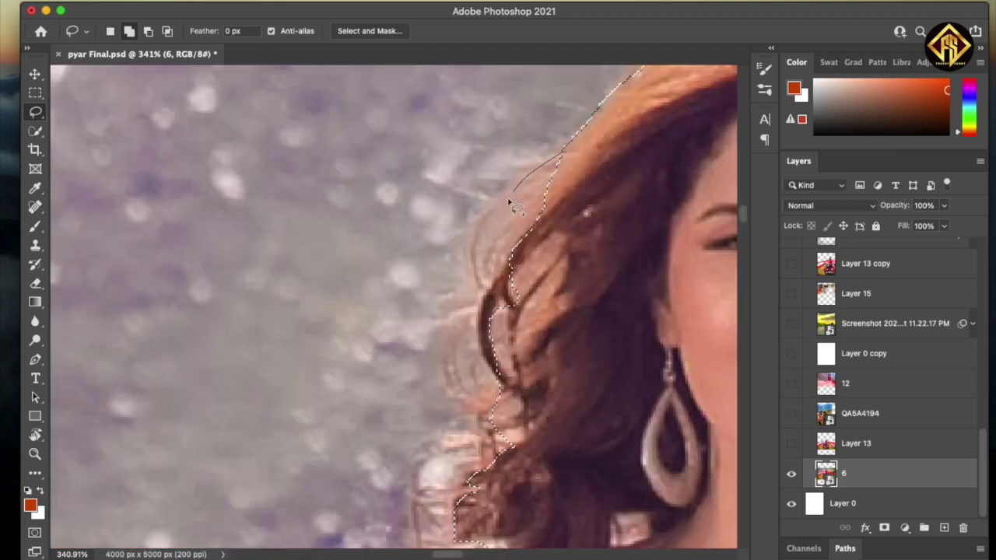
pyautogui.moveTo(529, 387); pyautogui.dragTo(529, 387)
pyautogui.scroll(-8, 484, 123)
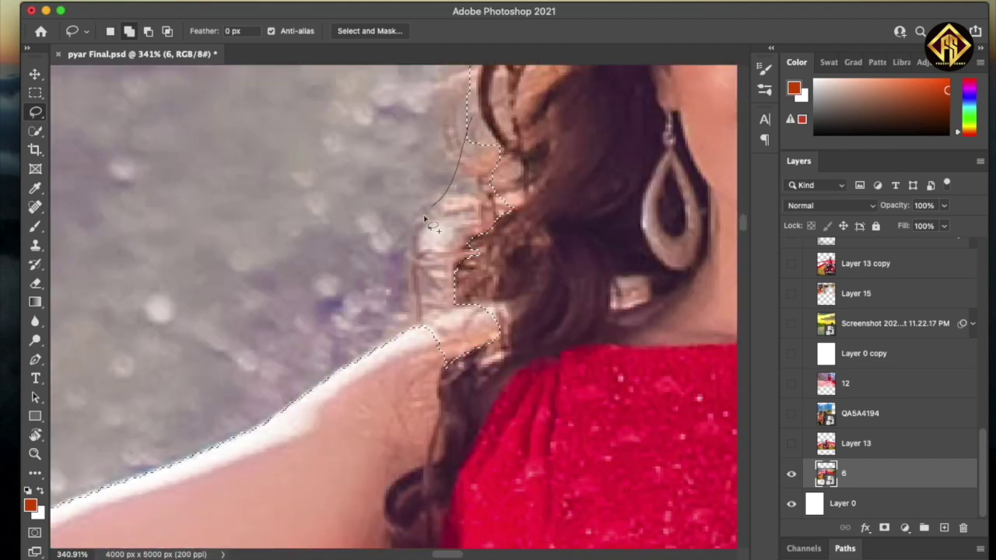
pyautogui.moveTo(544, 354); pyautogui.dragTo(431, 338)
pyautogui.scroll(-3, 432, 338)
# - Remove the gap between the fingers and add the upper finger and left fingertip
pyautogui.scroll(-5, 257, 278)
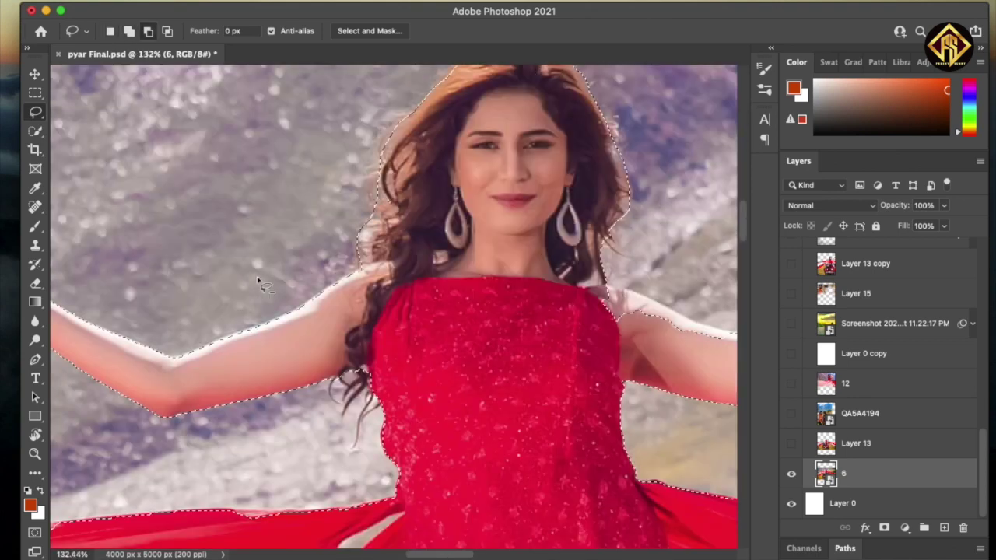
pyautogui.scroll(2, 311, 267)
pyautogui.scroll(5, 360, 295)
pyautogui.moveTo(249, 262); pyautogui.dragTo(303, 210)
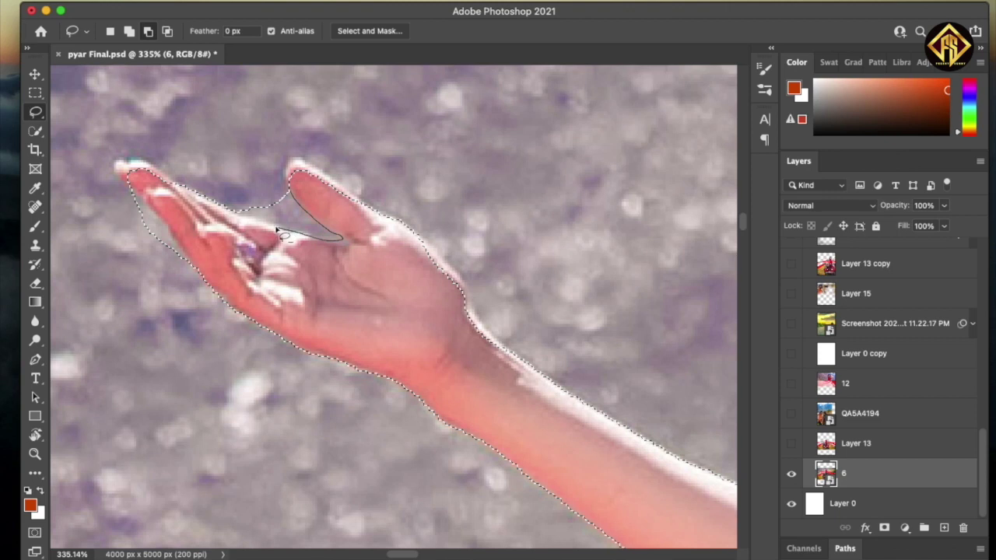
pyautogui.moveTo(220, 191); pyautogui.dragTo(220, 191)
pyautogui.hscroll(-3, 220, 191)
pyautogui.scroll(2, 415, 215)
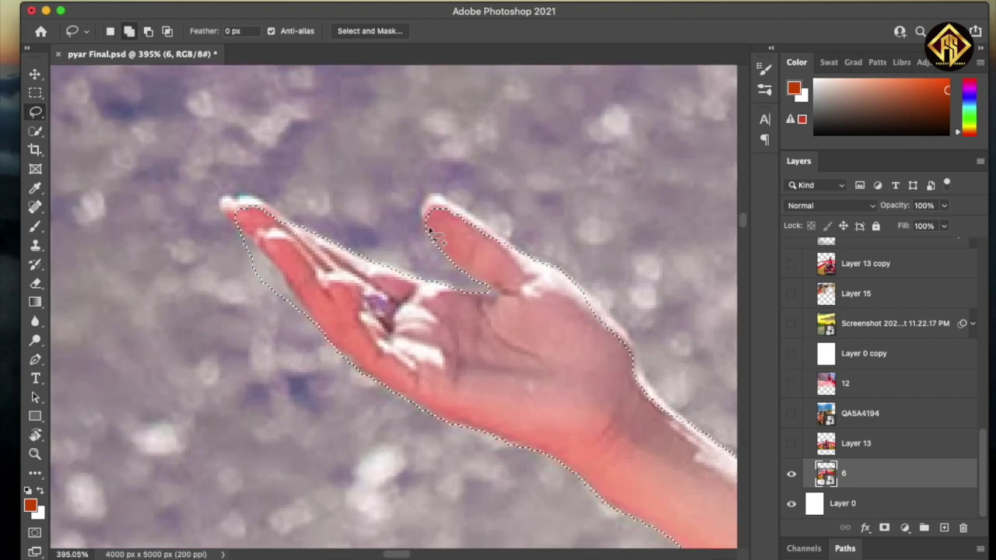
pyautogui.moveTo(464, 274); pyautogui.dragTo(471, 282)
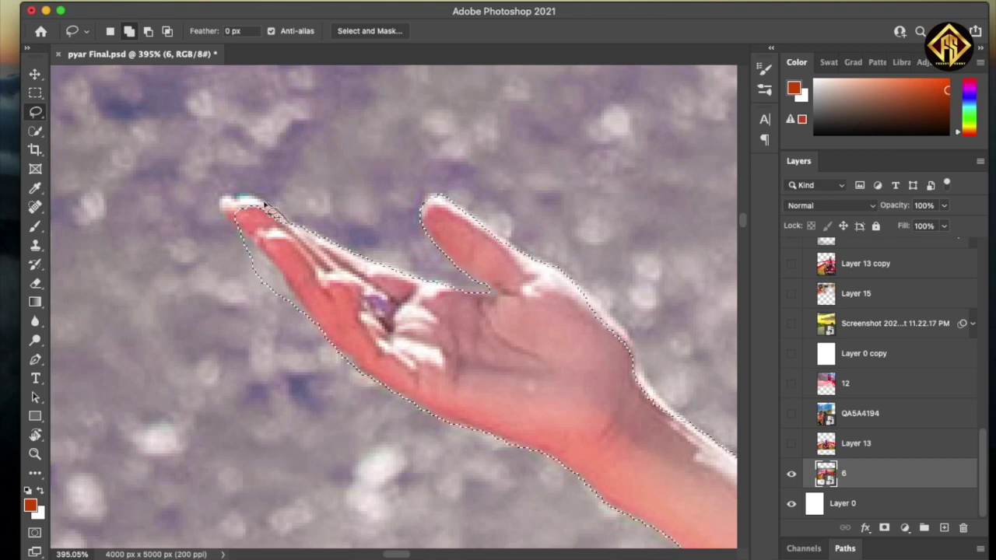
pyautogui.moveTo(292, 265); pyautogui.dragTo(261, 249)
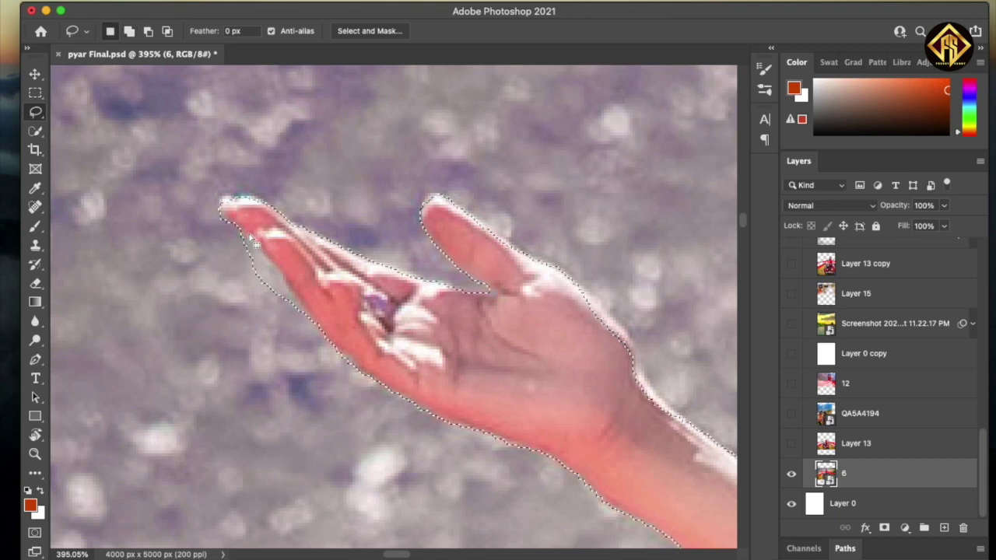
# - Add the red fabric's edge beneath the woman's arm to the selection
pyautogui.moveTo(306, 343); pyautogui.dragTo(306, 342)
pyautogui.scroll(-15, 306, 343)
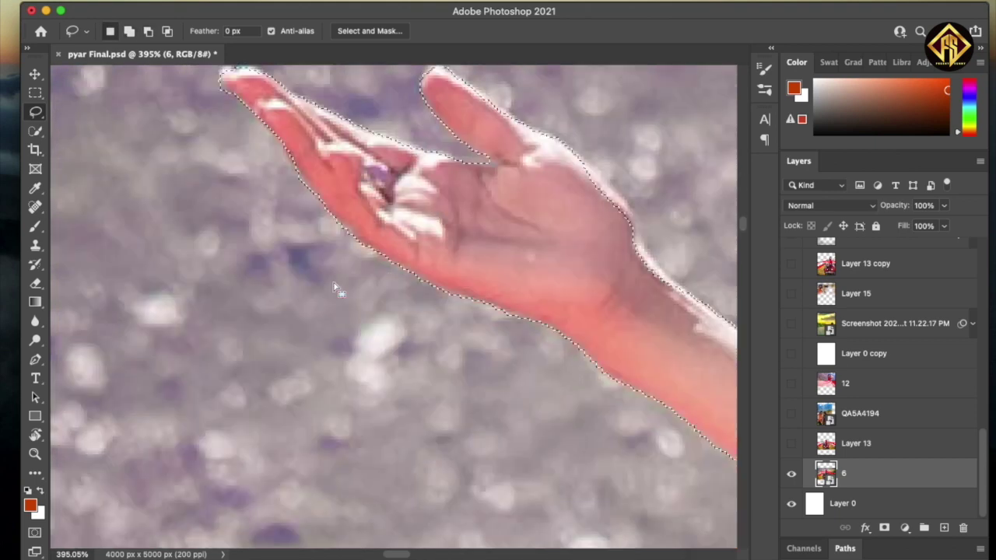
pyautogui.scroll(-3, 431, 276)
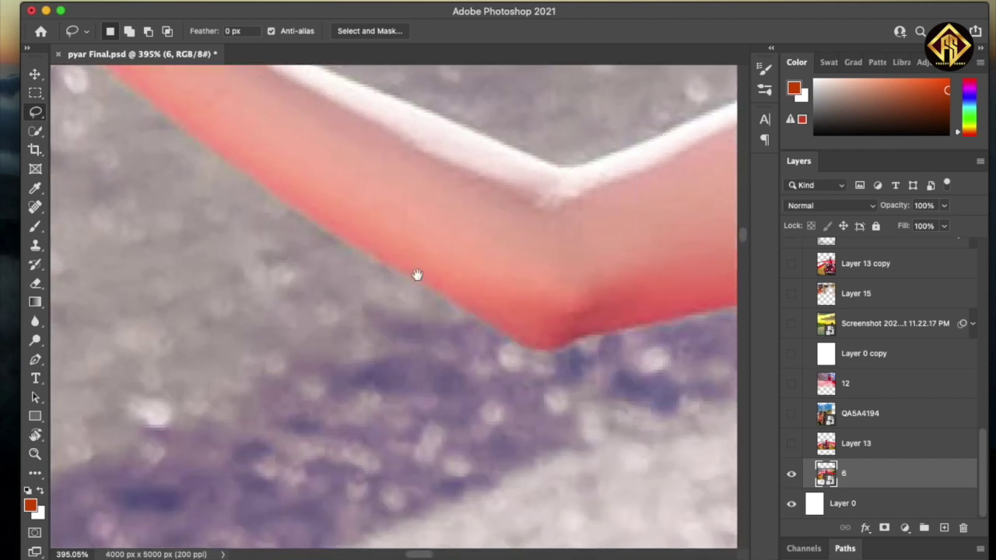
pyautogui.scroll(-3, 415, 254)
pyautogui.scroll(-3, 412, 304)
pyautogui.scroll(1, 436, 387)
pyautogui.moveTo(420, 372); pyautogui.dragTo(472, 377)
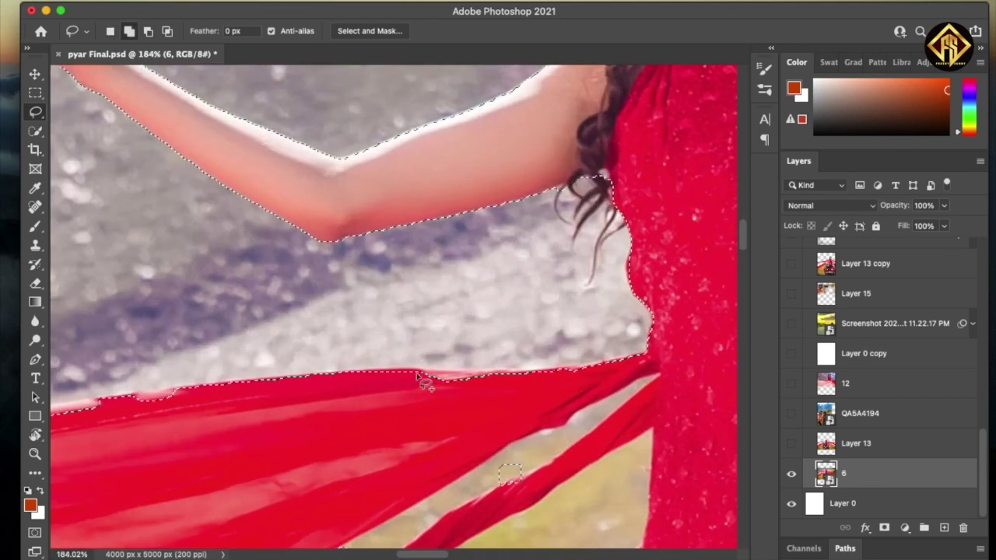
pyautogui.moveTo(514, 406); pyautogui.dragTo(456, 485)
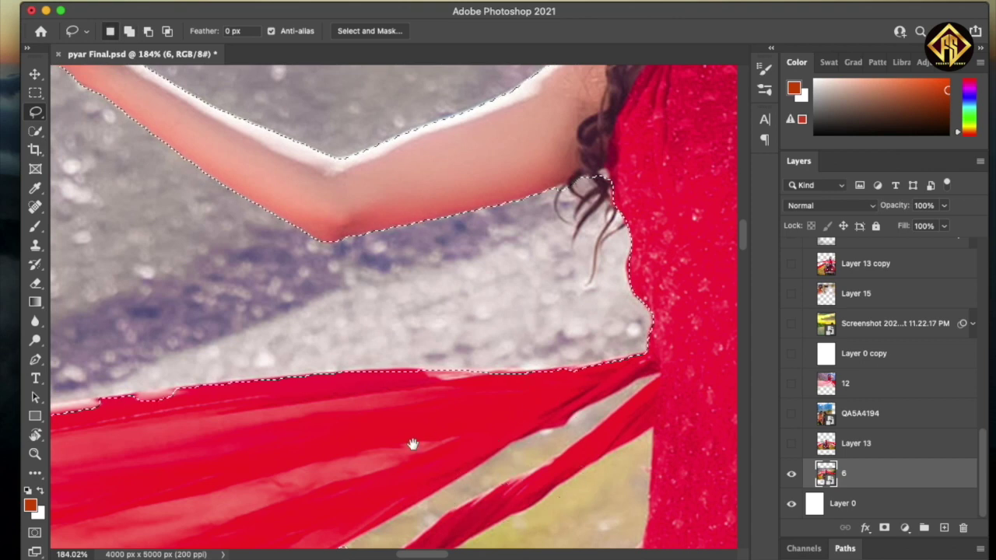
pyautogui.hscroll(-10, 412, 444)
pyautogui.scroll(-5, 367, 408)
# - Lasso-add the long red fabric's upper edge and far left end to the selection
pyautogui.scroll(-5, 382, 409)
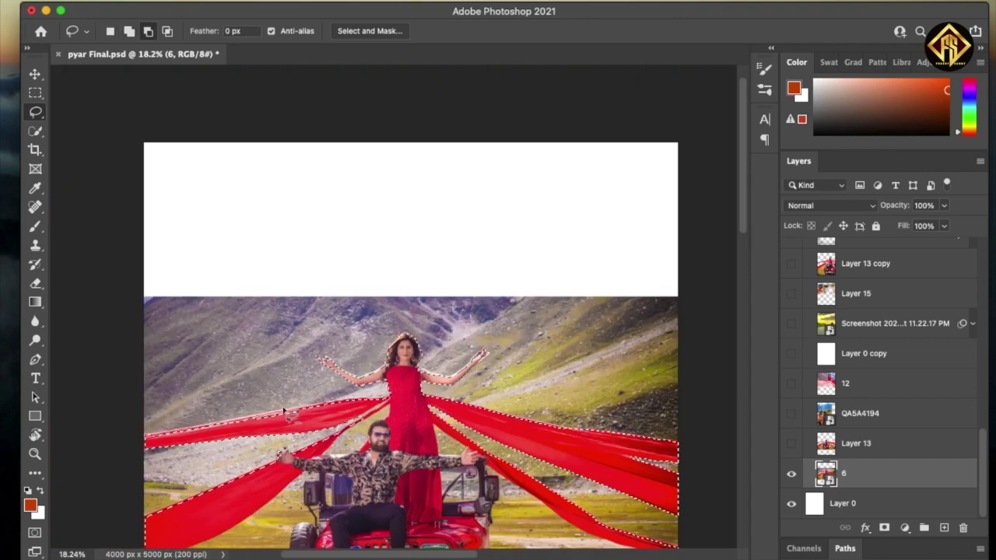
pyautogui.hscroll(-3, 404, 409)
pyautogui.hscroll(-5, 431, 410)
pyautogui.scroll(5, 430, 410)
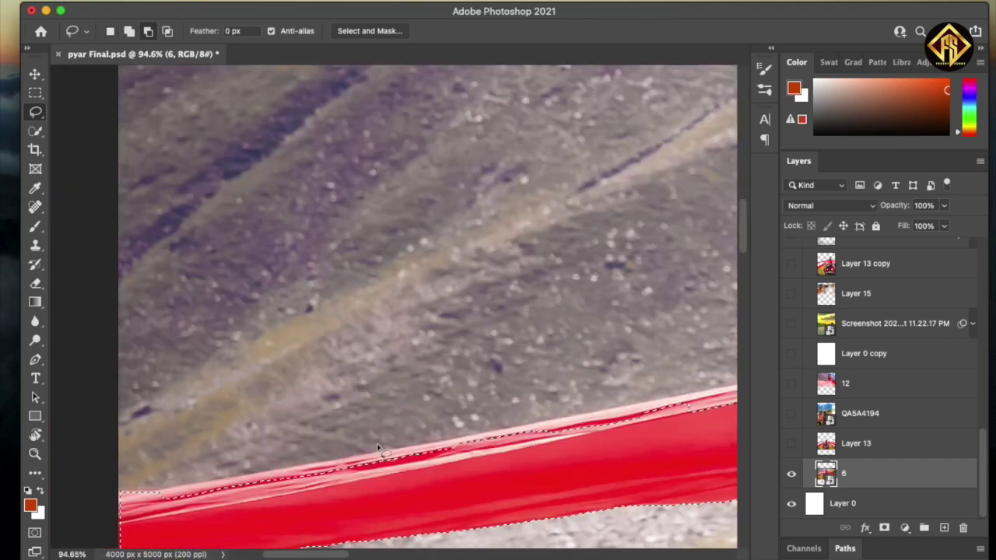
pyautogui.scroll(1, 379, 451)
pyautogui.hscroll(2, 271, 418)
pyautogui.moveTo(685, 315); pyautogui.dragTo(656, 320)
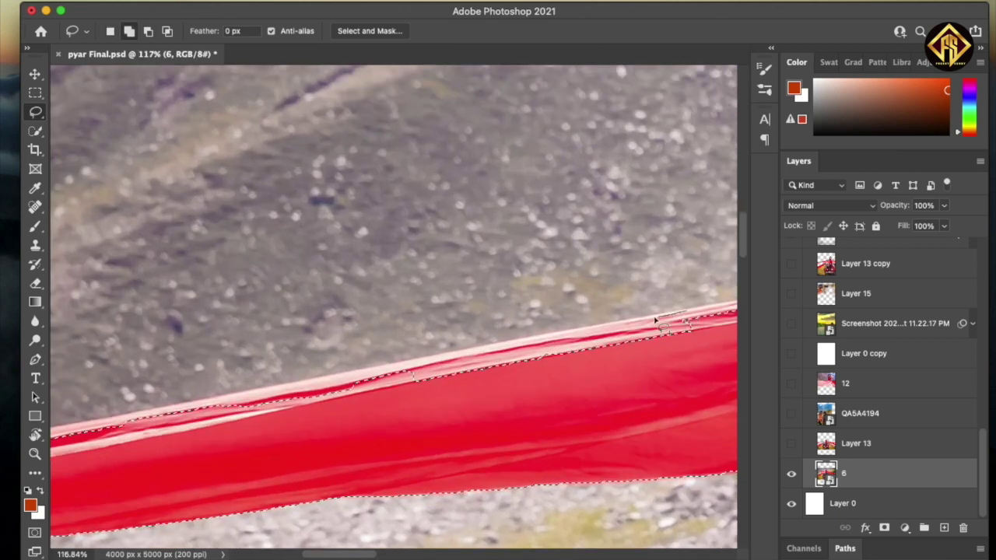
pyautogui.moveTo(436, 445); pyautogui.dragTo(607, 401)
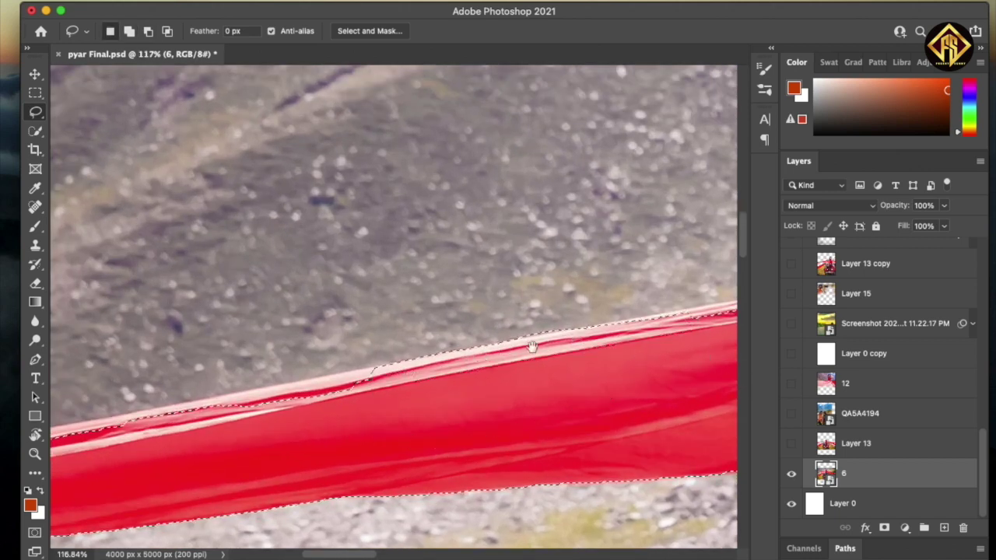
pyautogui.scroll(3, 544, 366)
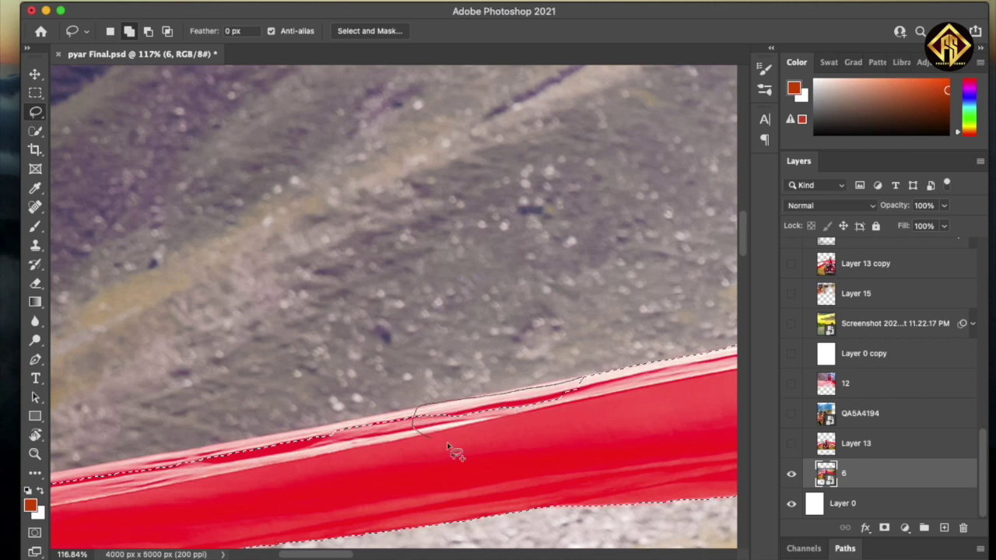
pyautogui.hscroll(-2, 427, 402)
pyautogui.hscroll(-8, 412, 412)
pyautogui.press('shift')
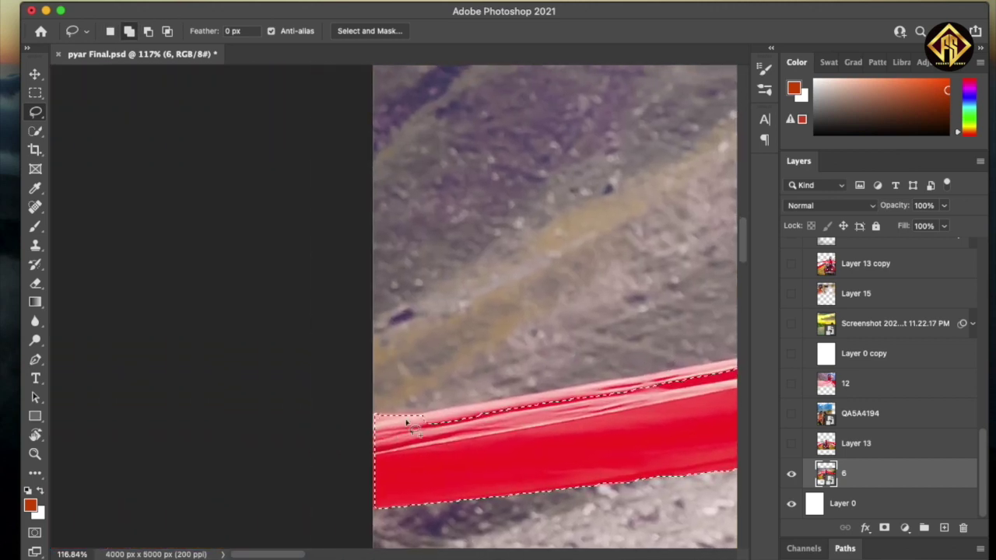
pyautogui.moveTo(714, 393); pyautogui.dragTo(708, 385)
pyautogui.scroll(-10, 467, 350)
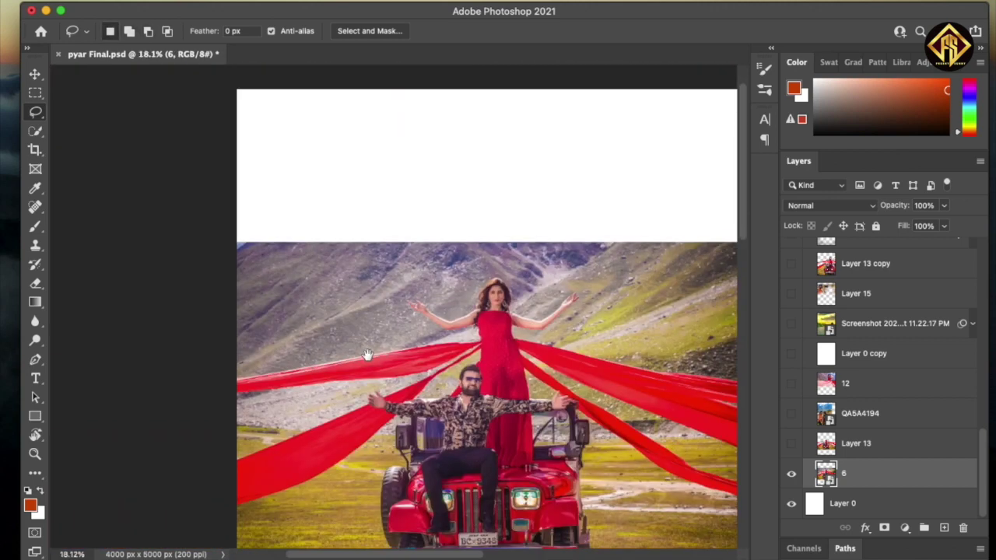
# - Open Select and Mask for the whole selection
pyautogui.rightClick(399, 228)
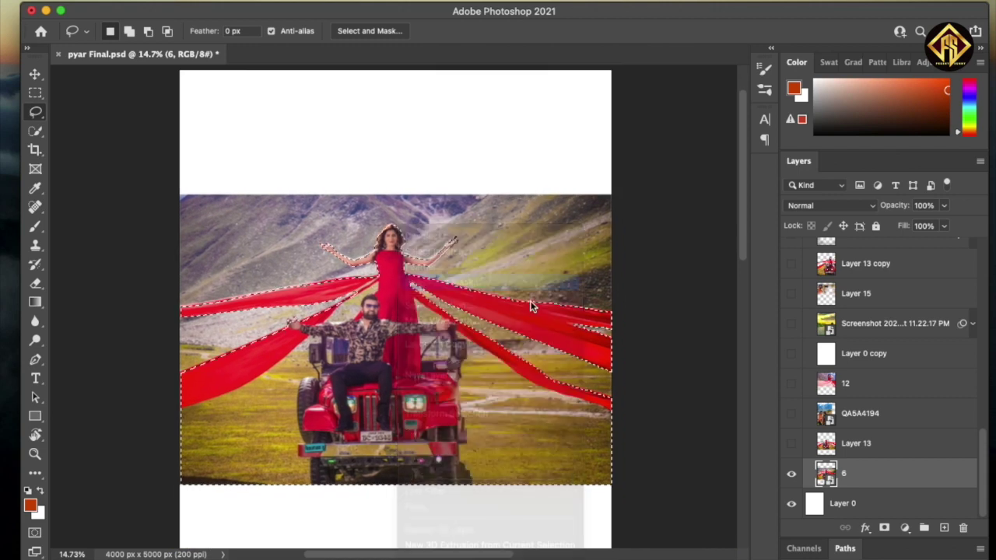
pyautogui.click(440, 282)
pyautogui.scroll(-5, 809, 418)
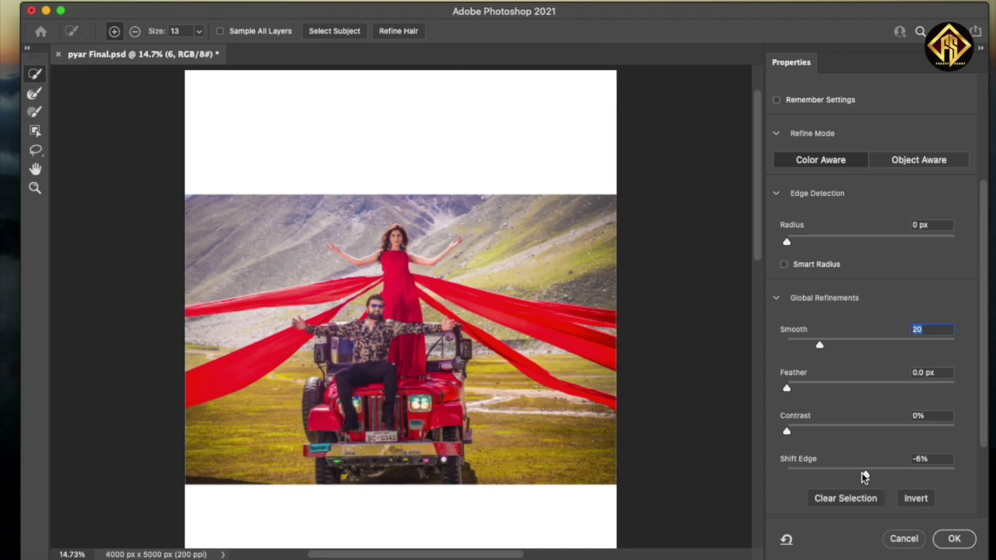
# - Apply the mask with Smooth 20 and Shift Edge -6%, copy to Layer 18, hide layer 6
pyautogui.click(954, 538)
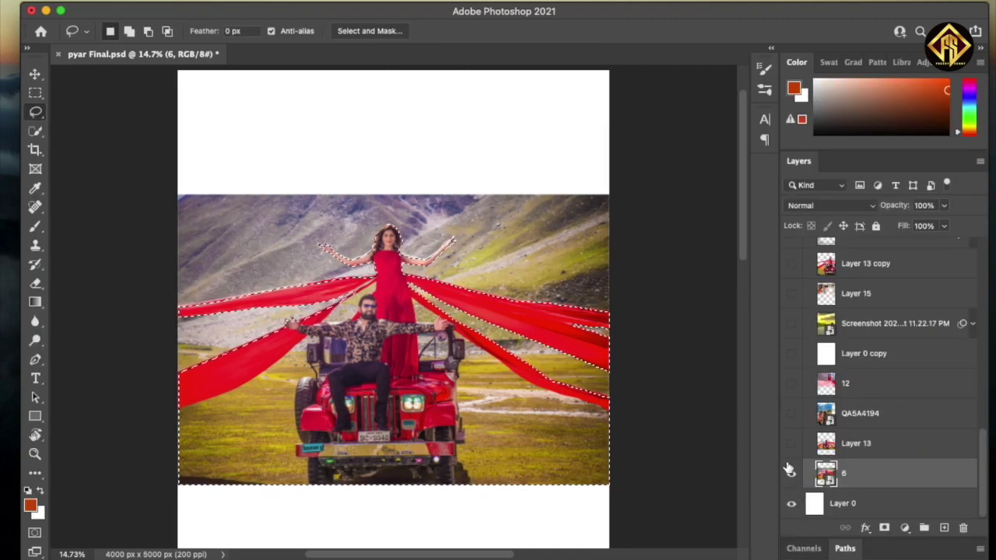
pyautogui.hotkey('ctrl', 'j')
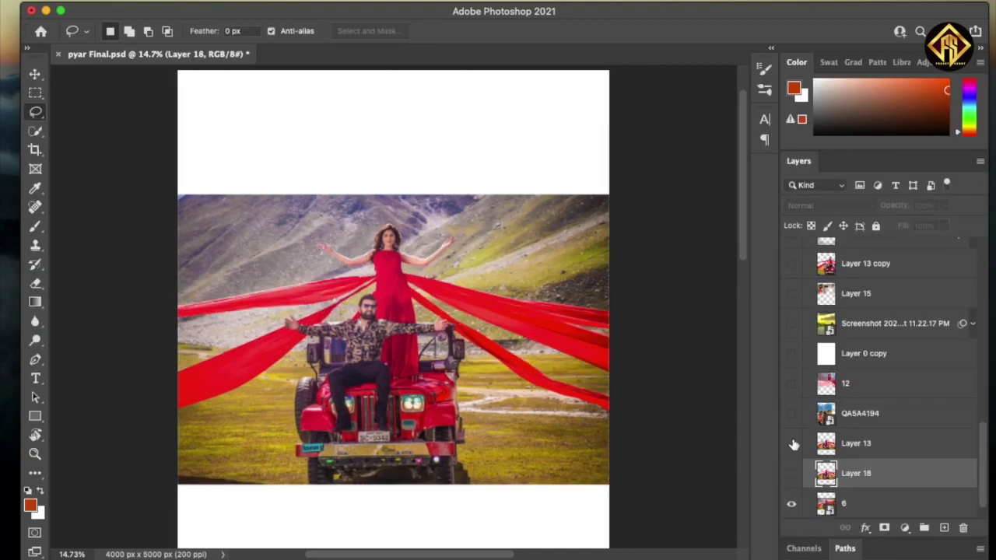
pyautogui.click(791, 505)
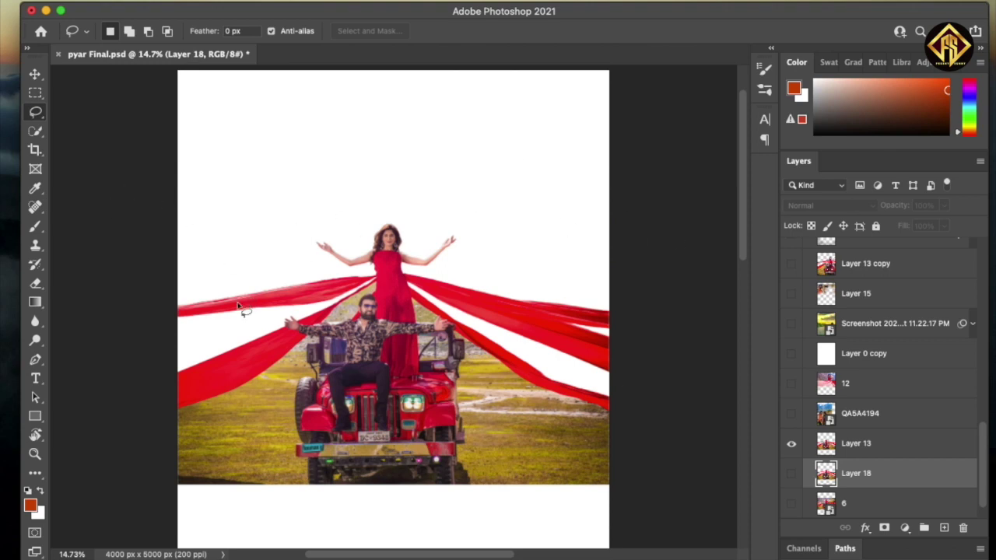
# - Scale Layer 13 to about 184% and position it so the couple and jeep fill the poster
pyautogui.press('v')
pyautogui.scroll(-2, 504, 335)
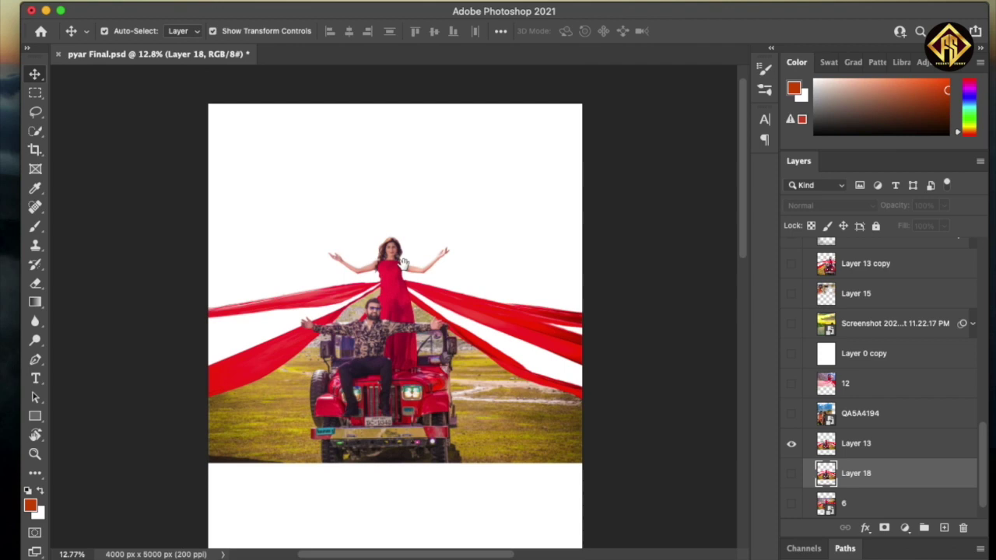
pyautogui.scroll(-2, 475, 331)
pyautogui.scroll(-2, 444, 327)
pyautogui.scroll(-2, 394, 323)
pyautogui.scroll(-3, 394, 323)
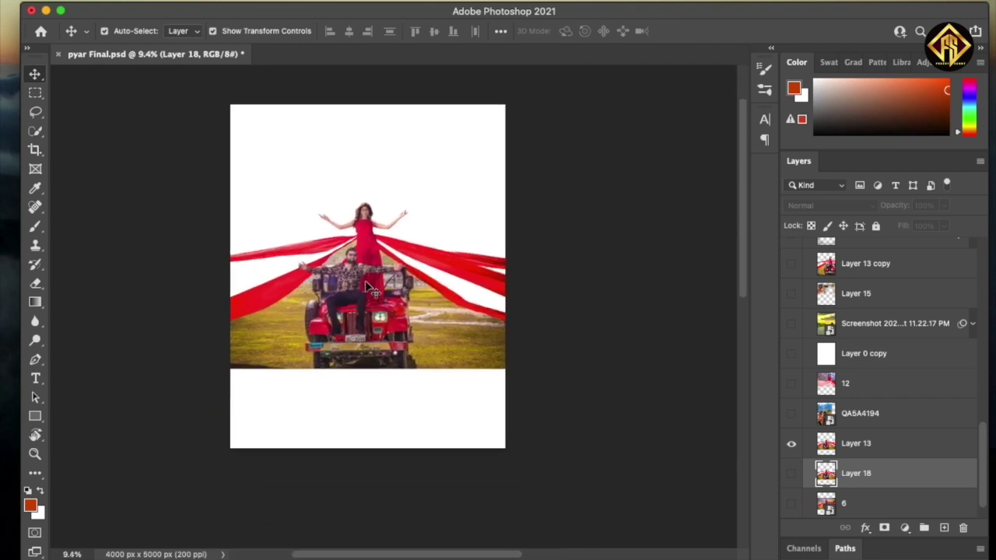
pyautogui.click(834, 441)
pyautogui.click(361, 372)
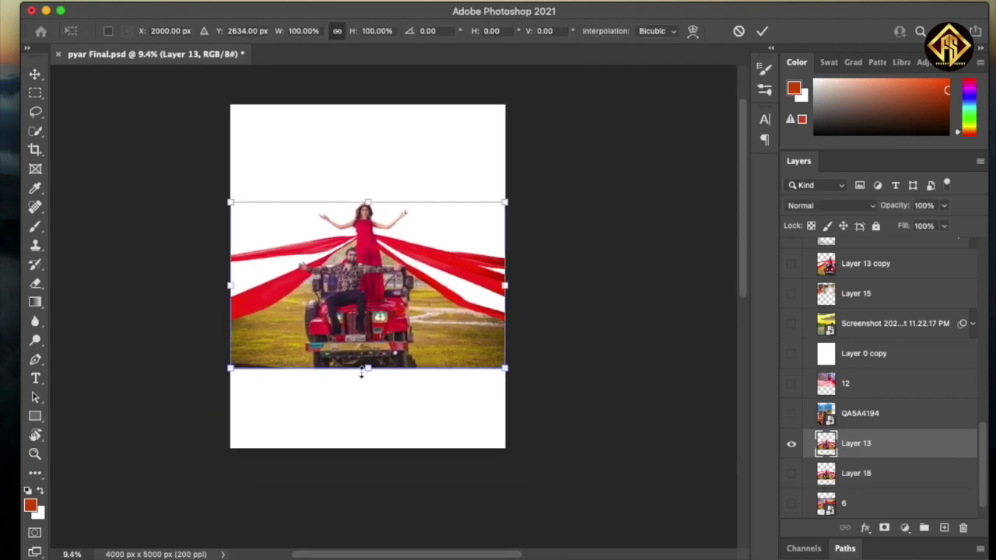
pyautogui.moveTo(368, 366); pyautogui.dragTo(383, 319)
pyautogui.moveTo(504, 366); pyautogui.dragTo(627, 448)
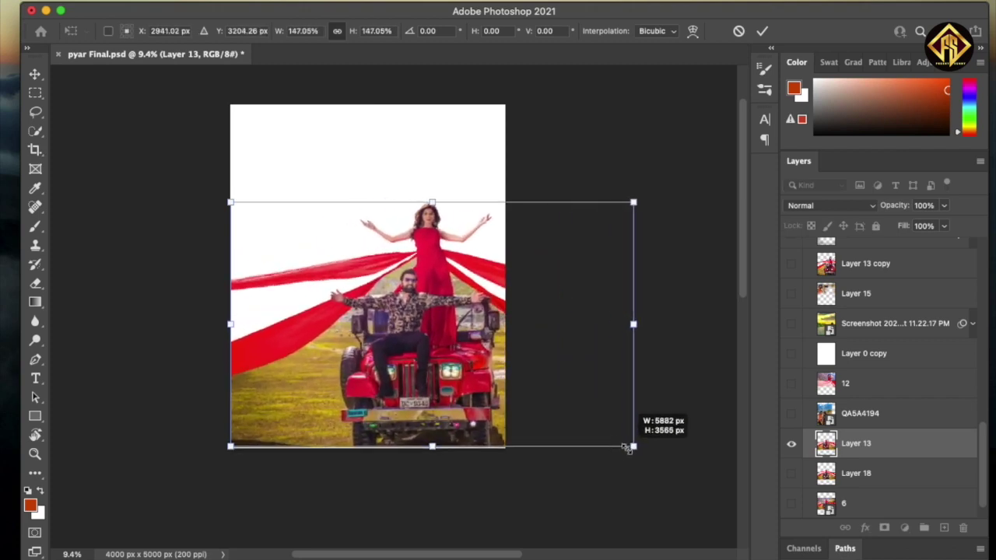
pyautogui.moveTo(433, 201); pyautogui.dragTo(434, 127)
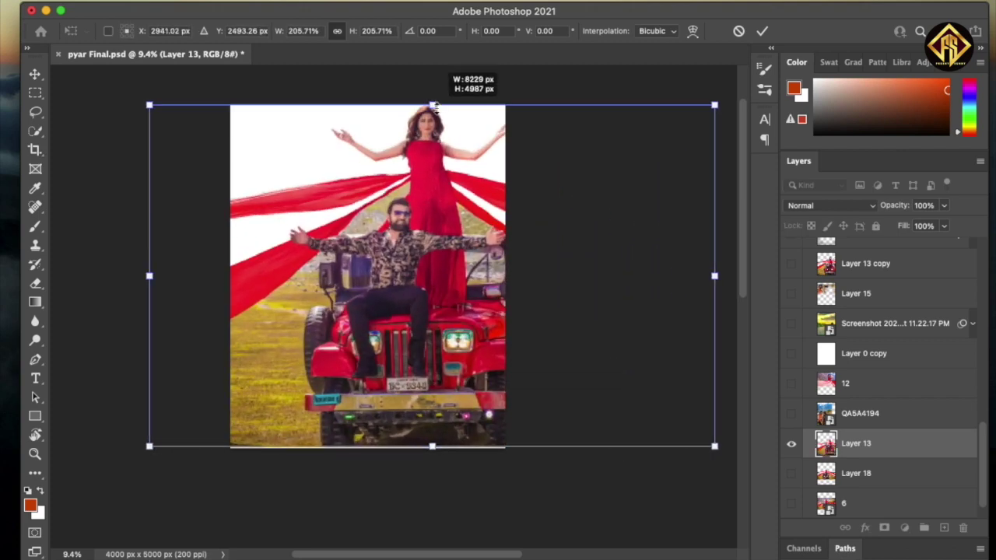
pyautogui.moveTo(320, 197)
pyautogui.mouseDown()
pyautogui.moveTo(377, 225)
pyautogui.moveTo(384, 322)
pyautogui.mouseUp()
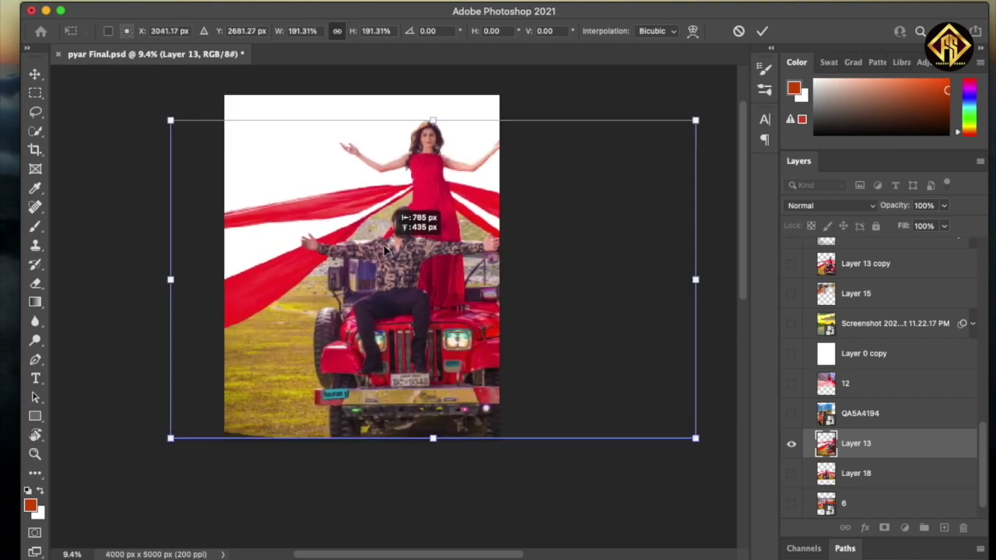
pyautogui.moveTo(405, 181); pyautogui.dragTo(405, 215)
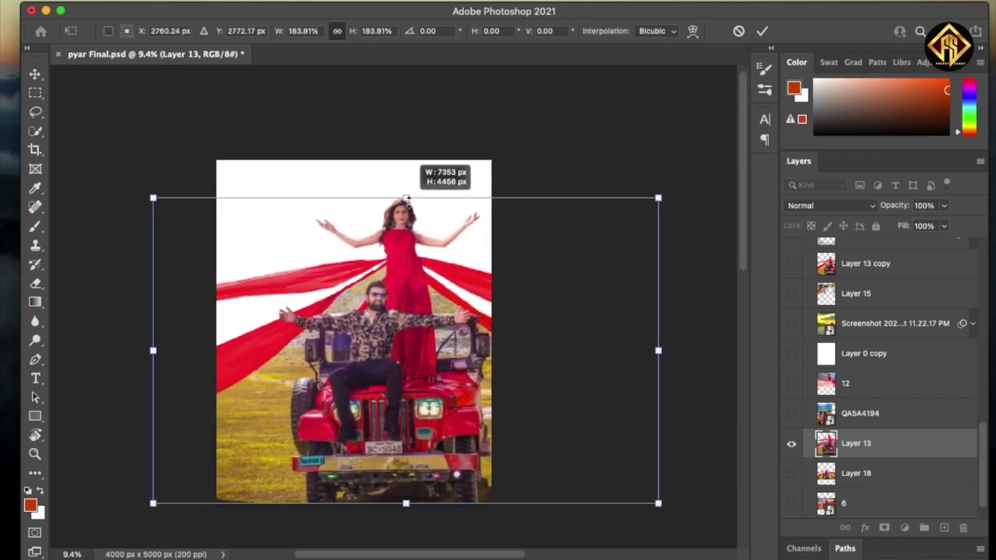
pyautogui.moveTo(383, 267); pyautogui.dragTo(390, 266)
pyautogui.press('Return')
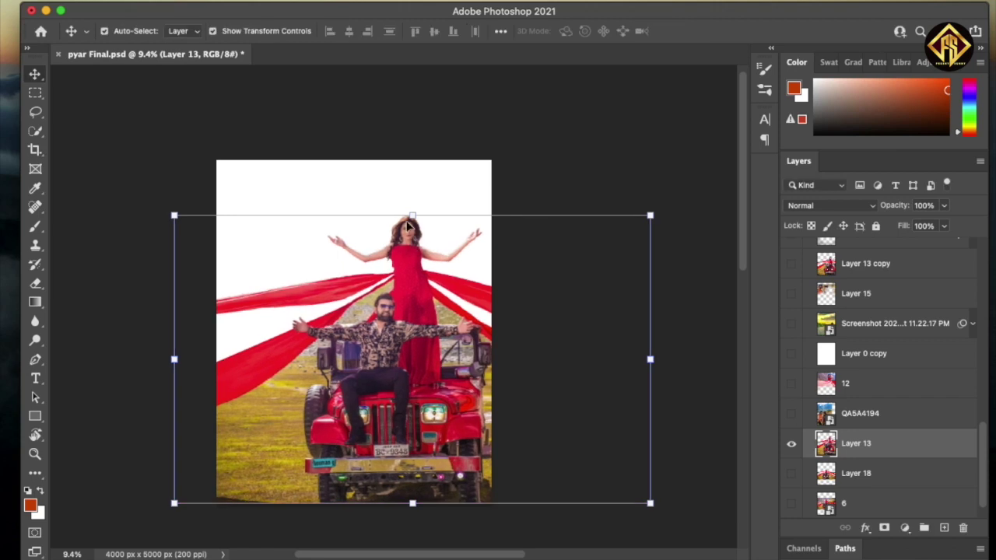
# - Show the QA5A4194 photo at full opacity, shift it right and up, then hide it
pyautogui.click(791, 413)
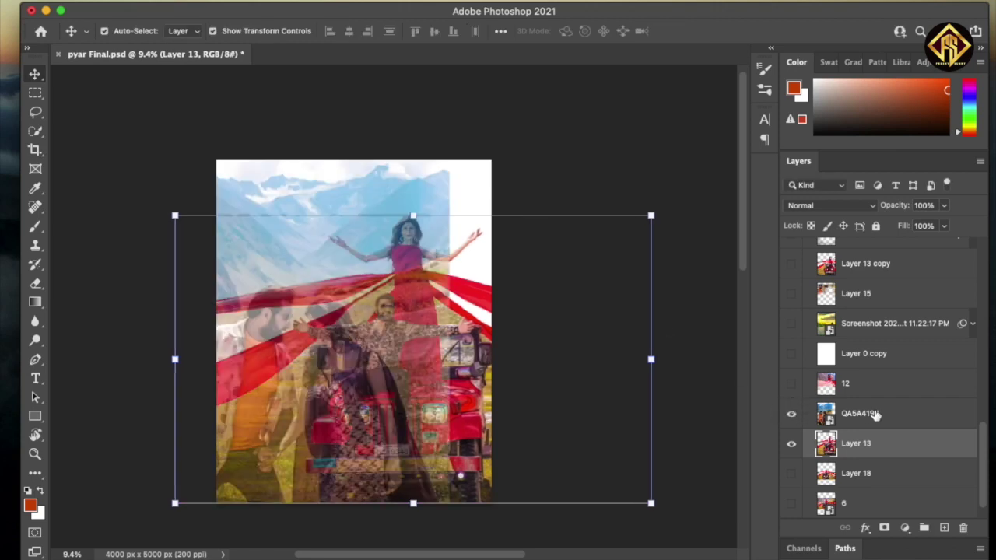
pyautogui.click(871, 413)
pyautogui.moveTo(941, 226); pyautogui.dragTo(977, 224)
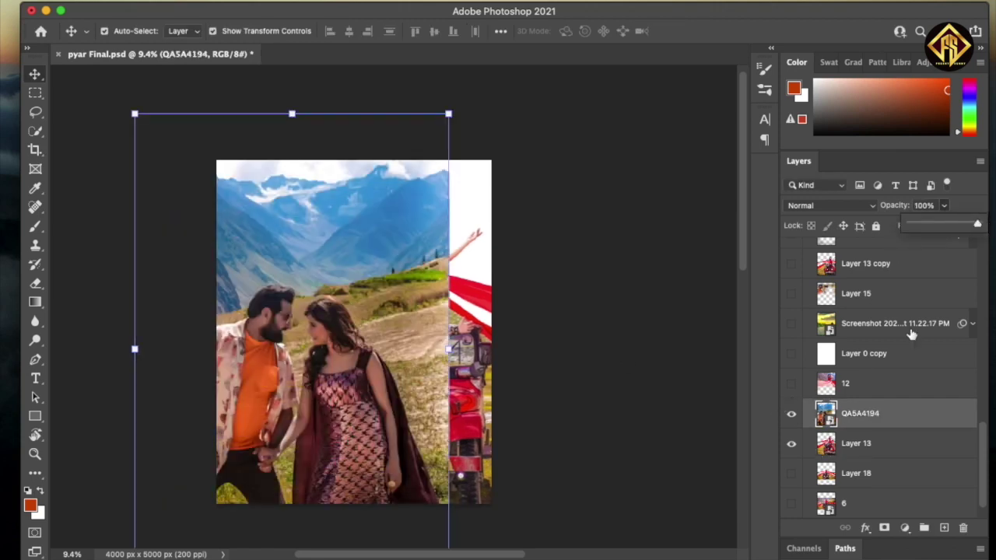
pyautogui.moveTo(313, 358); pyautogui.dragTo(376, 331)
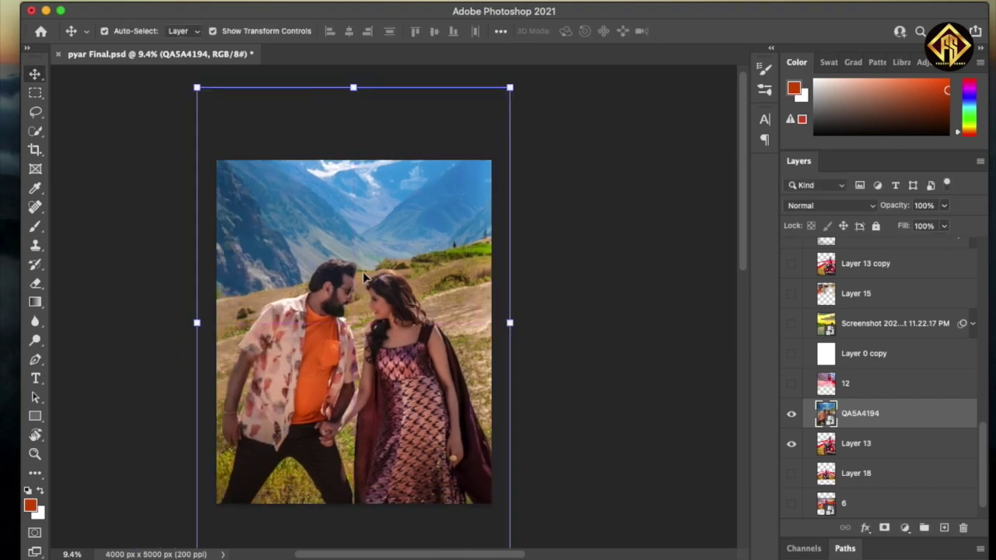
pyautogui.press('m')
pyautogui.click(788, 414)
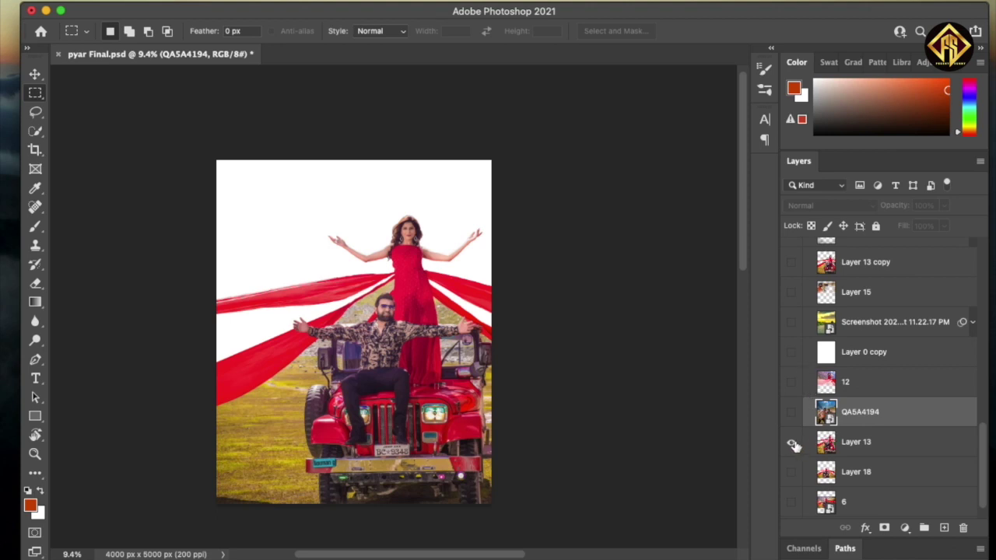
# - Swap Layer 13 for Layer 13 copy and reveal the Screenshot sky layer behind the couple
pyautogui.moveTo(212, 149); pyautogui.dragTo(456, 493)
pyautogui.scroll(-3, 620, 288)
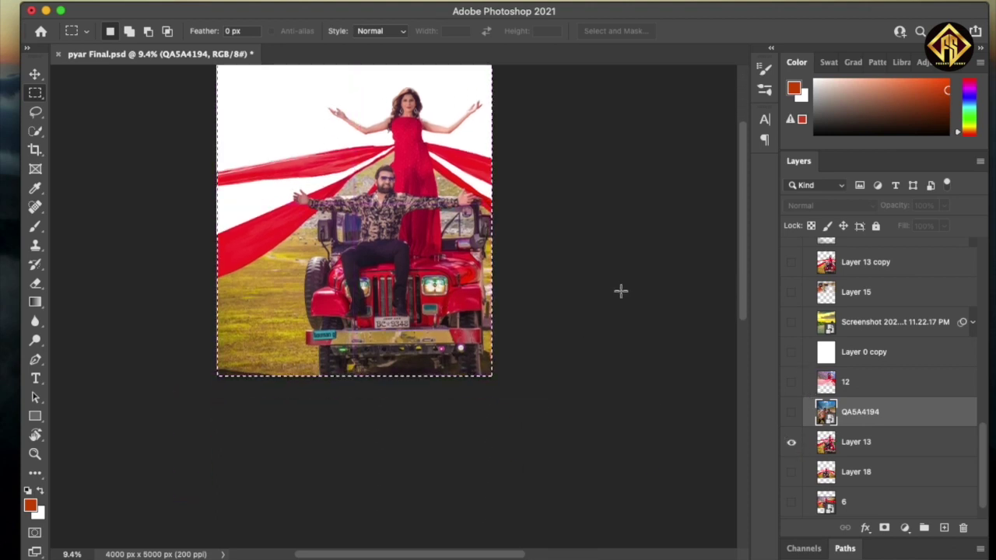
pyautogui.scroll(2, 560, 306)
pyautogui.click(791, 262)
pyautogui.click(791, 442)
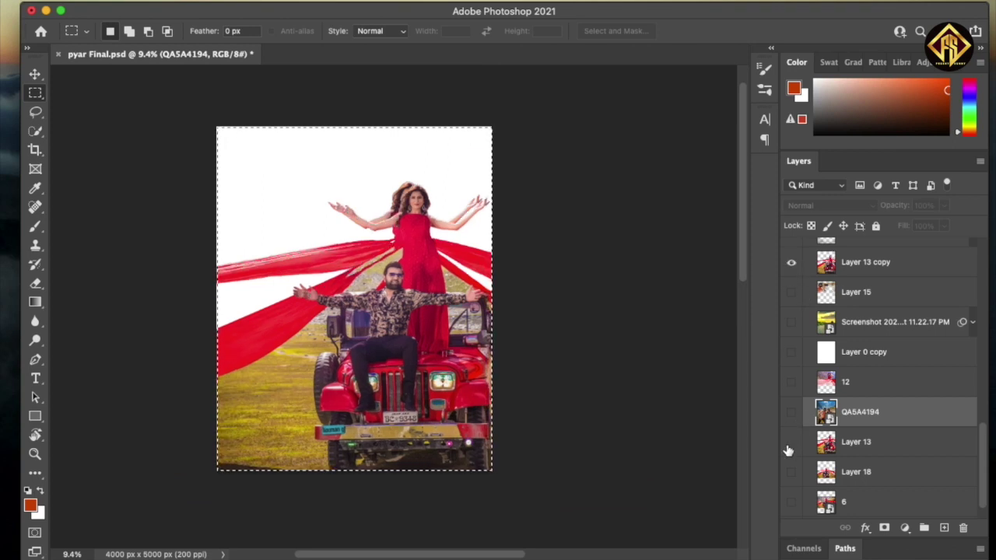
pyautogui.moveTo(196, 116); pyautogui.dragTo(506, 441)
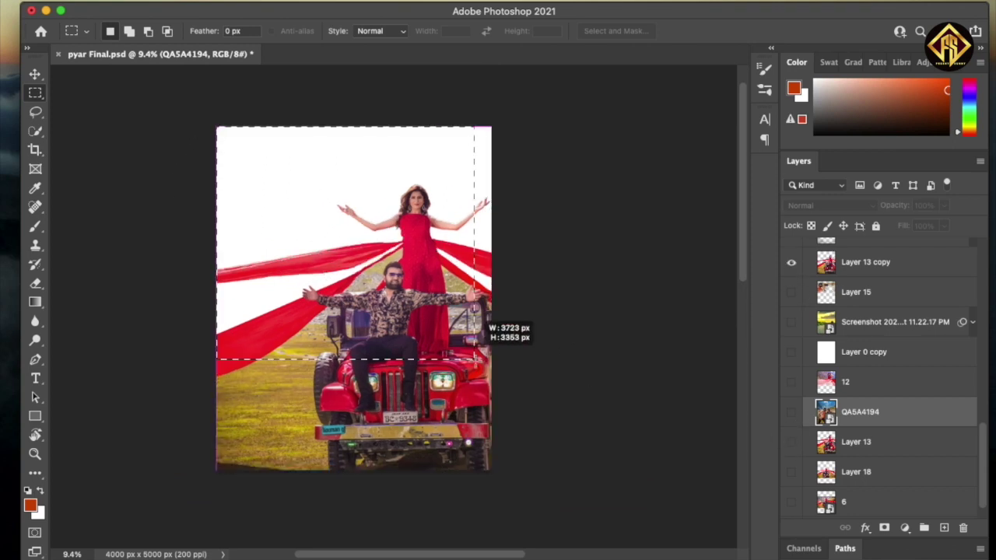
pyautogui.click(791, 322)
pyautogui.click(871, 321)
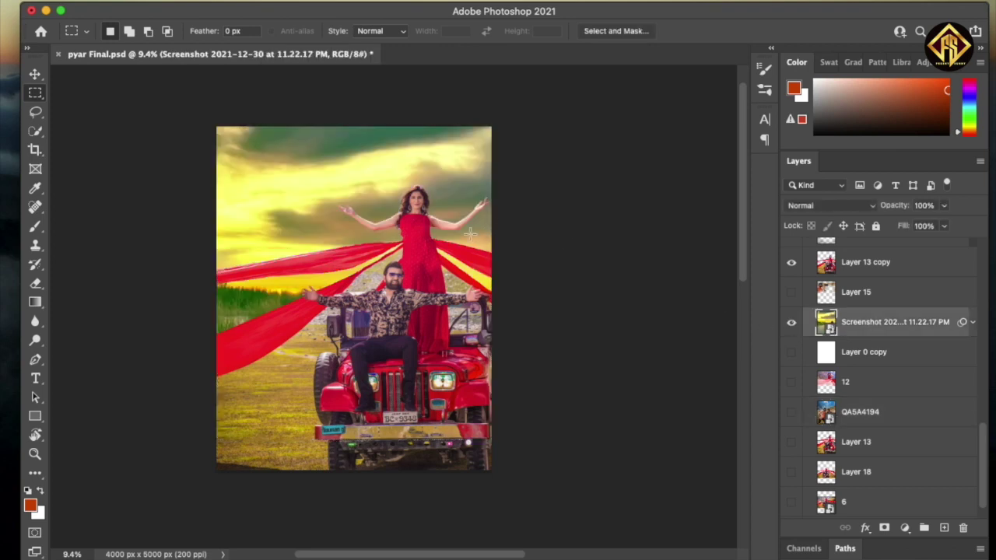
# - Move the QA5A4194 couple photo under Layer 15, show it, and shift it up-left
pyautogui.click(863, 262)
pyautogui.click(863, 296)
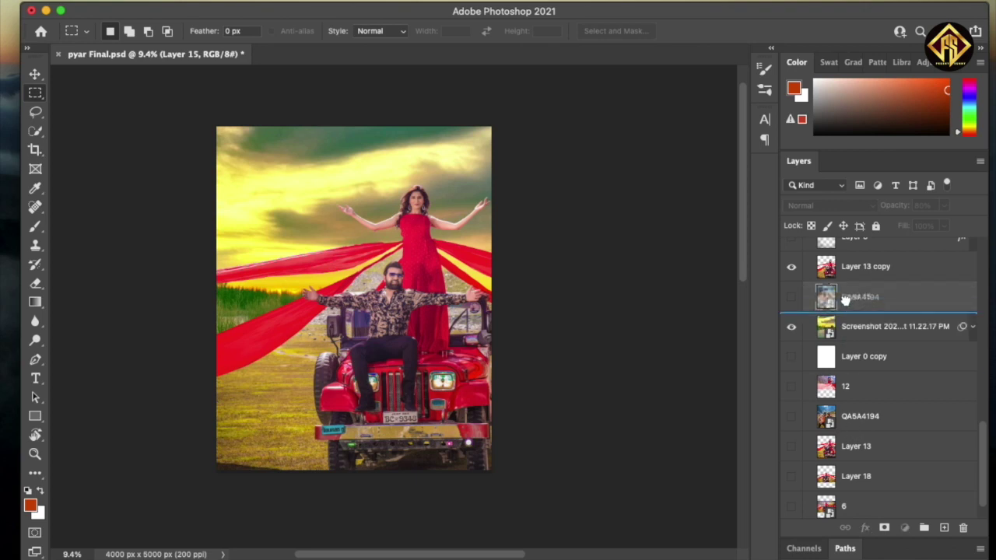
pyautogui.moveTo(846, 418); pyautogui.dragTo(848, 331)
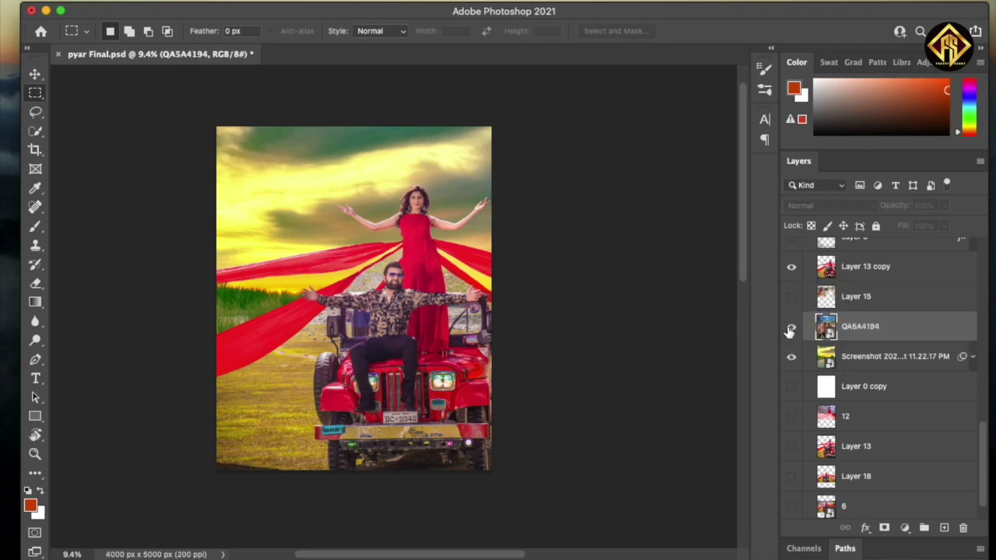
pyautogui.click(790, 329)
pyautogui.press('v')
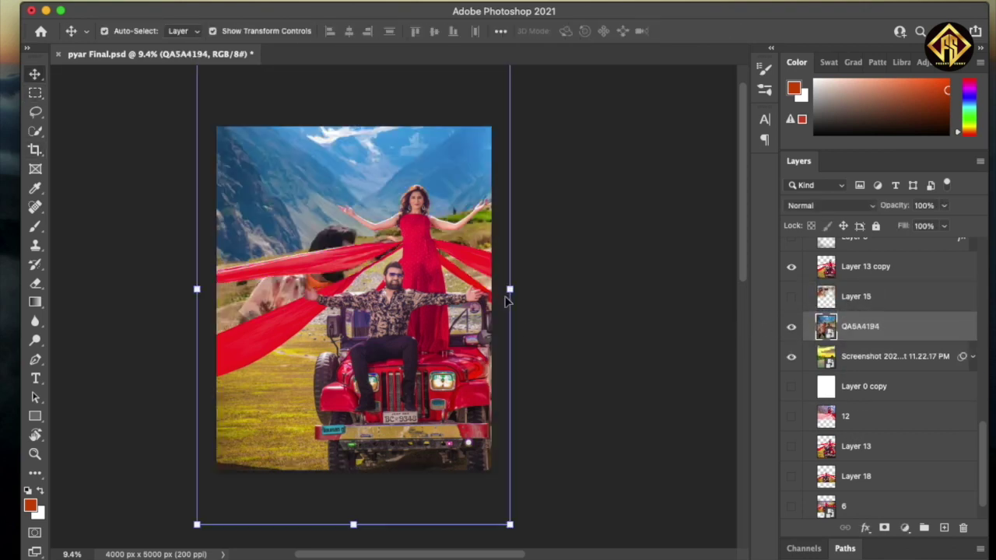
pyautogui.moveTo(505, 301); pyautogui.dragTo(448, 246)
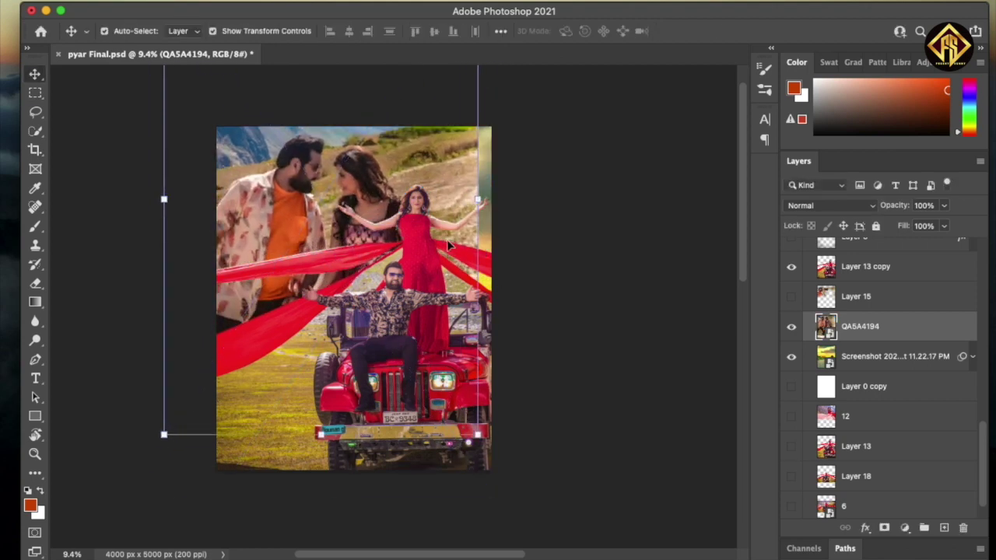
# - Copy the photo's top area to Layer 19, enlarge it to about 131%, and shift it left
pyautogui.press('m')
pyautogui.moveTo(217, 127); pyautogui.dragTo(488, 288)
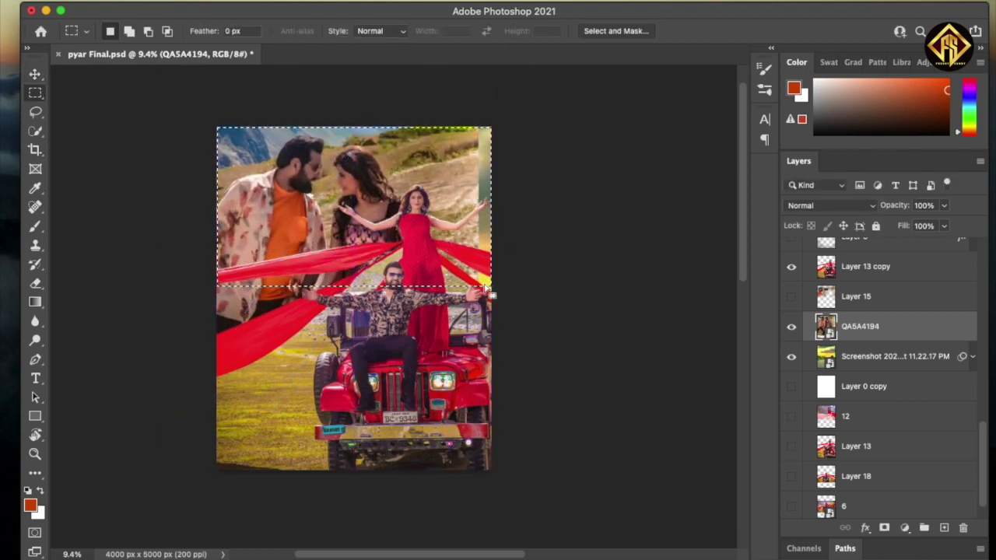
pyautogui.hotkey('ctrl', 'j')
pyautogui.press('v')
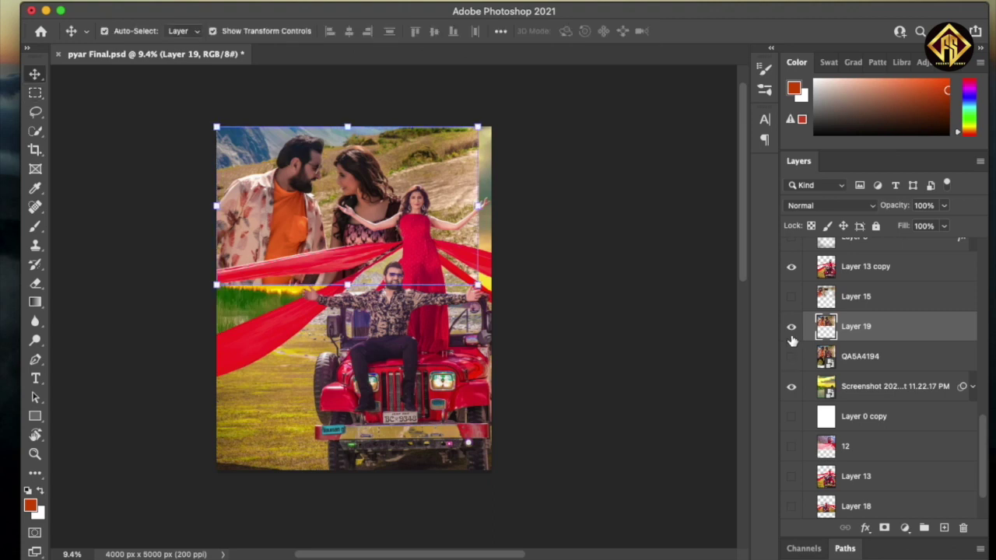
pyautogui.moveTo(477, 284); pyautogui.dragTo(560, 334)
pyautogui.moveTo(478, 310); pyautogui.dragTo(436, 310)
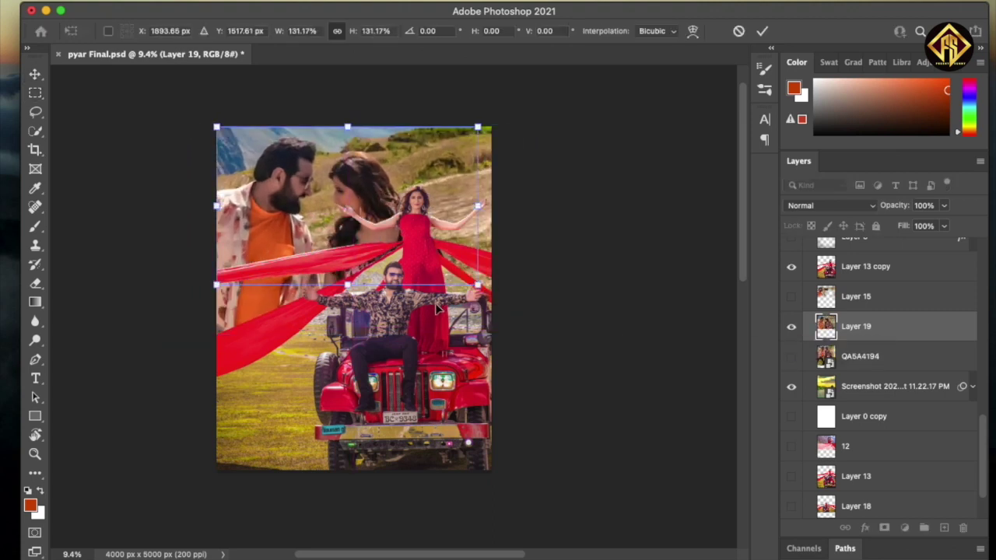
pyautogui.press('Return')
# - Hide Layer 19 and reorder layers in the Layers panel
pyautogui.click(791, 330)
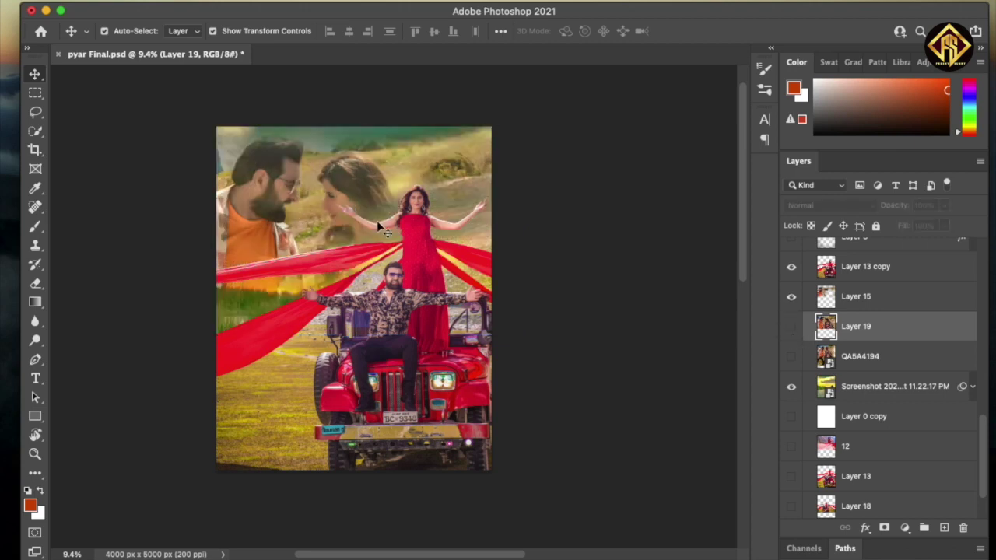
pyautogui.scroll(1, 805, 330)
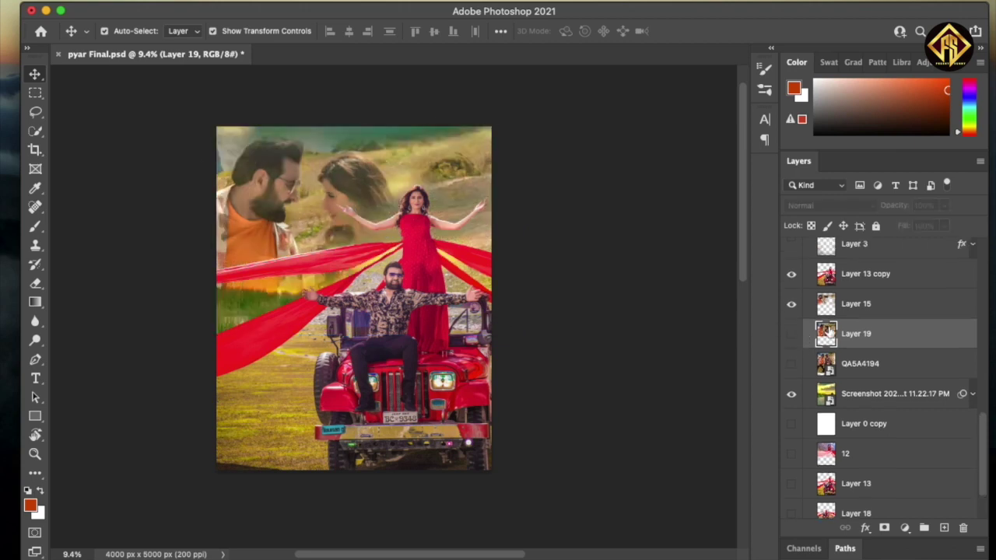
pyautogui.scroll(2, 845, 322)
pyautogui.moveTo(854, 412); pyautogui.dragTo(853, 353)
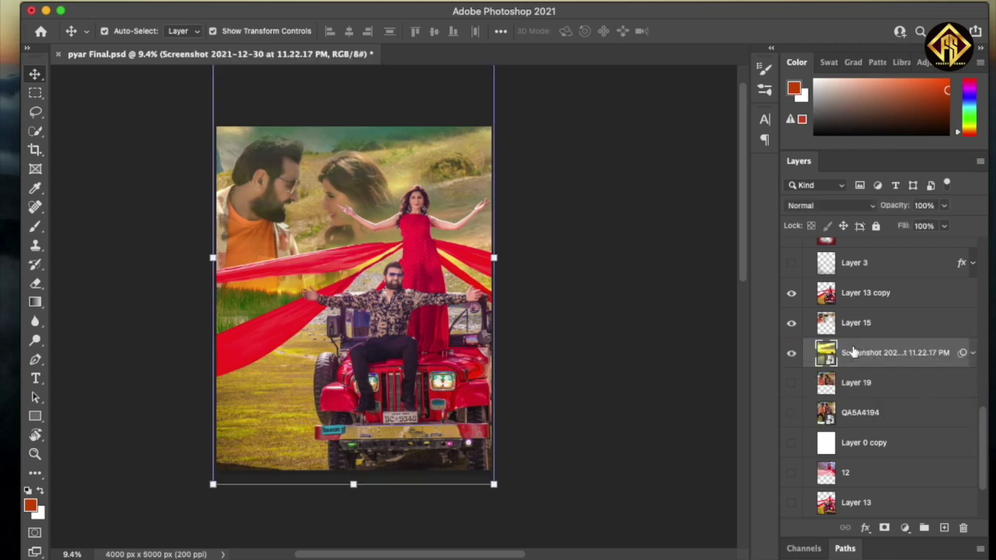
pyautogui.moveTo(860, 443); pyautogui.dragTo(852, 381)
# - Show Layer 0 copy and make Layer 13 copy the active layer
pyautogui.click(791, 381)
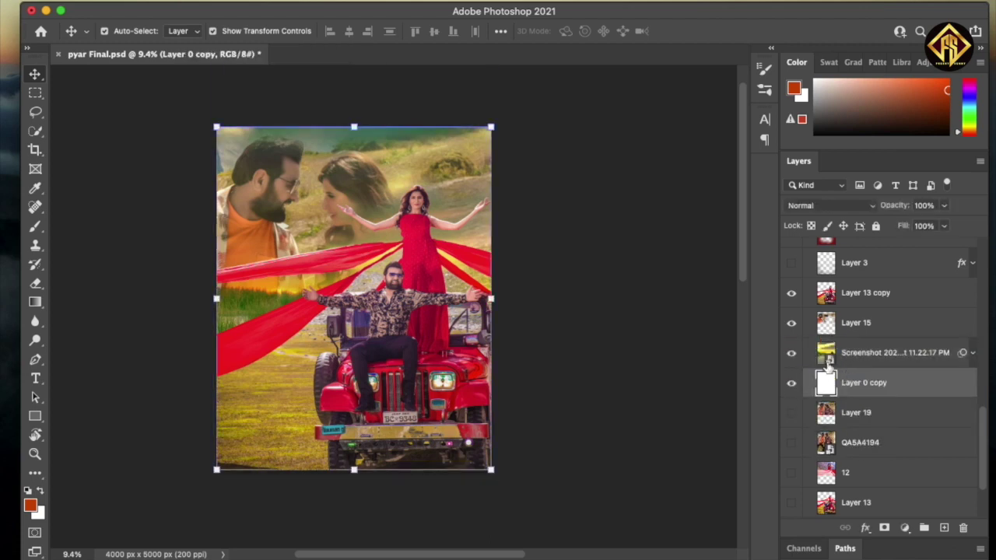
pyautogui.scroll(1, 873, 313)
pyautogui.scroll(1, 873, 314)
pyautogui.click(872, 366)
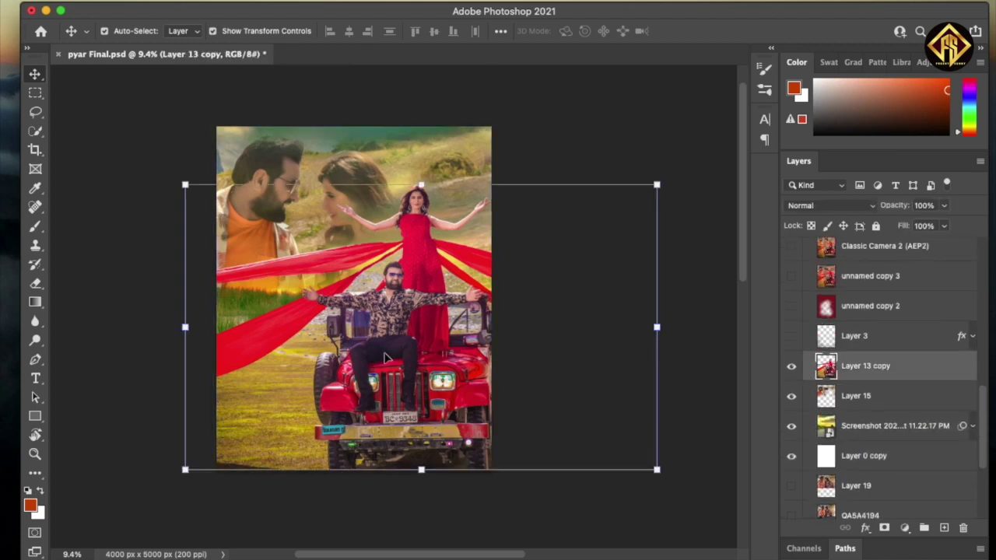
pyautogui.press('m')
# - Enlarge the brush and try a yellow stroke along the bottom-left, then undo it
pyautogui.press('b')
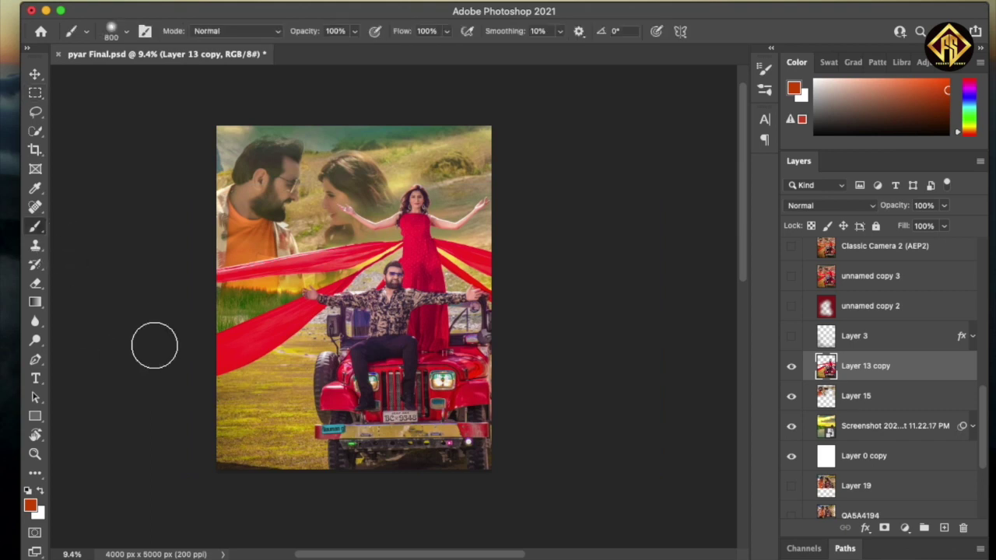
pyautogui.press(']')
pyautogui.click(30, 506)
pyautogui.click(259, 405)
pyautogui.press('Return')
pyautogui.moveTo(202, 389); pyautogui.dragTo(296, 478)
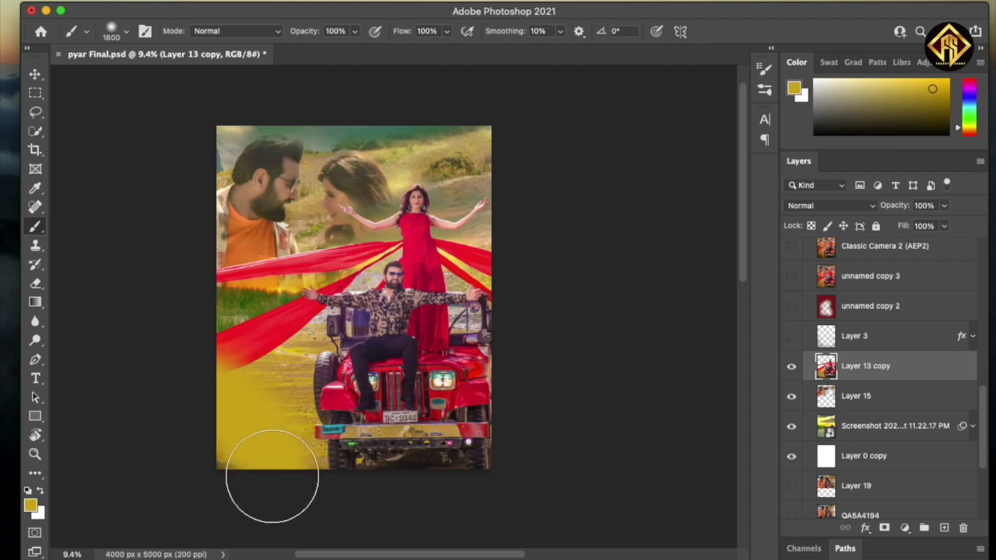
pyautogui.hotkey('ctrl', 'z')
# - Paint a 20%-opacity dark olive wash over the grass and jeep bumper
pyautogui.press('2')
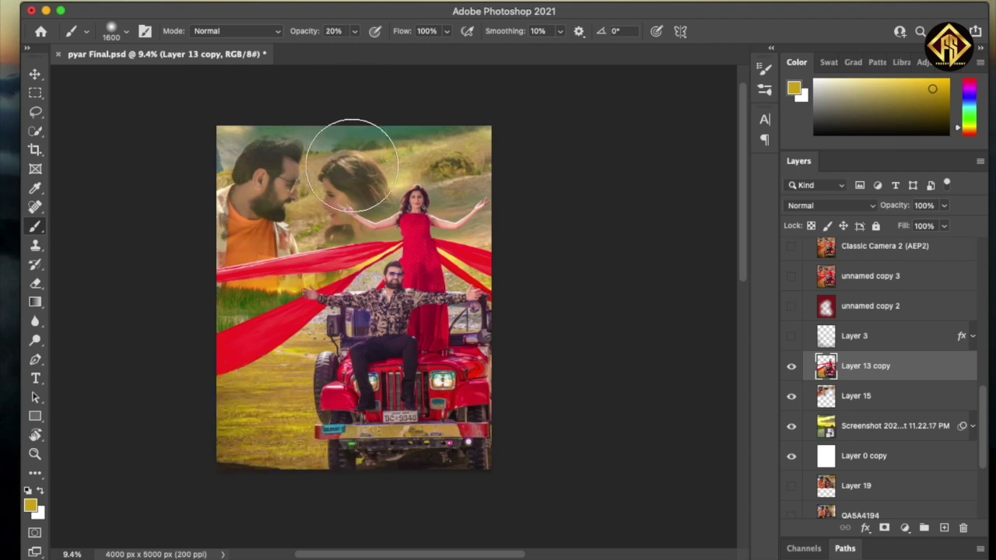
pyautogui.click(354, 31)
pyautogui.press('0')
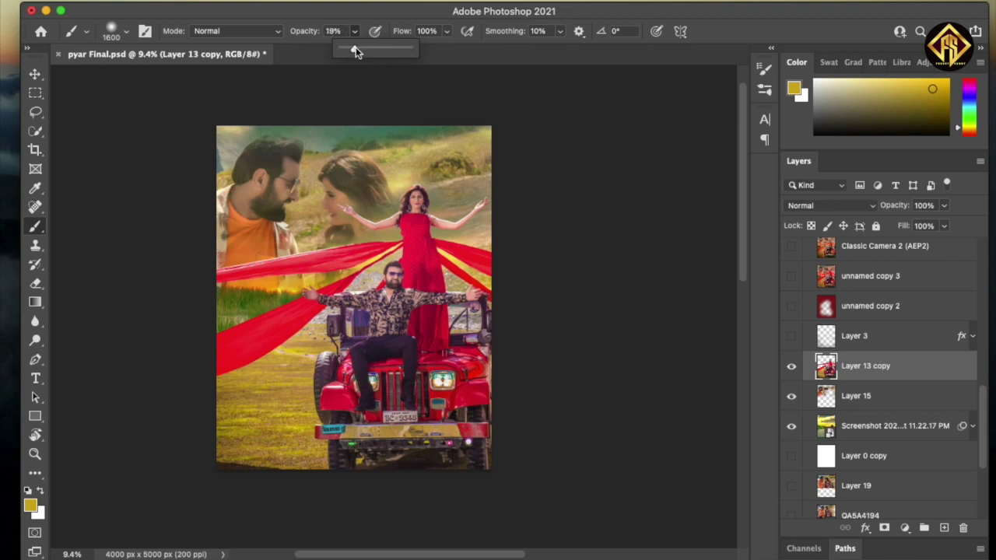
pyautogui.click(31, 504)
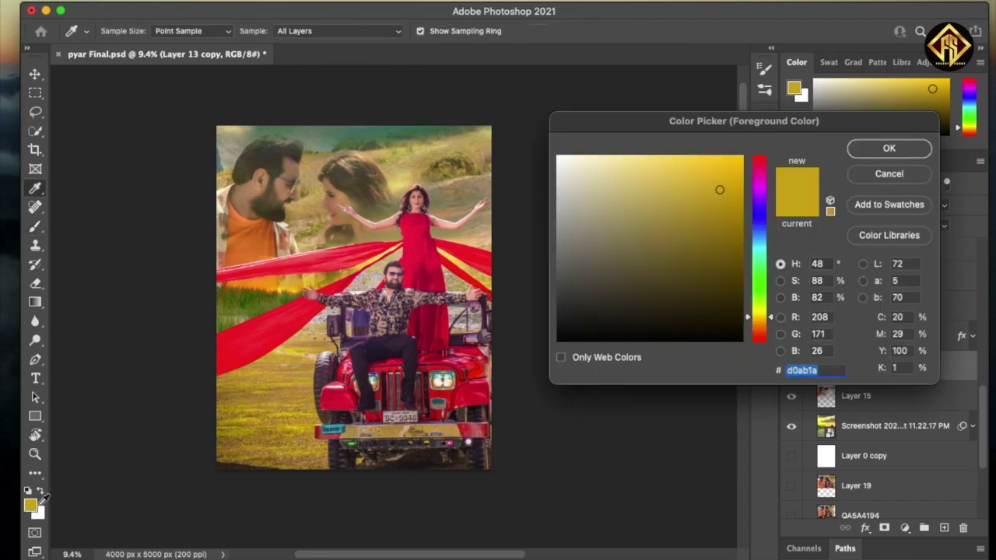
pyautogui.moveTo(634, 273); pyautogui.dragTo(692, 269)
pyautogui.press('Return')
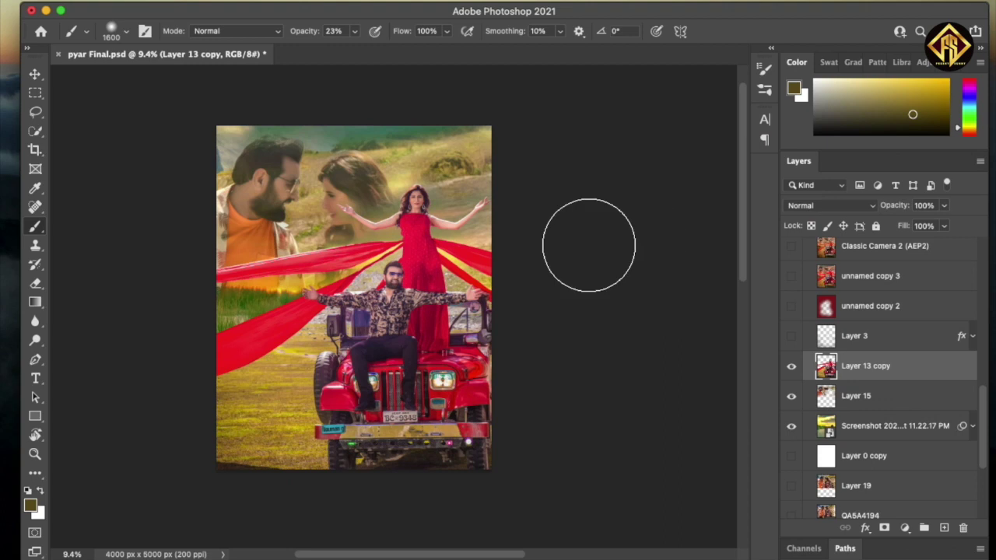
pyautogui.moveTo(270, 394)
pyautogui.mouseDown()
pyautogui.moveTo(311, 475)
pyautogui.moveTo(440, 456)
pyautogui.moveTo(503, 422)
pyautogui.moveTo(320, 465)
pyautogui.mouseUp()
# - Turn on Layer 3, compare by toggling Layer 13 copy, and make Layer 3 active
pyautogui.press('v')
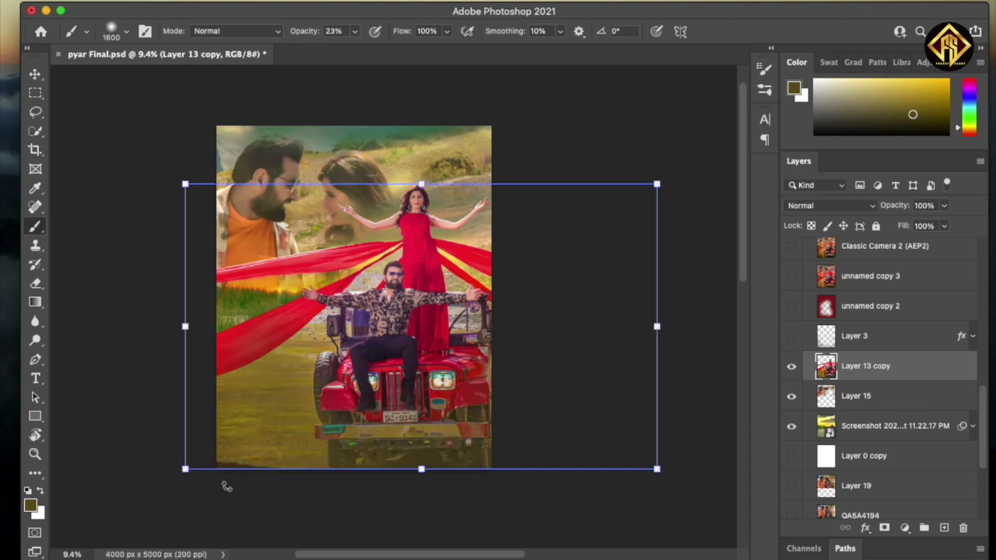
pyautogui.scroll(1, 792, 381)
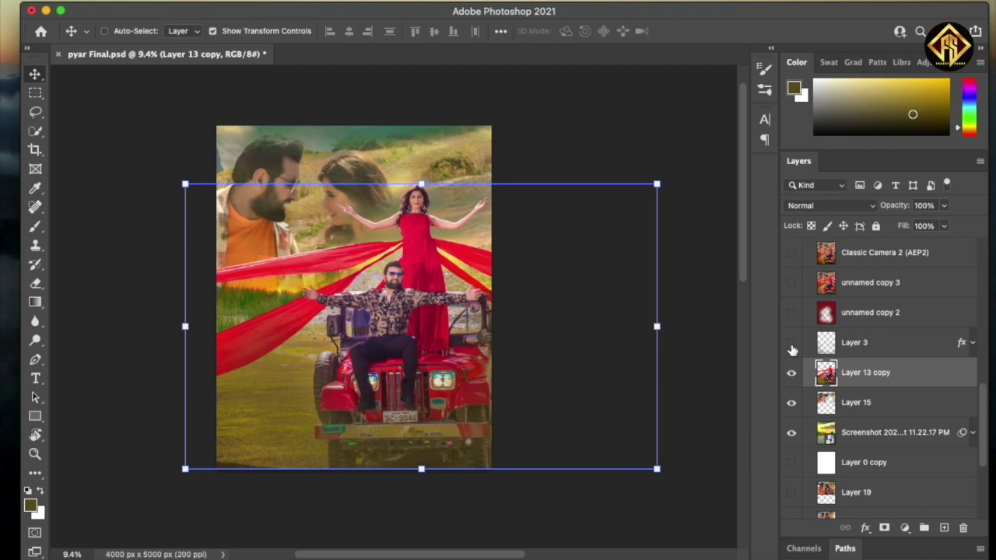
pyautogui.click(791, 344)
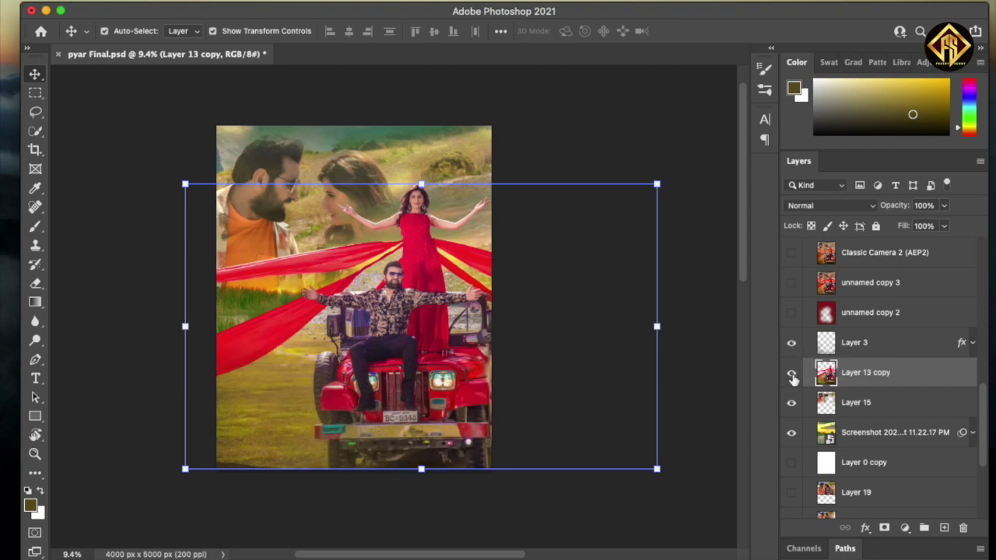
pyautogui.click(791, 374)
pyautogui.click(791, 372)
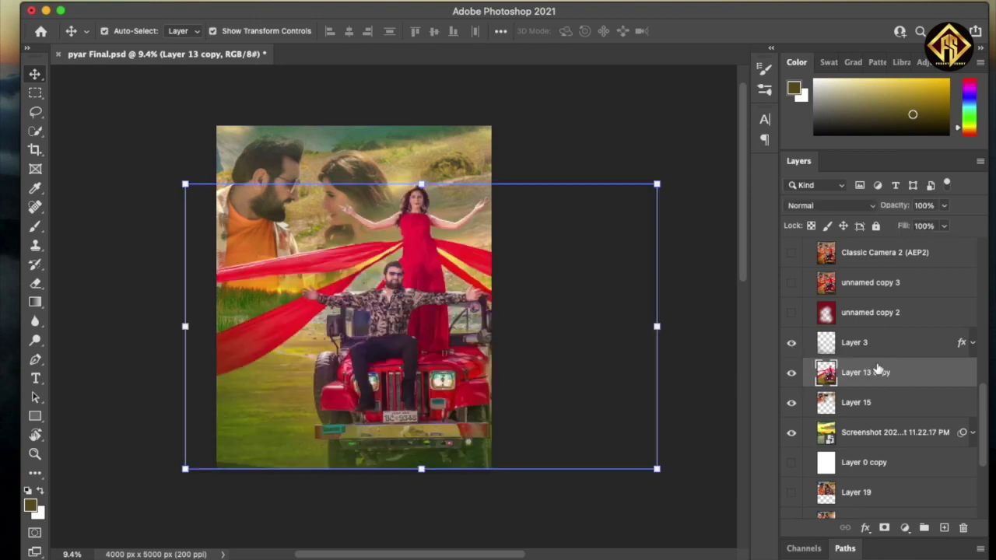
pyautogui.click(872, 346)
pyautogui.scroll(1, 873, 350)
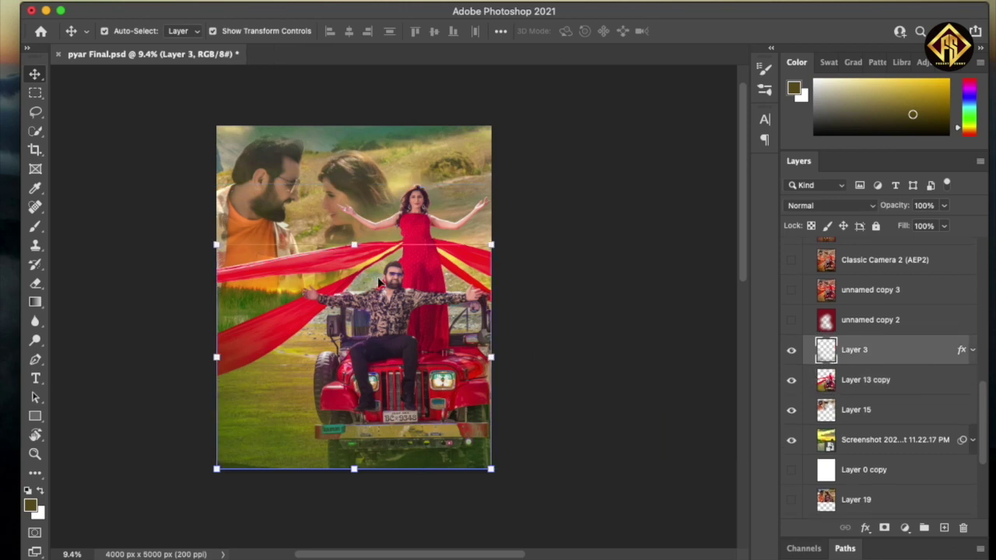
pyautogui.scroll(1, 379, 282)
pyautogui.press('m')
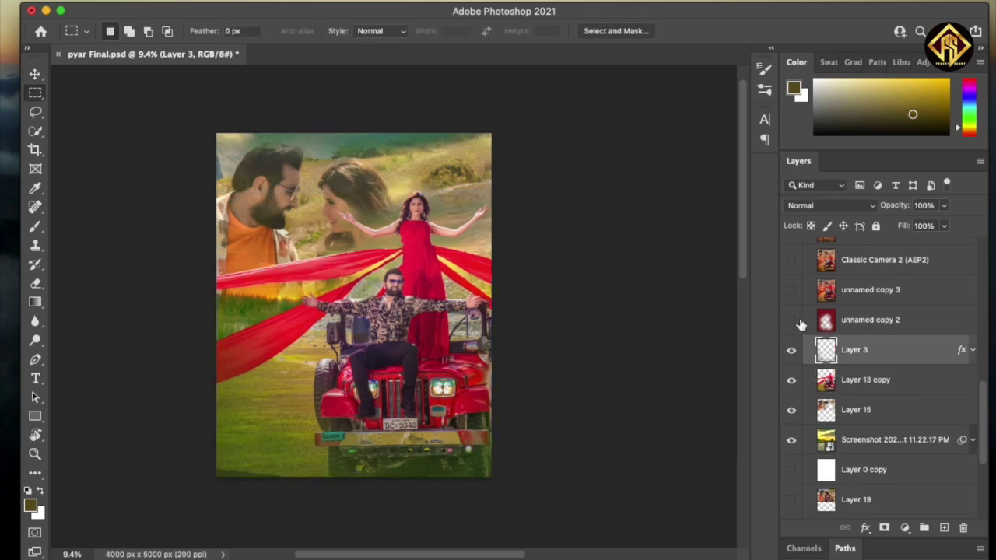
pyautogui.moveTo(211, 126); pyautogui.dragTo(544, 514)
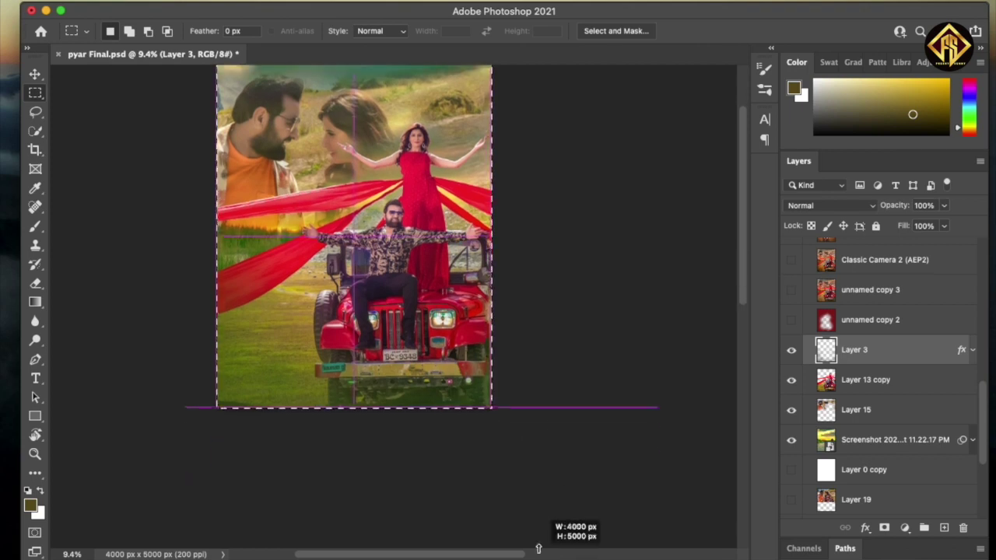
pyautogui.scroll(1, 879, 350)
pyautogui.click(791, 360)
pyautogui.click(863, 363)
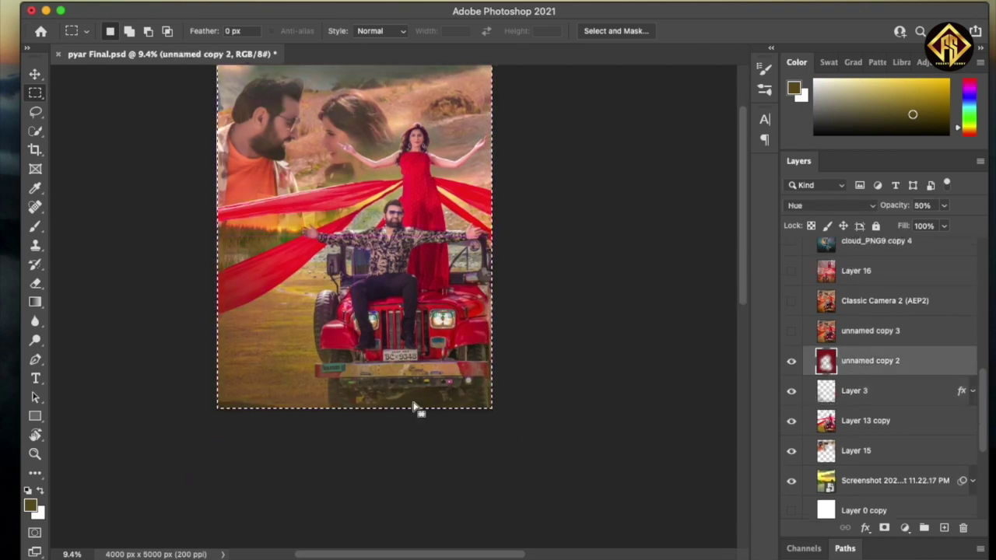
pyautogui.hotkey('ctrl', 'd')
pyautogui.scroll(2, 413, 407)
pyautogui.scroll(2, 506, 393)
pyautogui.click(816, 205)
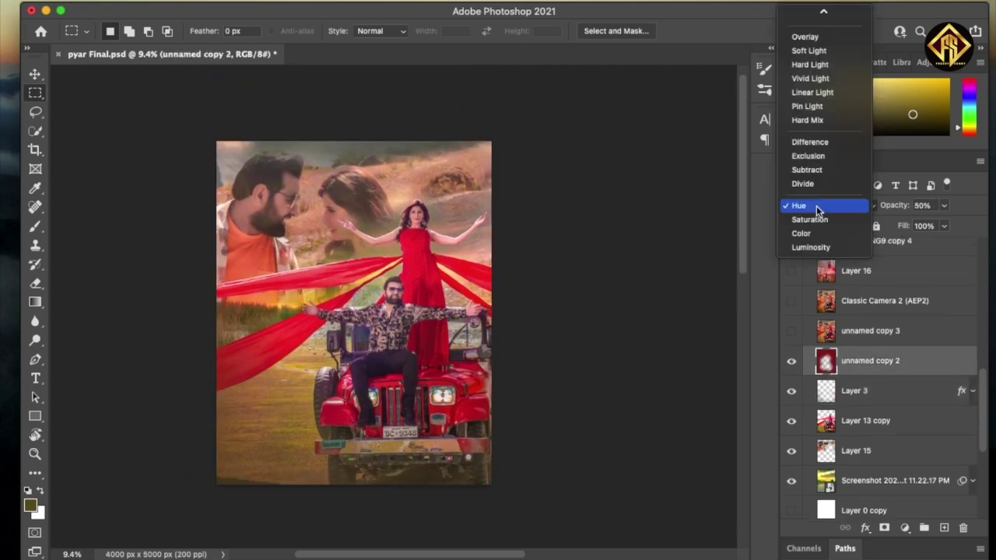
pyautogui.click(824, 16)
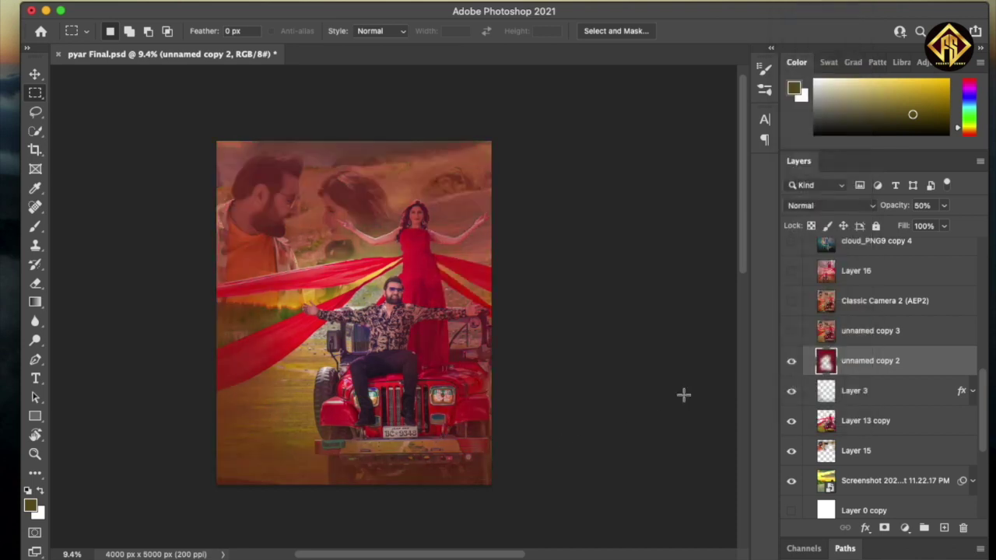
pyautogui.hotkey('ctrl', 'z')
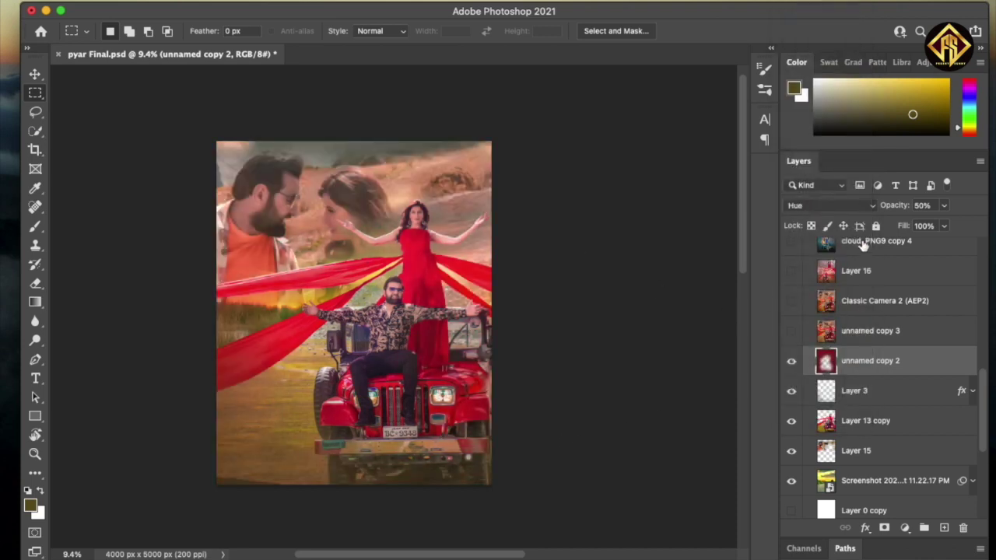
pyautogui.scroll(1, 845, 328)
pyautogui.click(863, 365)
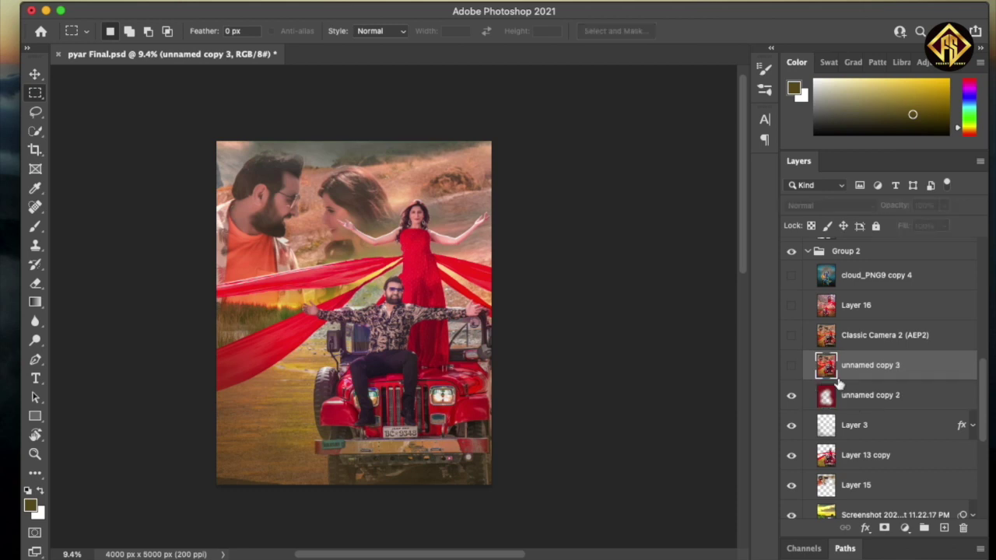
pyautogui.scroll(1, 688, 413)
pyautogui.click(875, 395)
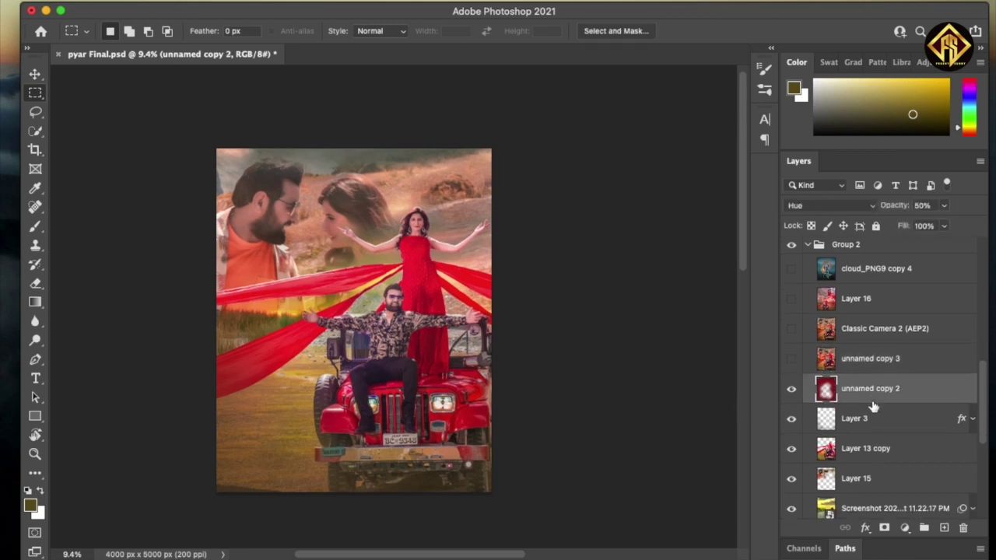
pyautogui.scroll(-3, 874, 412)
# - Merge the chosen layers, duplicate the full-canvas selection as Layer 20, and open Camera Raw Filter
pyautogui.rightClick(873, 421)
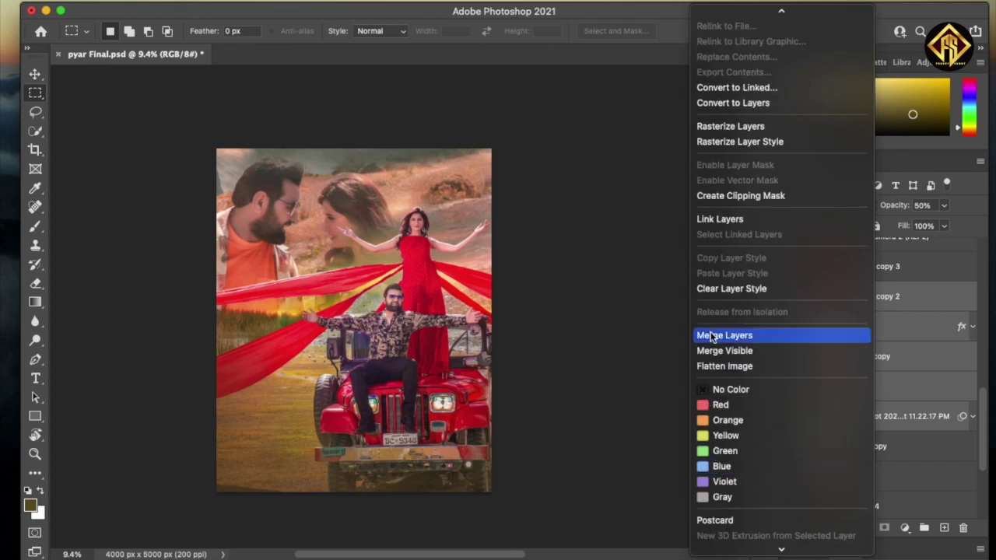
pyautogui.click(710, 334)
pyautogui.scroll(1, 861, 354)
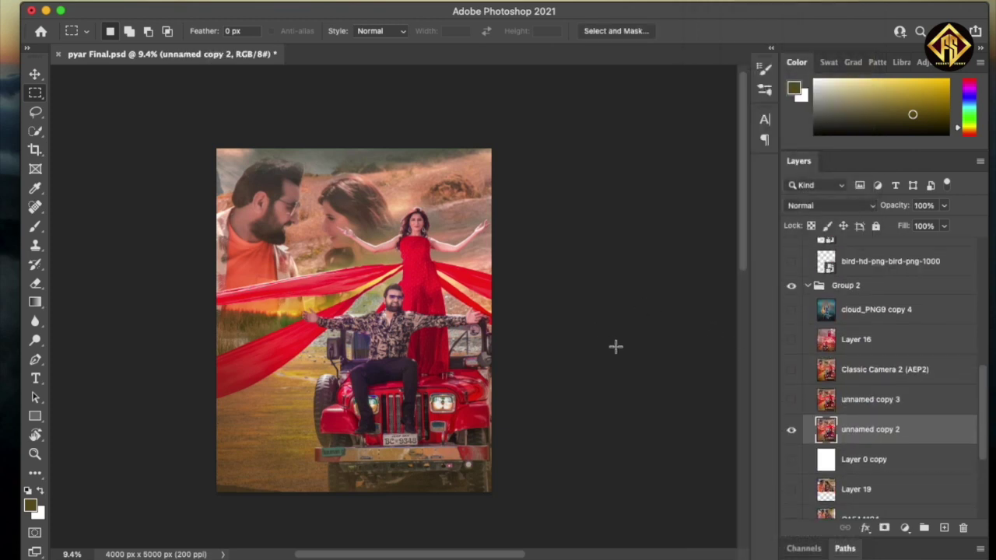
pyautogui.moveTo(205, 147); pyautogui.dragTo(547, 523)
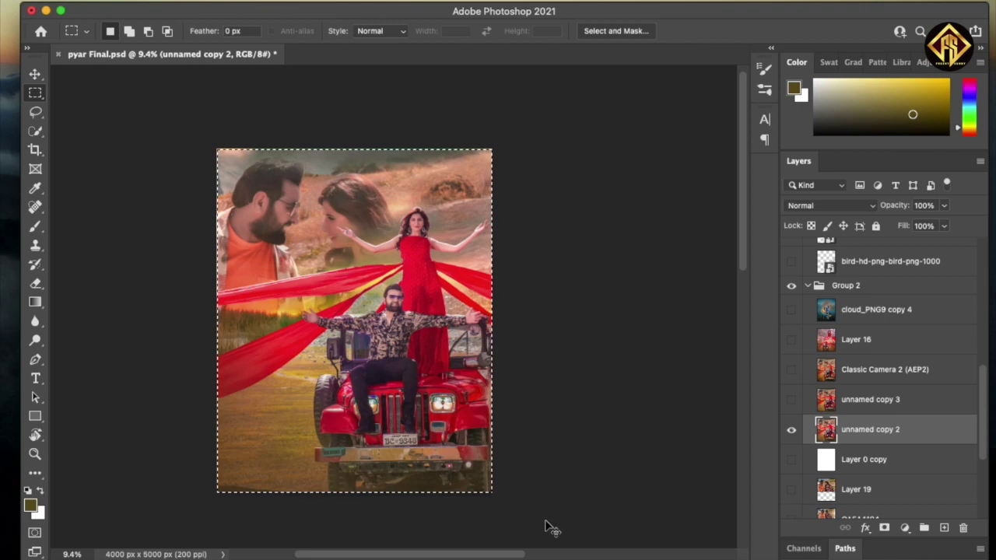
pyautogui.hotkey('ctrl', 'j')
pyautogui.press('v')
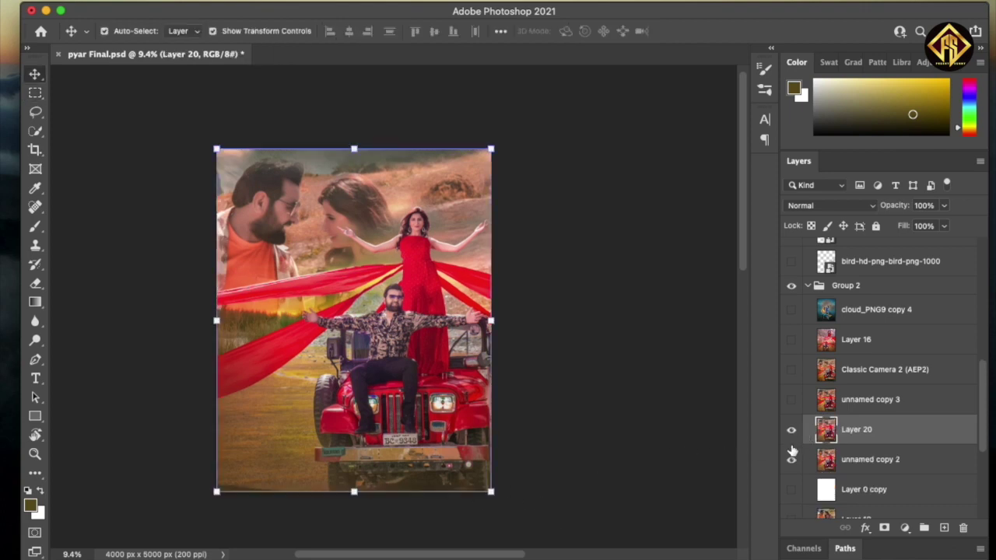
pyautogui.hotkey('ctrl', 'shift', 'a')
# - Try Temperature -12, Exposure +0.15, and lower Shadows and Blacks in Camera Raw
pyautogui.moveTo(797, 282); pyautogui.dragTo(785, 281)
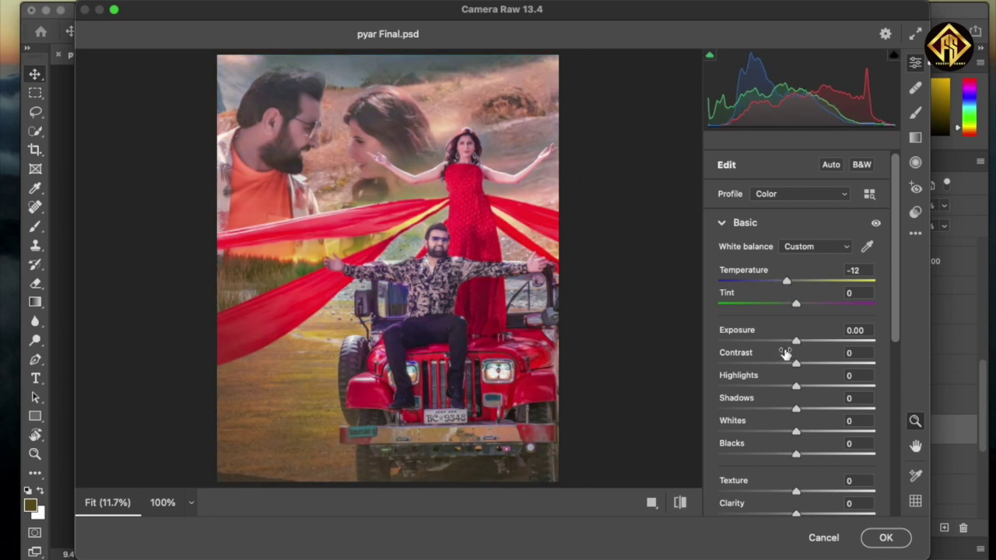
pyautogui.moveTo(796, 340); pyautogui.dragTo(799, 341)
pyautogui.moveTo(796, 409)
pyautogui.mouseDown()
pyautogui.moveTo(812, 410)
pyautogui.moveTo(771, 409)
pyautogui.mouseUp()
pyautogui.moveTo(791, 452)
pyautogui.mouseDown()
pyautogui.moveTo(760, 474)
pyautogui.moveTo(822, 472)
pyautogui.moveTo(784, 475)
pyautogui.mouseUp()
pyautogui.scroll(-1, 787, 459)
pyautogui.scroll(-2, 813, 473)
pyautogui.scroll(-3, 805, 474)
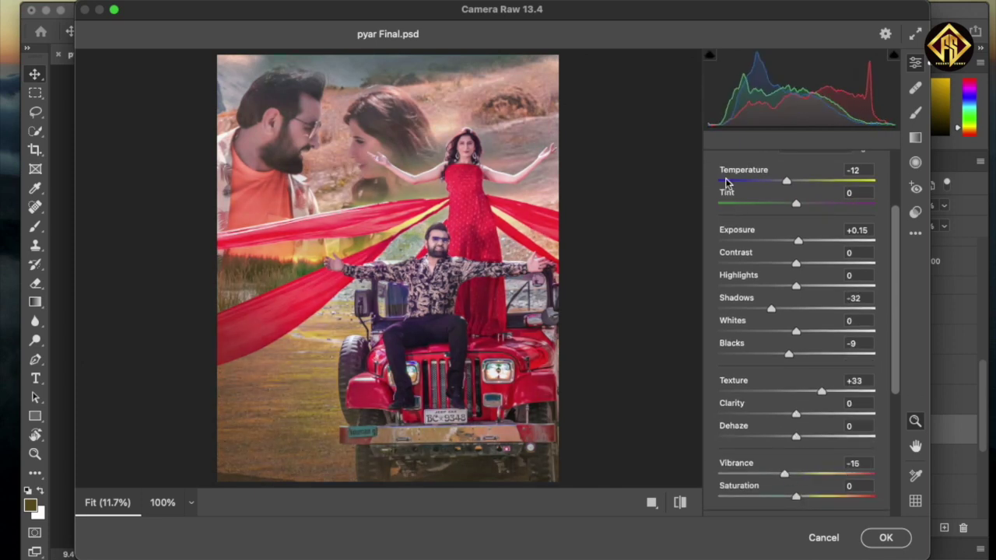
pyautogui.scroll(1, 718, 233)
pyautogui.scroll(1, 714, 189)
# - Shift Color Mixer hues, with Purples at -75, then cancel and discard all changes
pyautogui.click(735, 222)
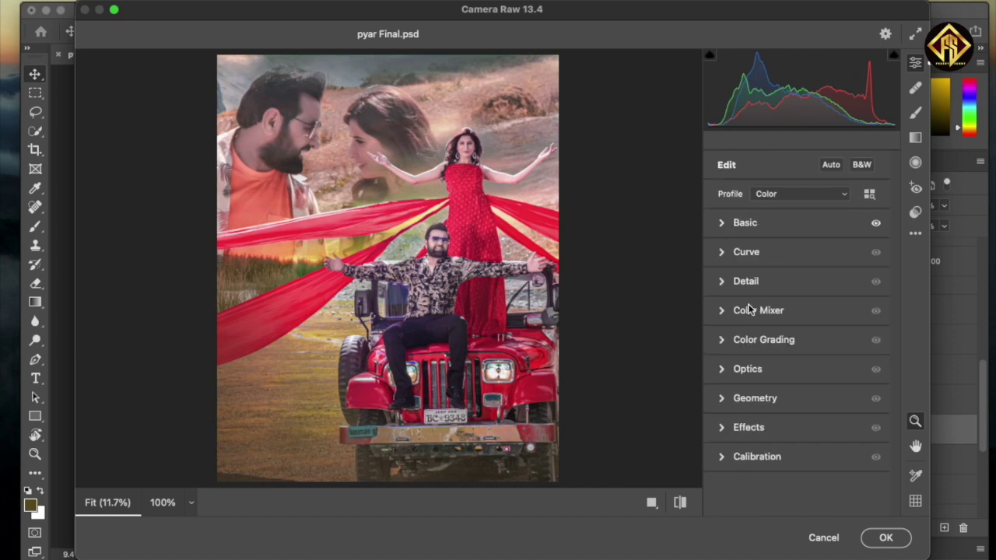
pyautogui.click(749, 310)
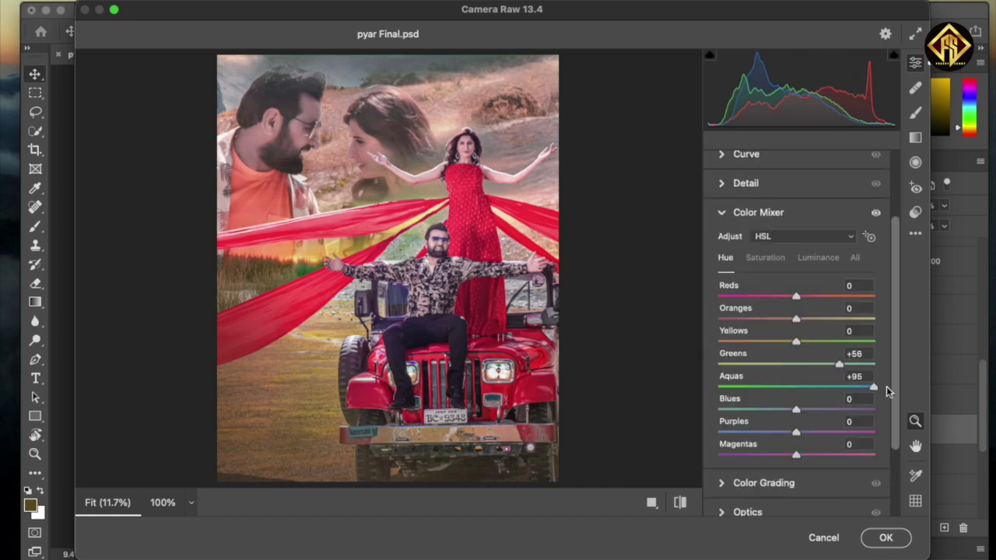
pyautogui.moveTo(795, 318)
pyautogui.mouseDown()
pyautogui.moveTo(762, 322)
pyautogui.moveTo(845, 323)
pyautogui.moveTo(794, 319)
pyautogui.mouseUp()
pyautogui.moveTo(795, 432)
pyautogui.mouseDown()
pyautogui.moveTo(681, 427)
pyautogui.moveTo(736, 432)
pyautogui.mouseUp()
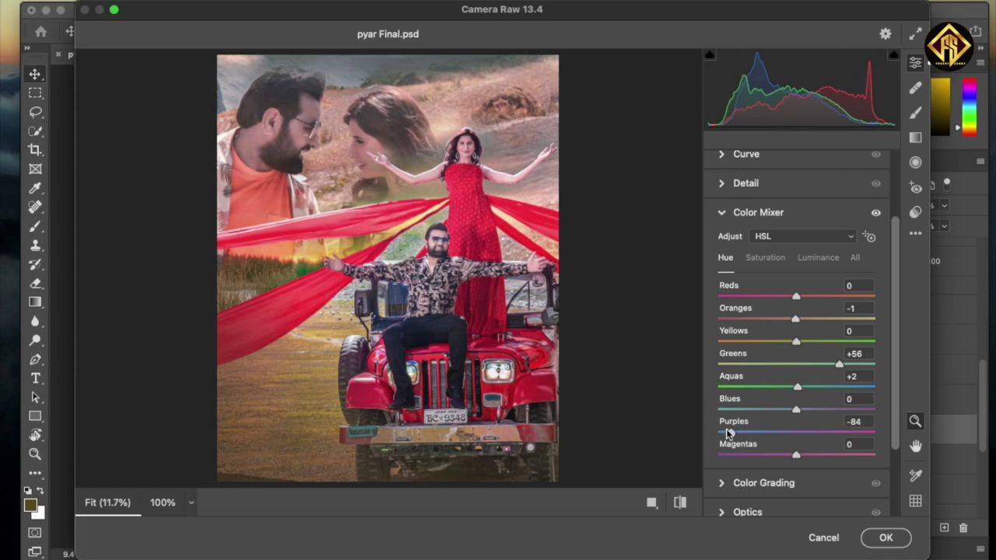
pyautogui.click(823, 537)
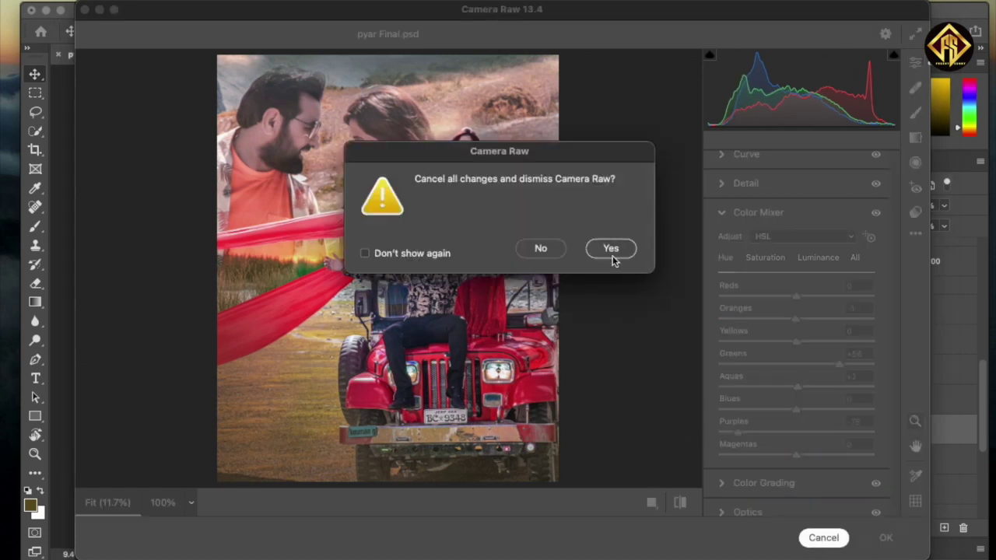
pyautogui.click(611, 251)
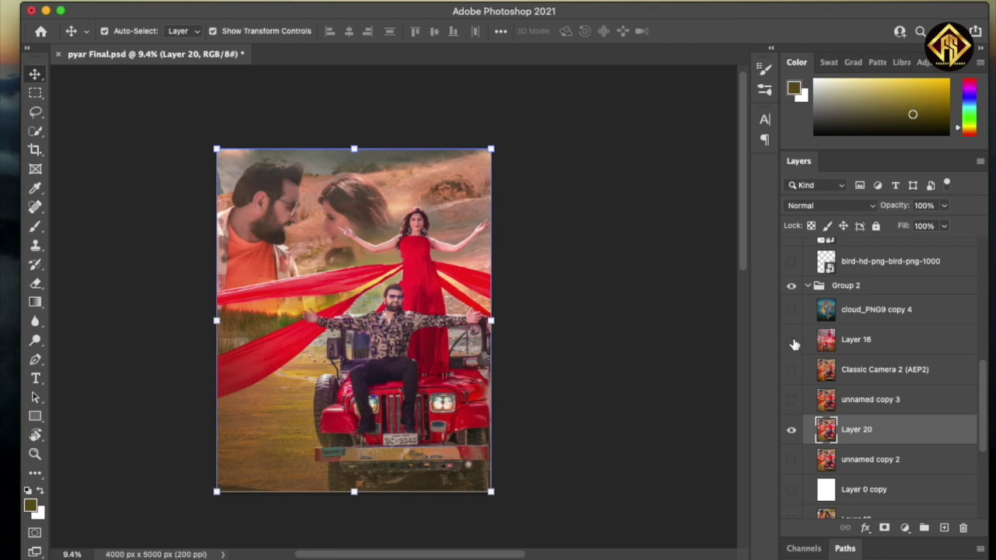
# - Preview Layer 16, then show Classic Camera 2 (AEP2) in place of Layer 20 and deselect
pyautogui.click(791, 340)
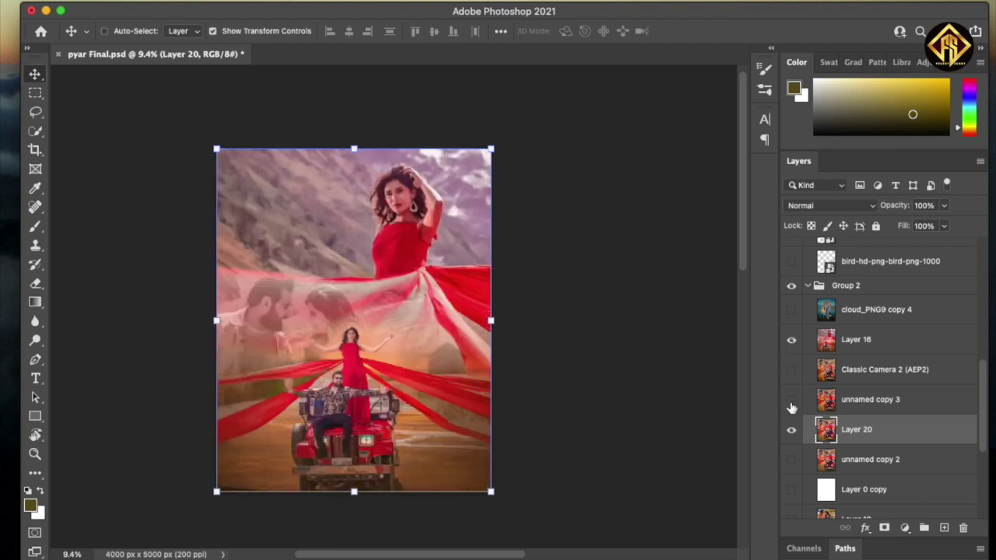
pyautogui.click(792, 341)
pyautogui.press('m')
pyautogui.moveTo(173, 107)
pyautogui.mouseDown()
pyautogui.moveTo(501, 400)
pyautogui.moveTo(567, 481)
pyautogui.mouseUp()
pyautogui.click(792, 369)
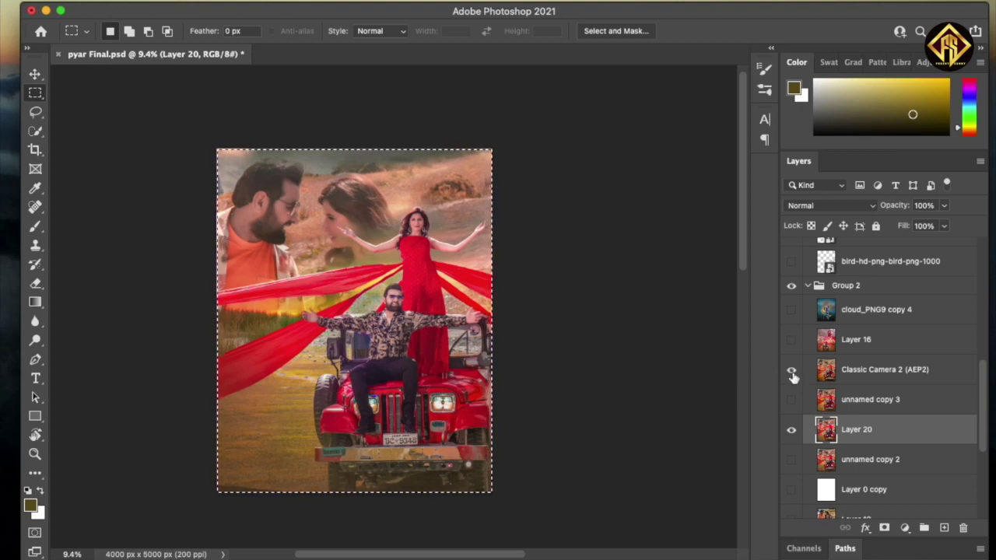
pyautogui.click(791, 430)
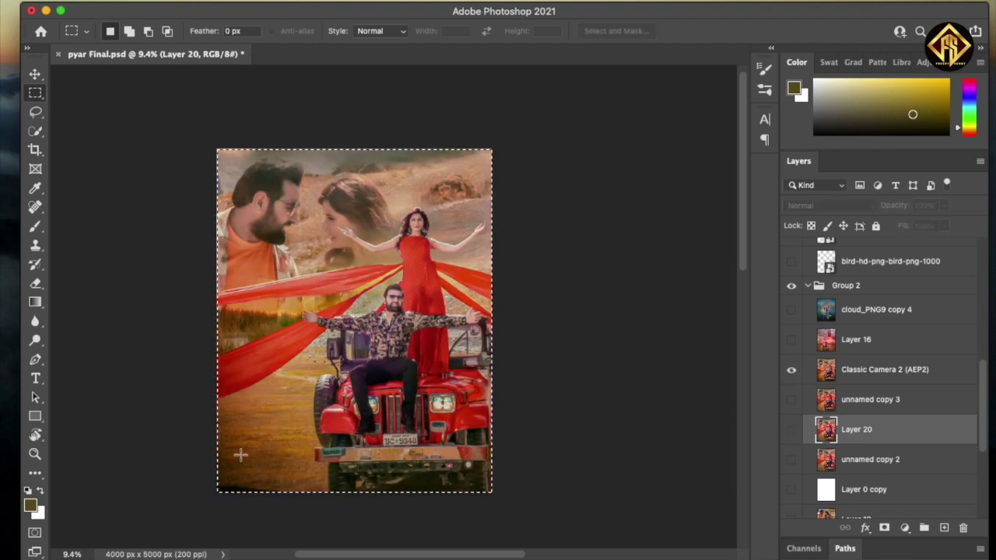
pyautogui.hotkey('ctrl', 'd')
pyautogui.press('v')
pyautogui.scroll(3, 460, 267)
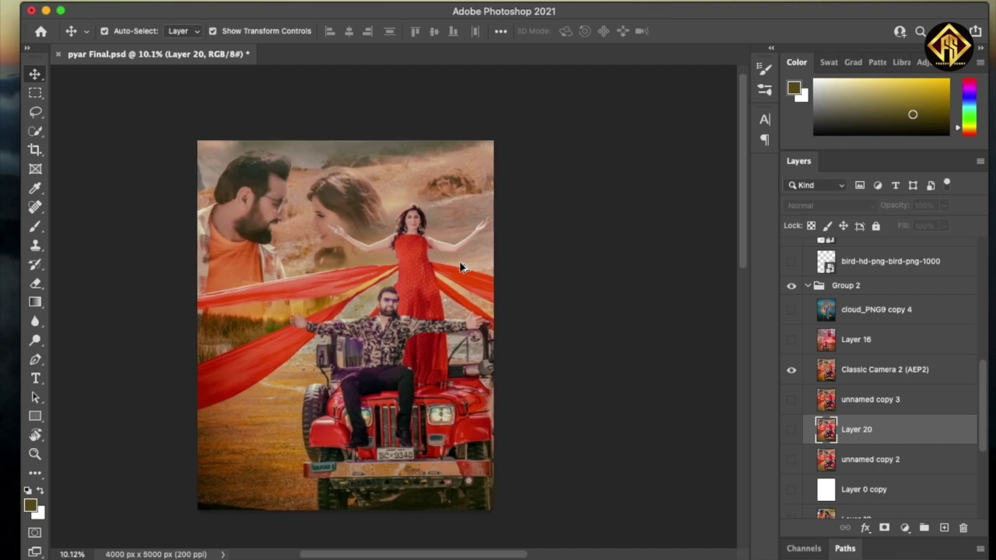
pyautogui.scroll(1, 426, 306)
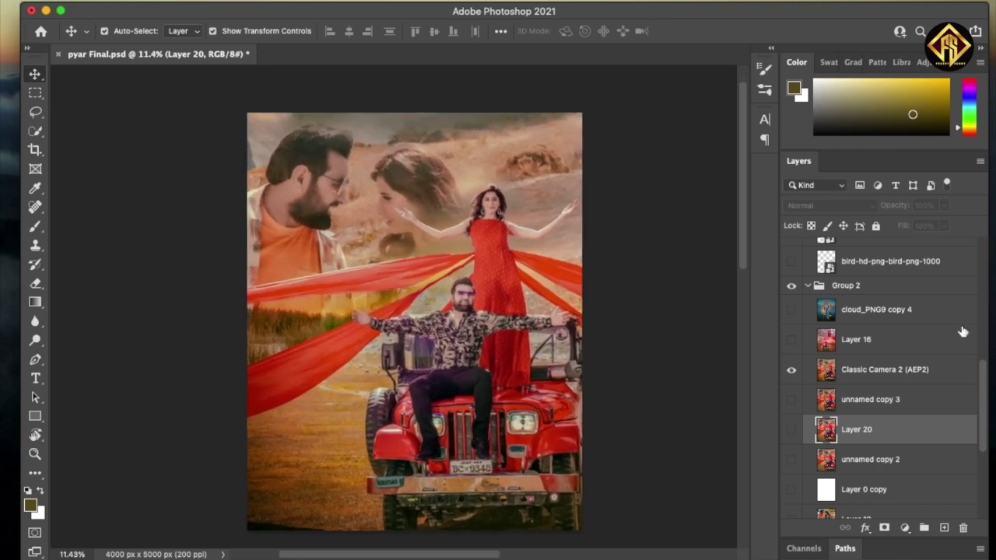
pyautogui.scroll(5, 961, 329)
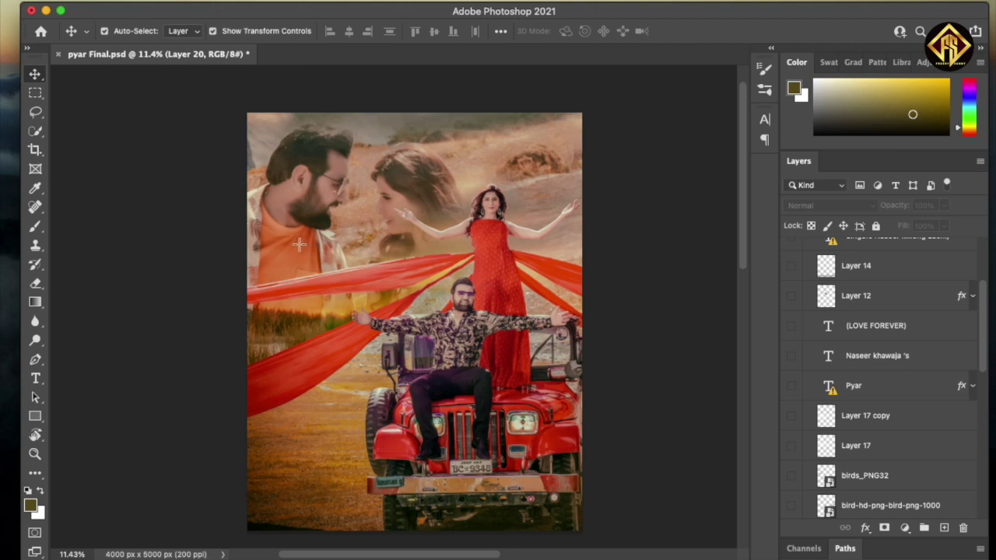
# - Select Layer 17 copy and start a new Pyar text layer on the poster
pyautogui.press('m')
pyautogui.scroll(-1, 875, 462)
pyautogui.click(859, 416)
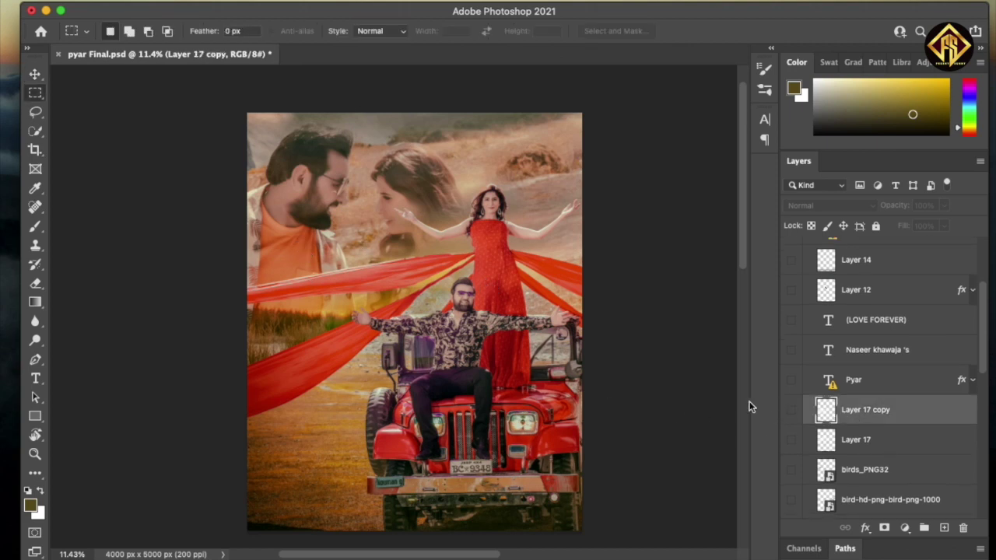
pyautogui.press('t')
pyautogui.click(308, 278)
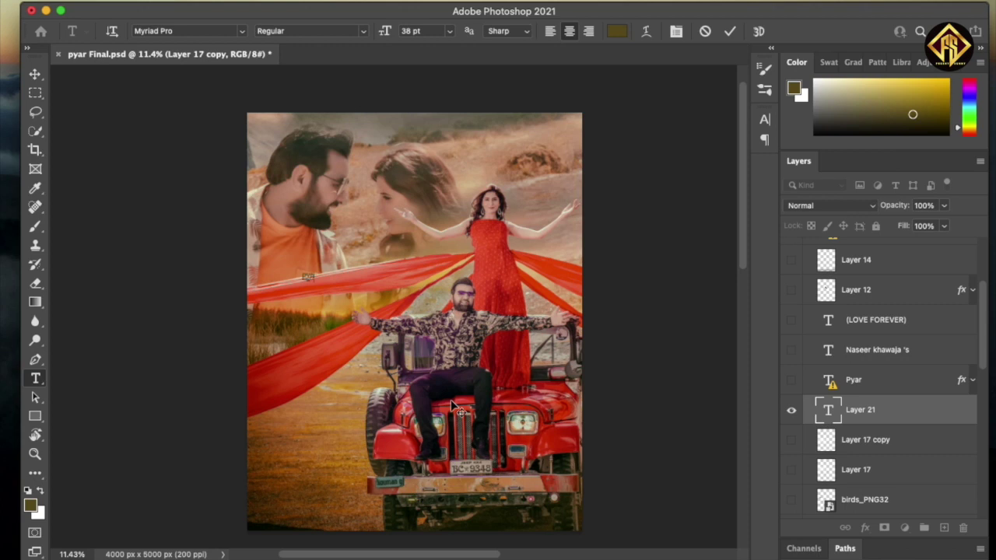
pyautogui.write('PYAR')
# - Set the Pyar text to 315 pt Amiable Forsythia Free and move it lower
pyautogui.click(764, 122)
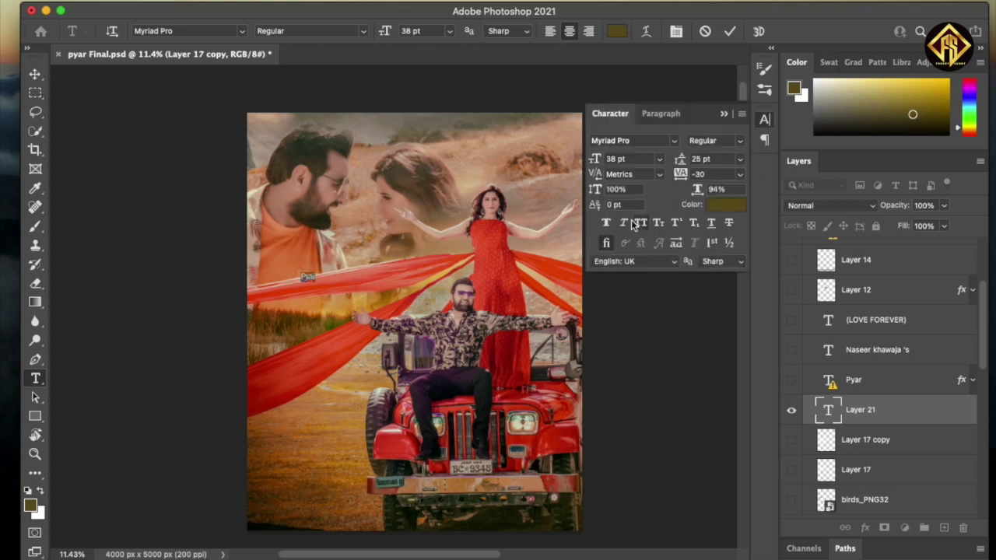
pyautogui.scroll(5, 626, 161)
pyautogui.scroll(5, 627, 161)
pyautogui.scroll(5, 627, 161)
pyautogui.scroll(5, 627, 161)
pyautogui.moveTo(389, 248); pyautogui.dragTo(421, 277)
pyautogui.click(651, 139)
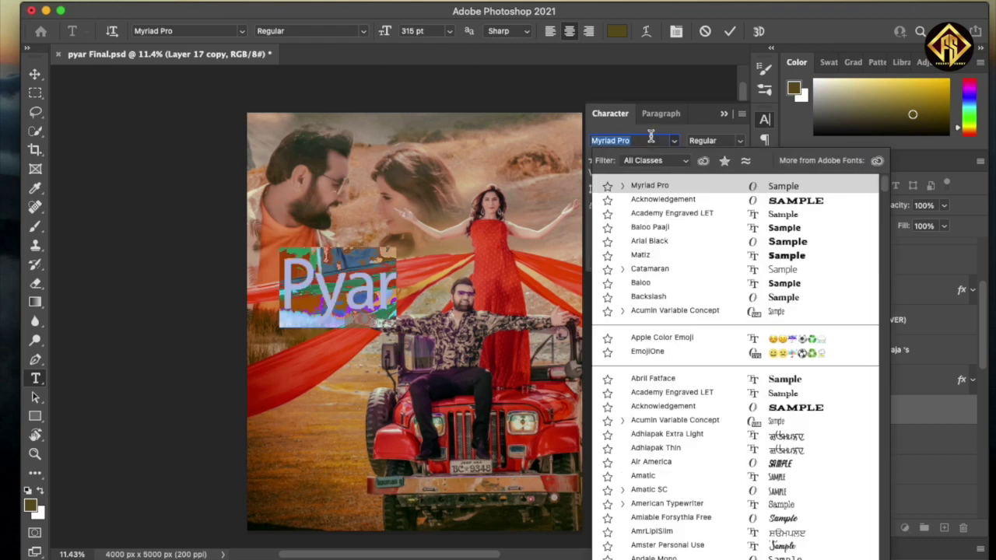
pyautogui.click(669, 141)
pyautogui.scroll(-2, 656, 140)
pyautogui.scroll(-3, 656, 140)
pyautogui.scroll(-5, 656, 140)
pyautogui.scroll(2, 656, 140)
pyautogui.scroll(2, 645, 138)
pyautogui.scroll(2, 645, 137)
pyautogui.scroll(1, 645, 137)
# - Colour the Pyar text dark blue and commit it
pyautogui.click(724, 204)
pyautogui.click(756, 228)
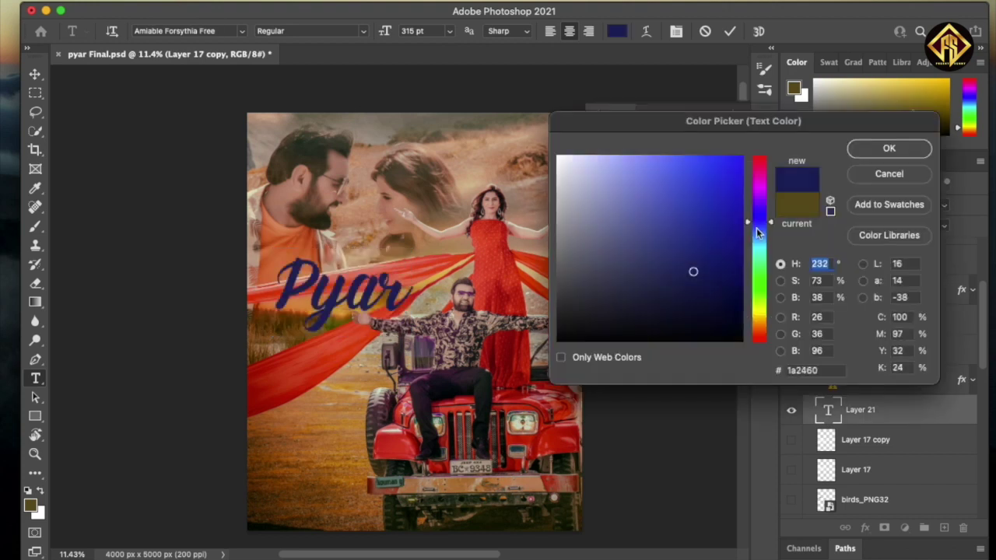
pyautogui.press('Return')
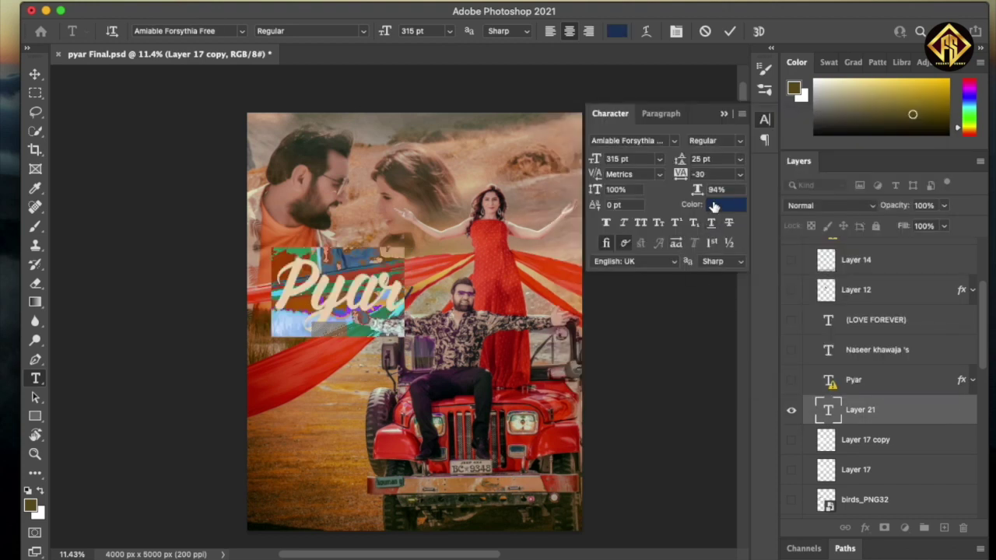
pyautogui.click(893, 418)
# - Show the styled Pyar title instead of the new one and nudge it upward
pyautogui.press('v')
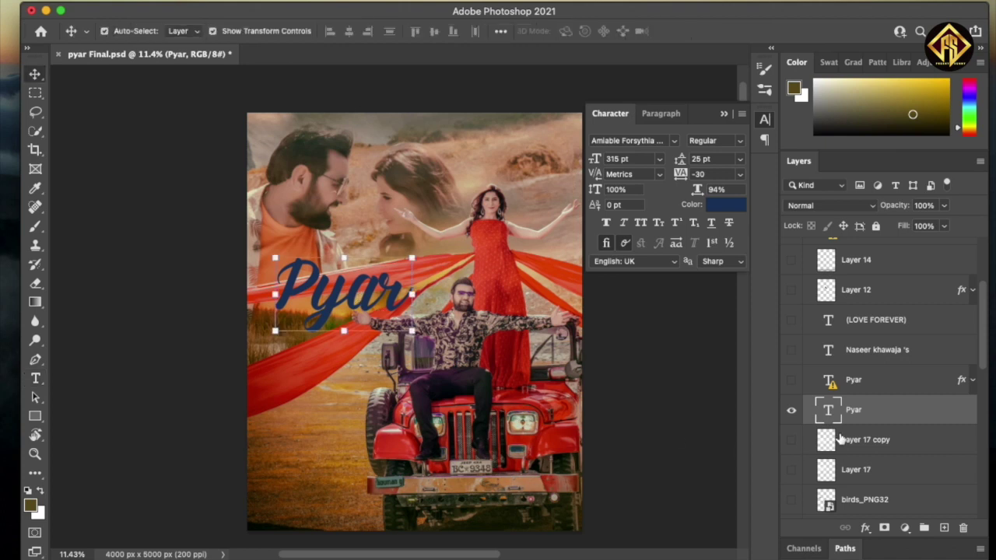
pyautogui.click(791, 379)
pyautogui.click(791, 409)
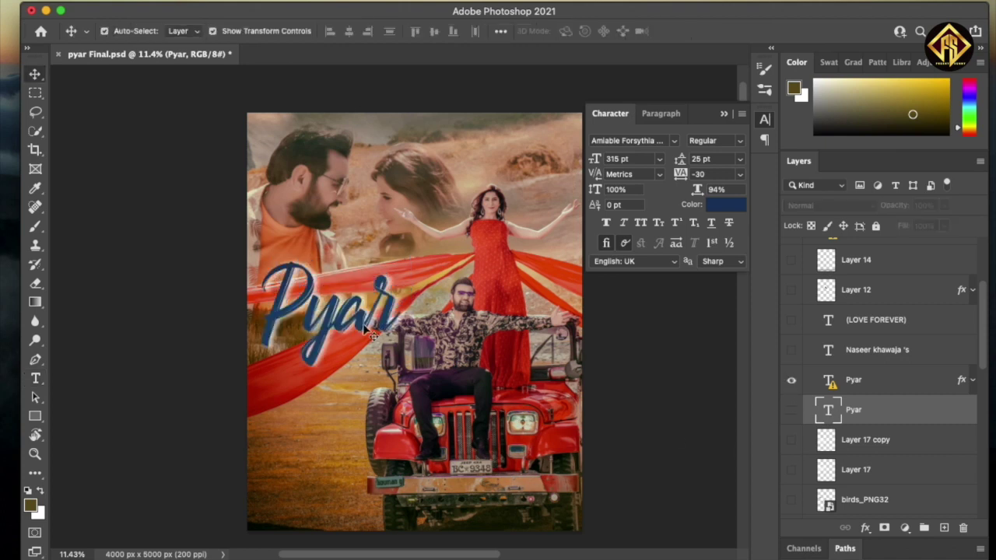
pyautogui.moveTo(362, 326)
pyautogui.mouseDown()
pyautogui.moveTo(369, 300)
pyautogui.moveTo(364, 317)
pyautogui.mouseUp()
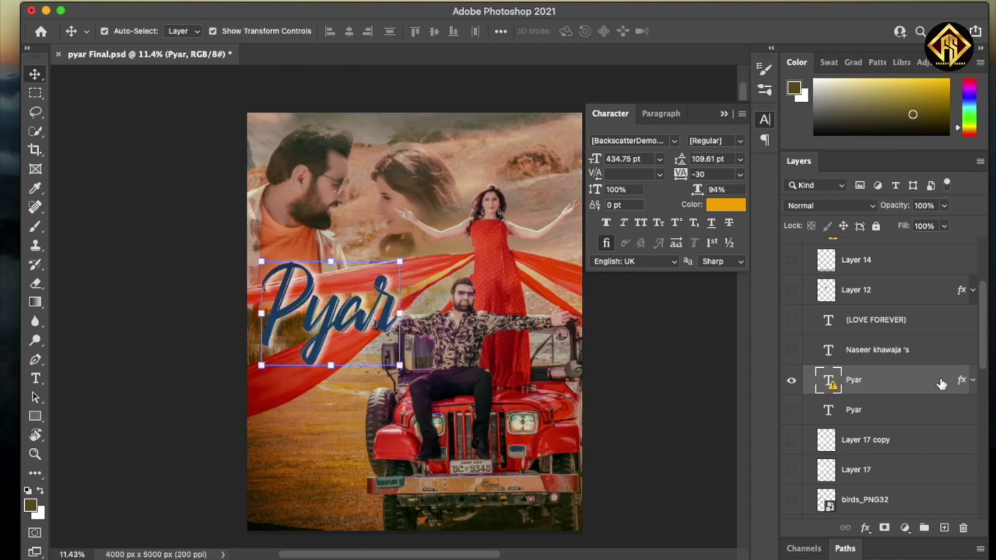
pyautogui.doubleClick(938, 382)
pyautogui.moveTo(509, 35); pyautogui.dragTo(559, 57)
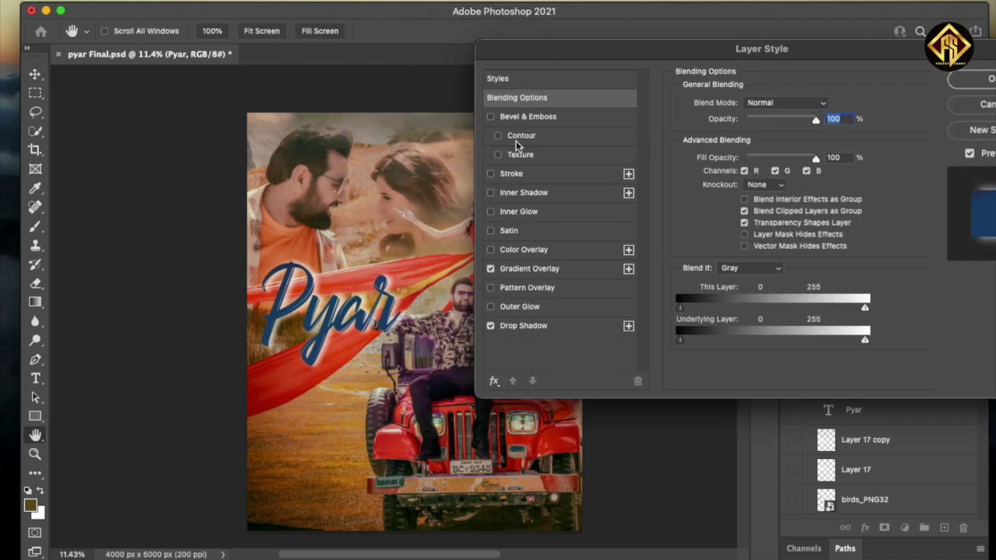
pyautogui.click(491, 270)
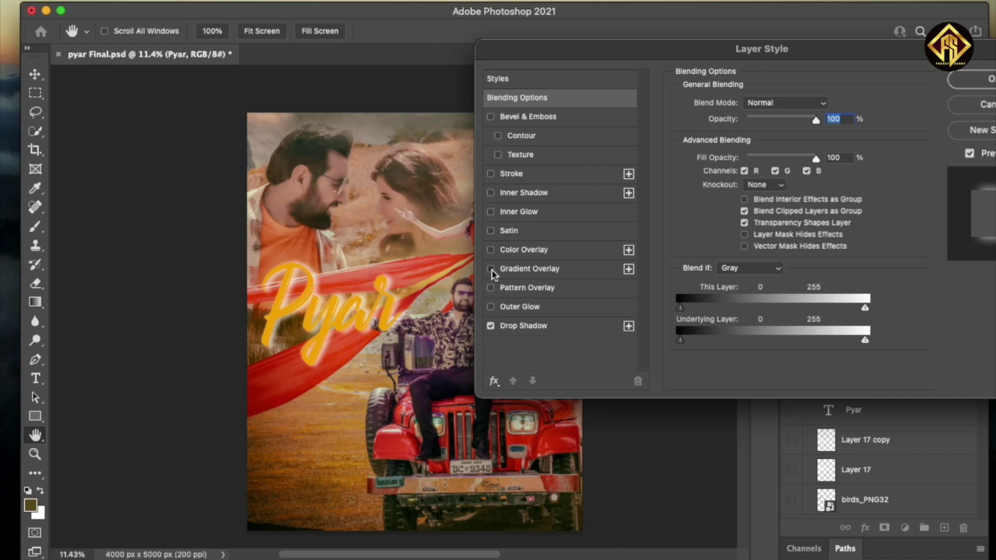
pyautogui.click(502, 329)
pyautogui.click(491, 327)
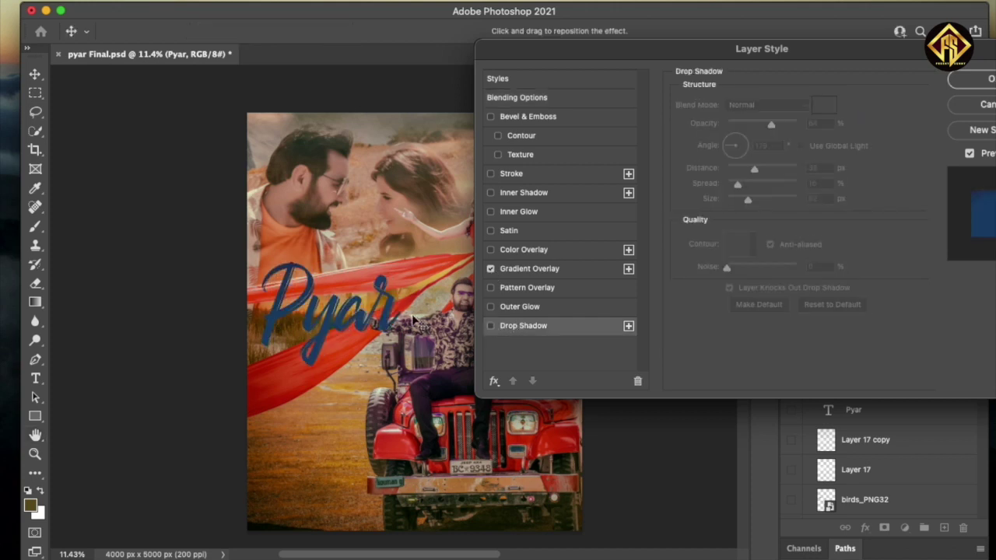
pyautogui.click(490, 327)
pyautogui.press('Return')
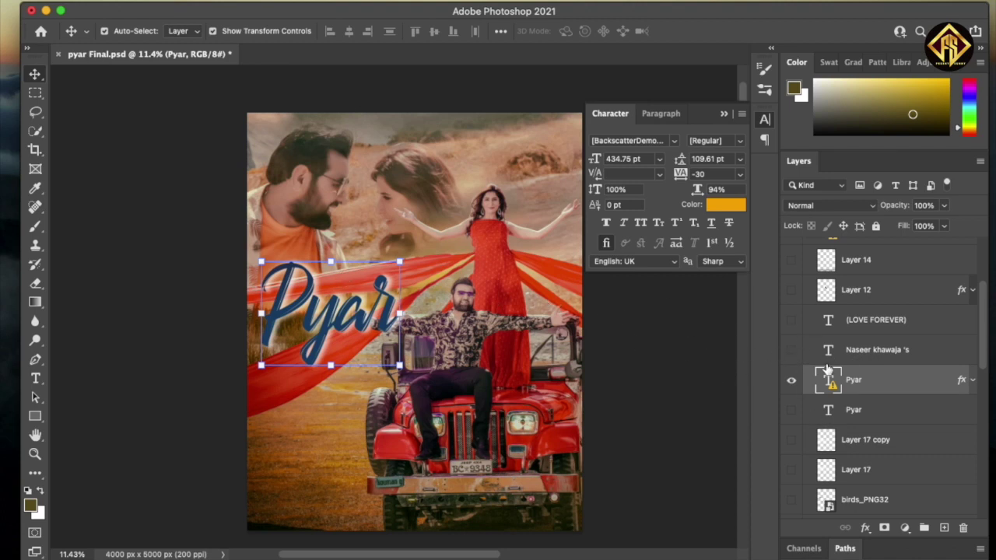
pyautogui.click(856, 349)
# - Make the small name credit above Pyar visible
pyautogui.scroll(1, 275, 291)
pyautogui.press('m')
pyautogui.moveTo(296, 243); pyautogui.dragTo(390, 276)
pyautogui.click(792, 350)
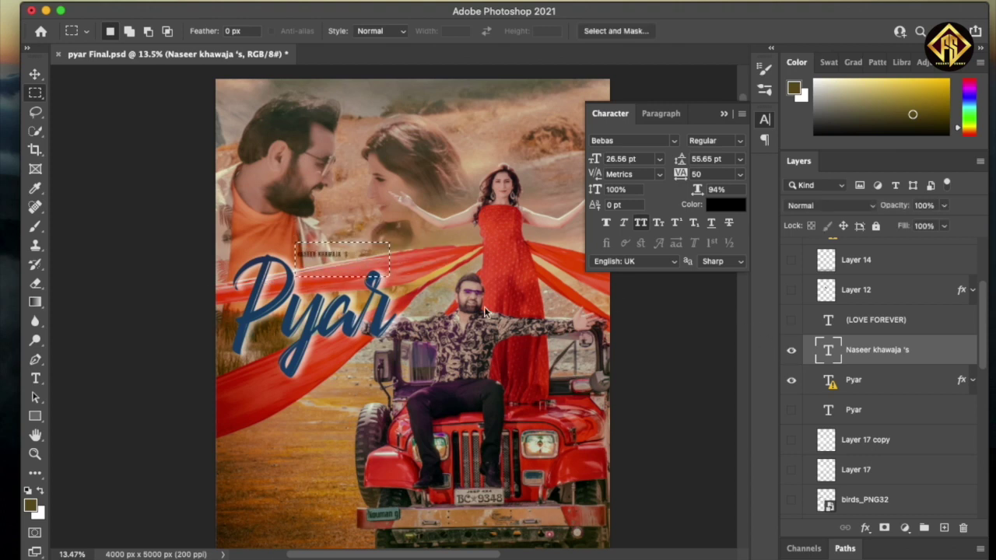
pyautogui.hotkey('ctrl', 'd')
# - Make the (LOVE FOREVER) tagline below Pyar visible
pyautogui.scroll(1, 239, 307)
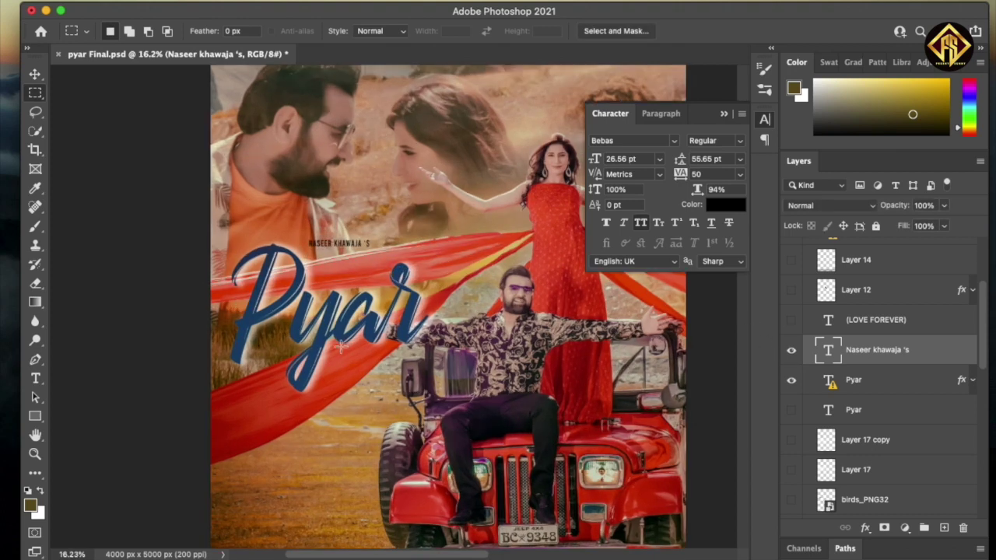
pyautogui.moveTo(334, 347); pyautogui.dragTo(445, 375)
pyautogui.click(792, 320)
pyautogui.hotkey('ctrl', 'd')
# - Show the Layer 12 heart outline with its effects turned on
pyautogui.scroll(1, 824, 377)
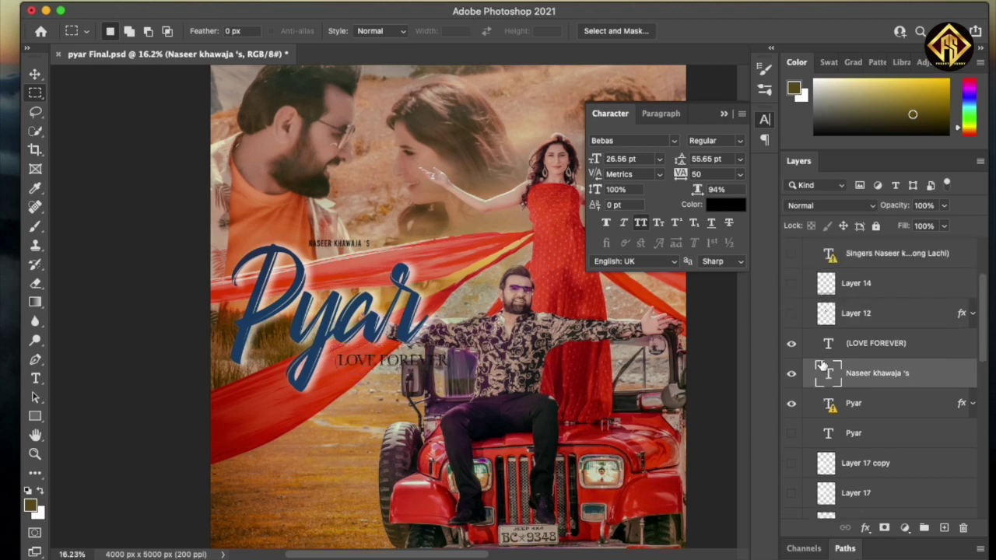
pyautogui.moveTo(357, 212)
pyautogui.mouseDown()
pyautogui.moveTo(480, 293)
pyautogui.moveTo(502, 354)
pyautogui.mouseUp()
pyautogui.click(972, 318)
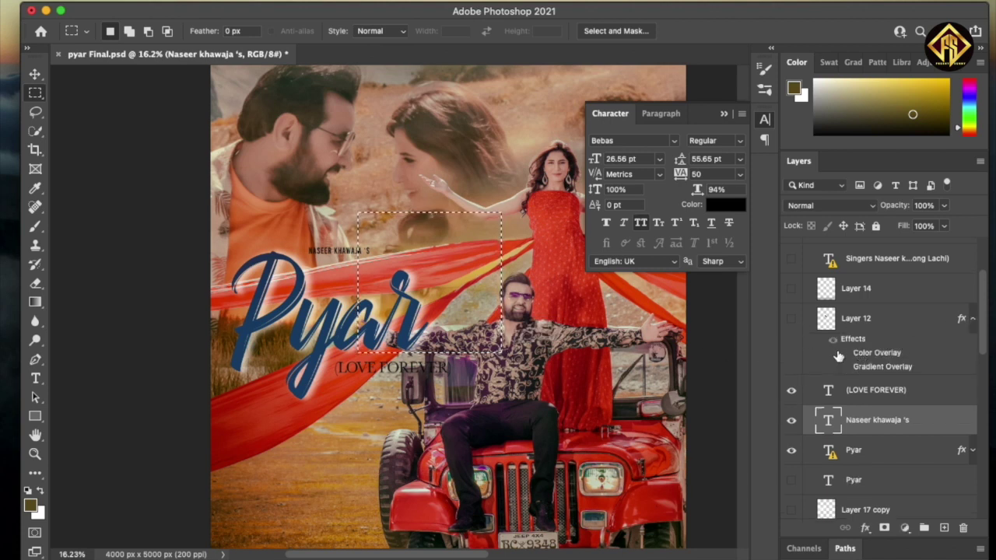
pyautogui.click(792, 319)
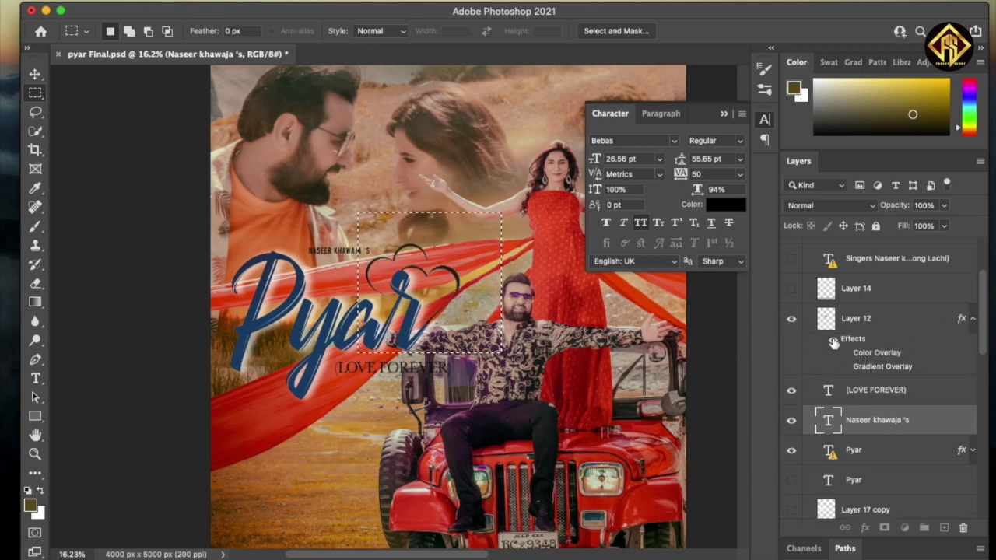
pyautogui.click(832, 340)
pyautogui.hotkey('ctrl', 'd')
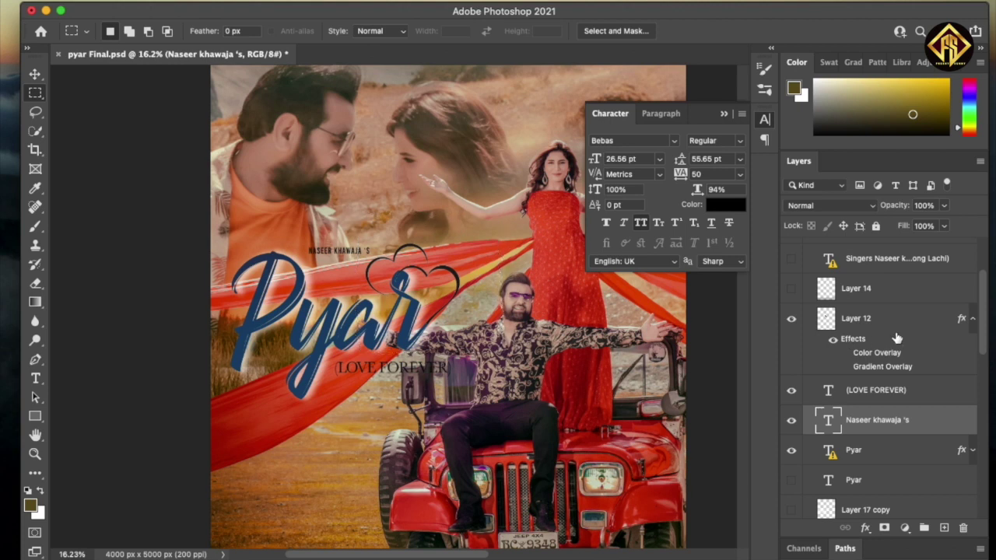
# - Try moving the heart with Free Transform, then undo it back in place
pyautogui.click(877, 327)
pyautogui.hotkey('ctrl', 't')
pyautogui.moveTo(428, 302); pyautogui.dragTo(475, 269)
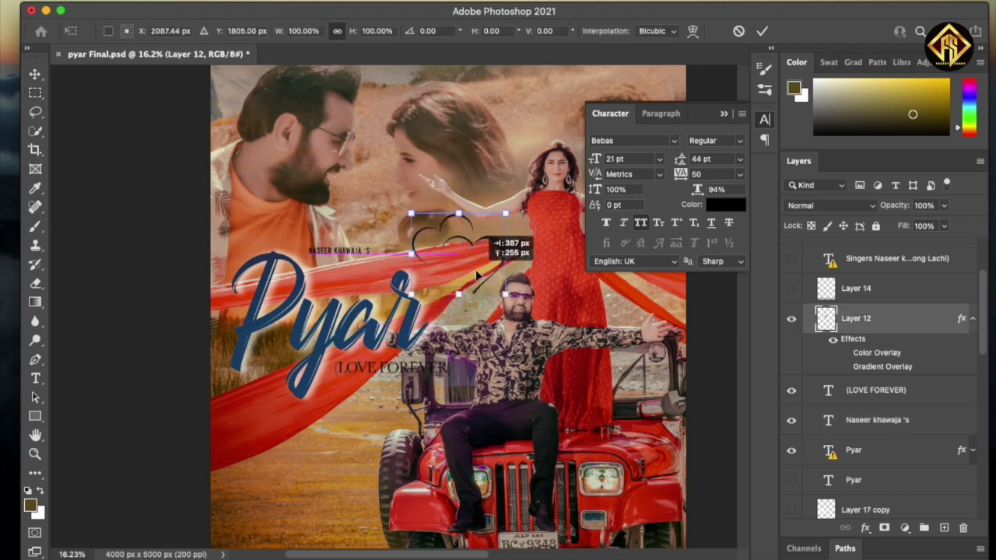
pyautogui.scroll(2, 451, 274)
pyautogui.hotkey('ctrl', 'z')
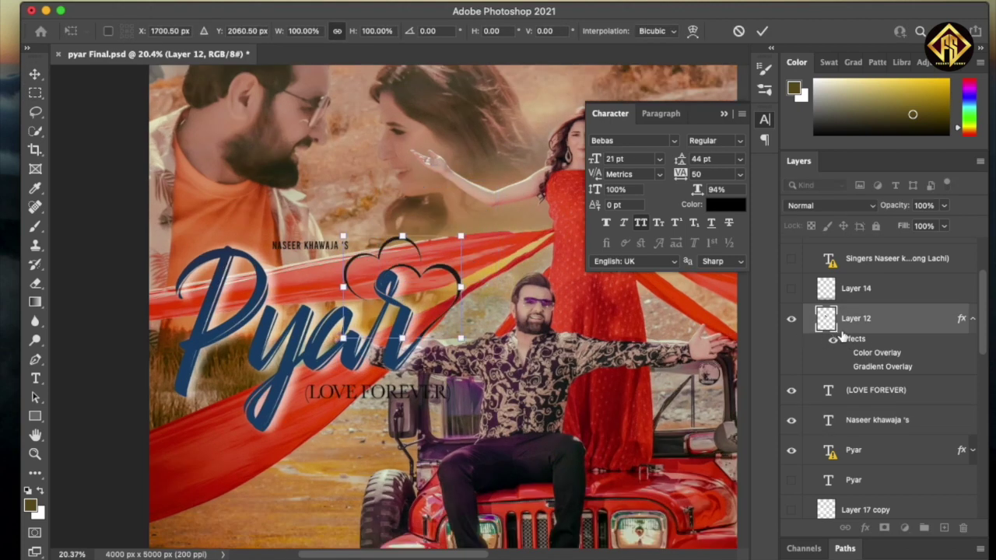
pyautogui.press('Return')
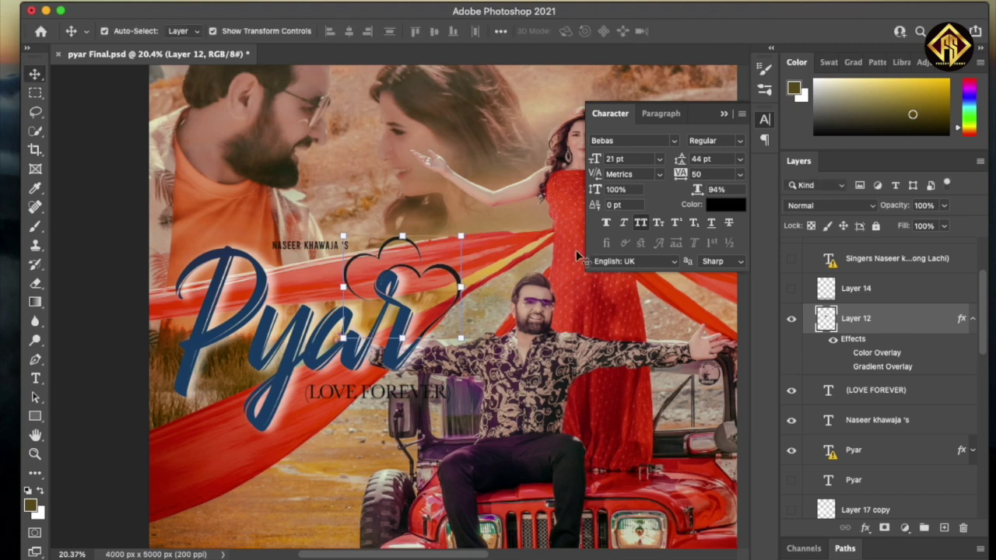
# - Turn on Gradient Overlay in Layer 12's layer style to make the heart blue
pyautogui.doubleClick(905, 319)
pyautogui.moveTo(532, 60); pyautogui.dragTo(579, 59)
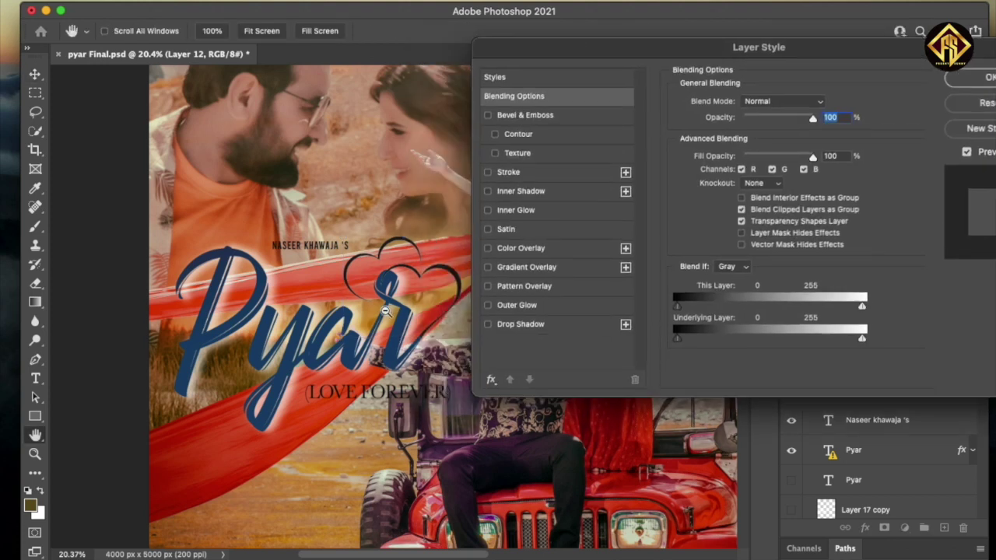
pyautogui.scroll(3, 460, 303)
pyautogui.scroll(3, 460, 304)
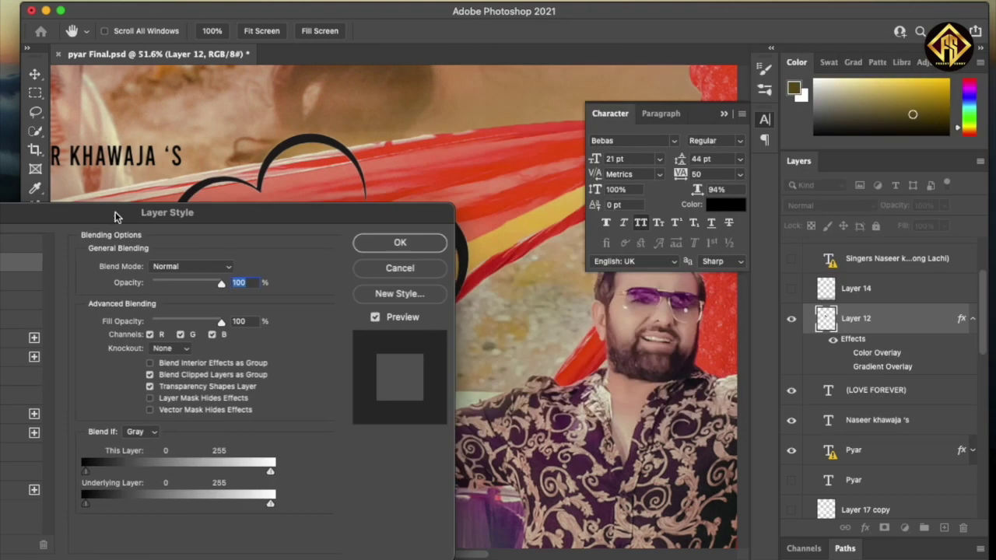
pyautogui.moveTo(697, 46); pyautogui.dragTo(714, 35)
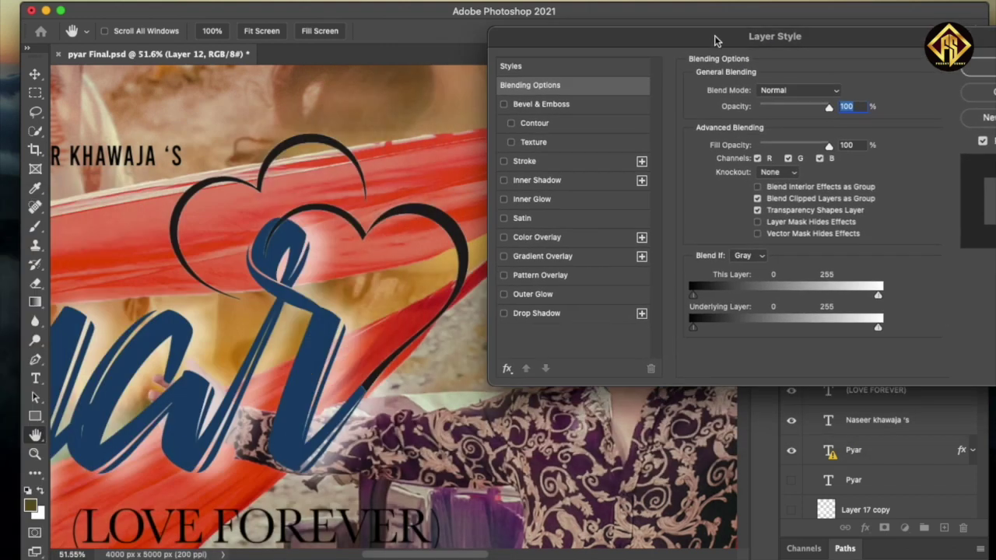
pyautogui.click(525, 259)
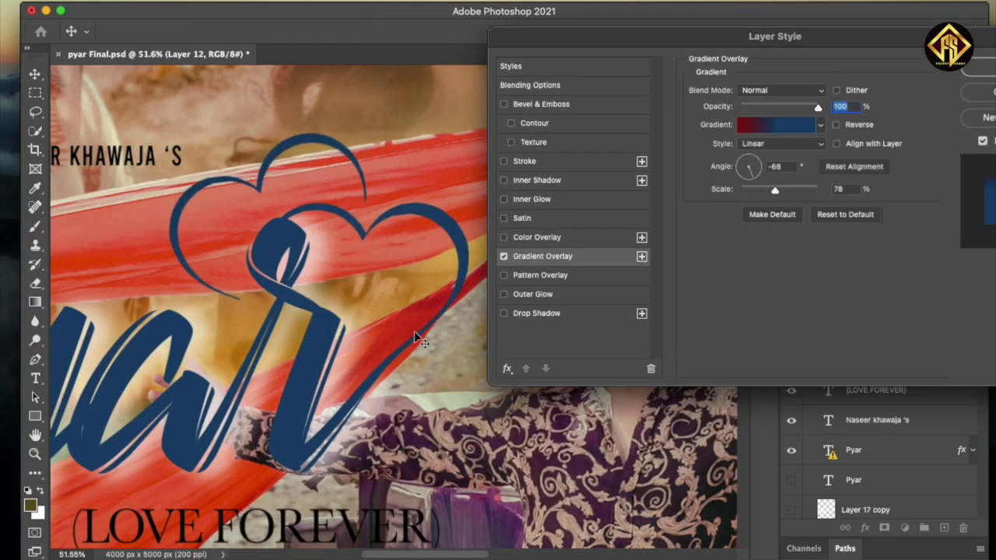
pyautogui.press('Return')
# - Close the Character panel and collapse the heart layer's effects list
pyautogui.scroll(-5, 397, 271)
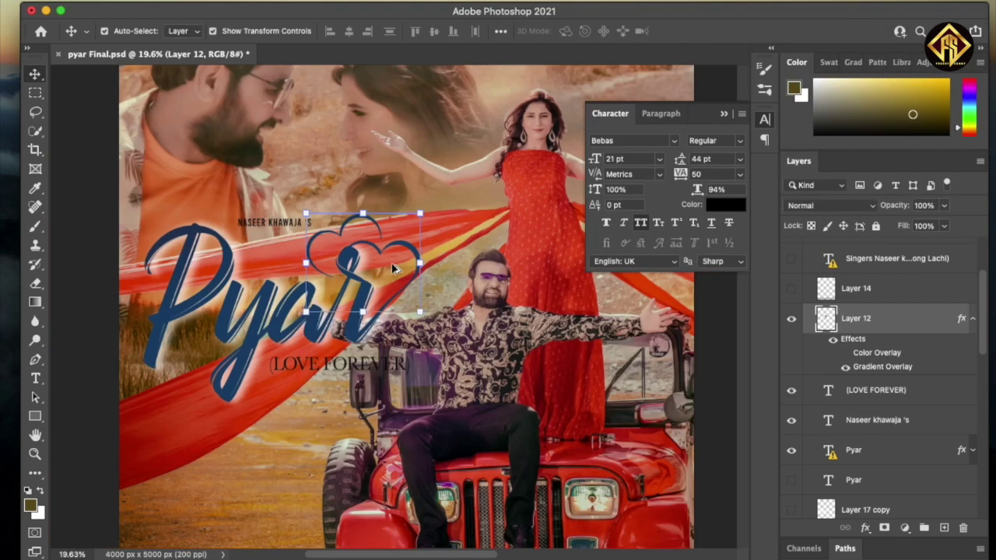
pyautogui.click(723, 115)
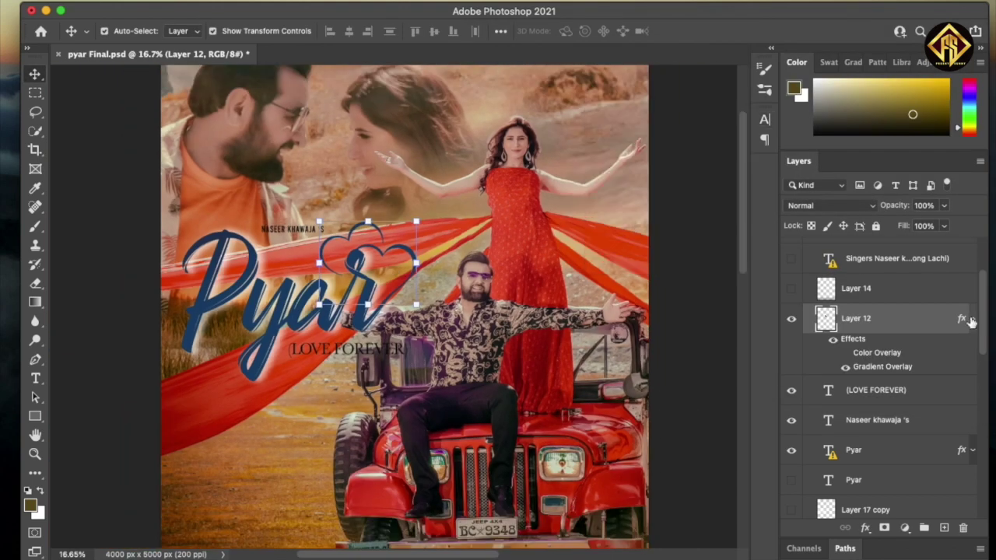
pyautogui.click(972, 318)
# - Select Layer 14 and marquee the bottom strip of the poster
pyautogui.scroll(1, 866, 309)
pyautogui.click(866, 308)
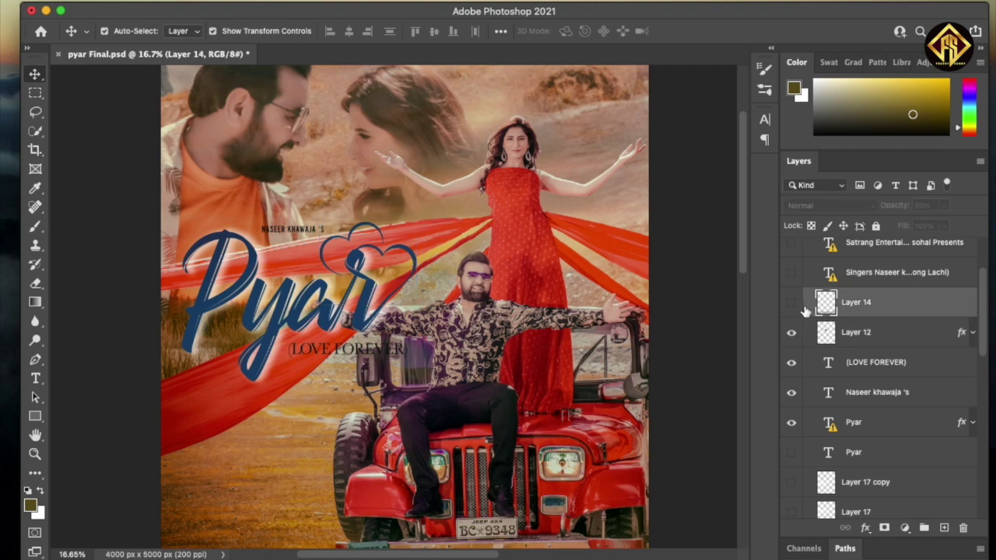
pyautogui.scroll(-4, 345, 383)
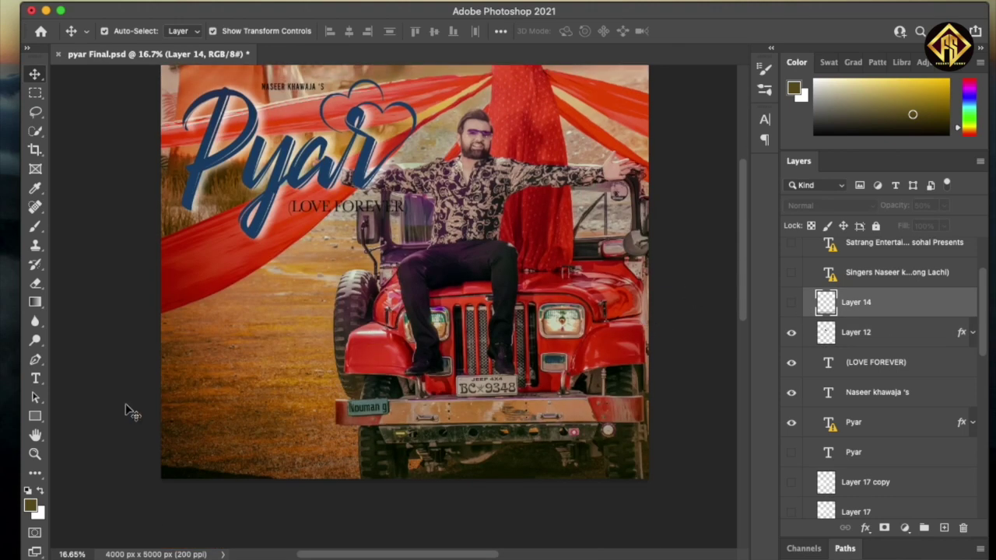
pyautogui.press('m')
pyautogui.moveTo(160, 381); pyautogui.dragTo(676, 483)
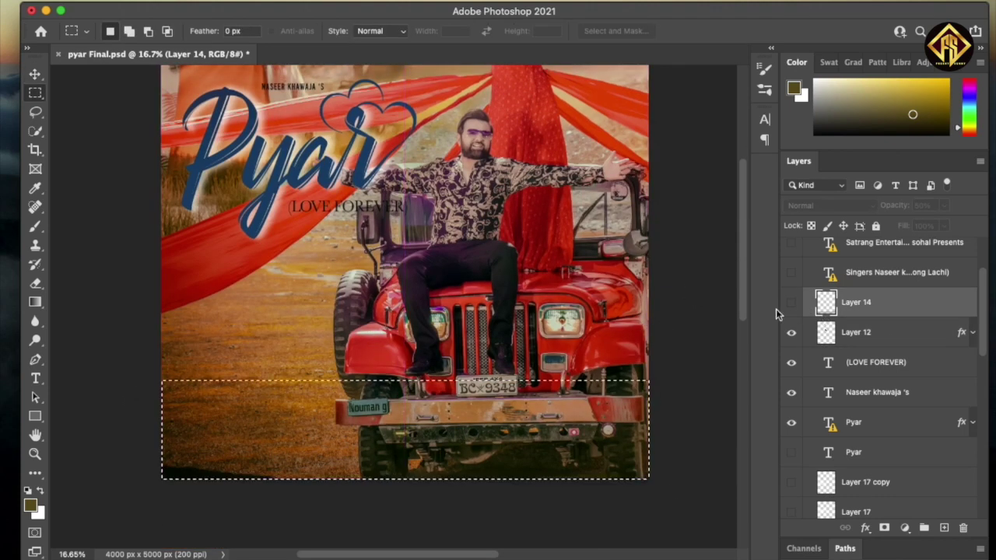
# - On a new layer above Layer 14, brush black shading across the bottom band
pyautogui.press('b')
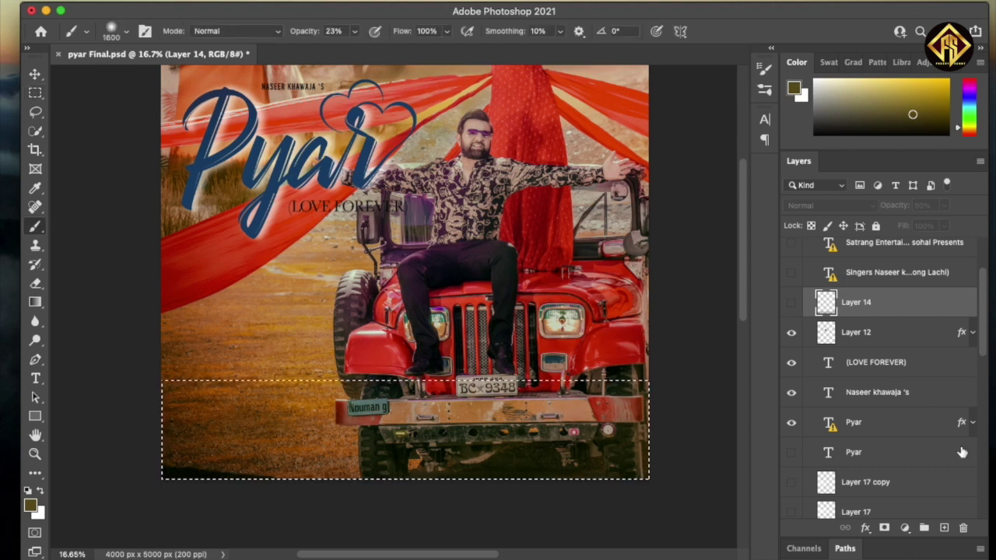
pyautogui.click(946, 530)
pyautogui.press('[')
pyautogui.press('[')
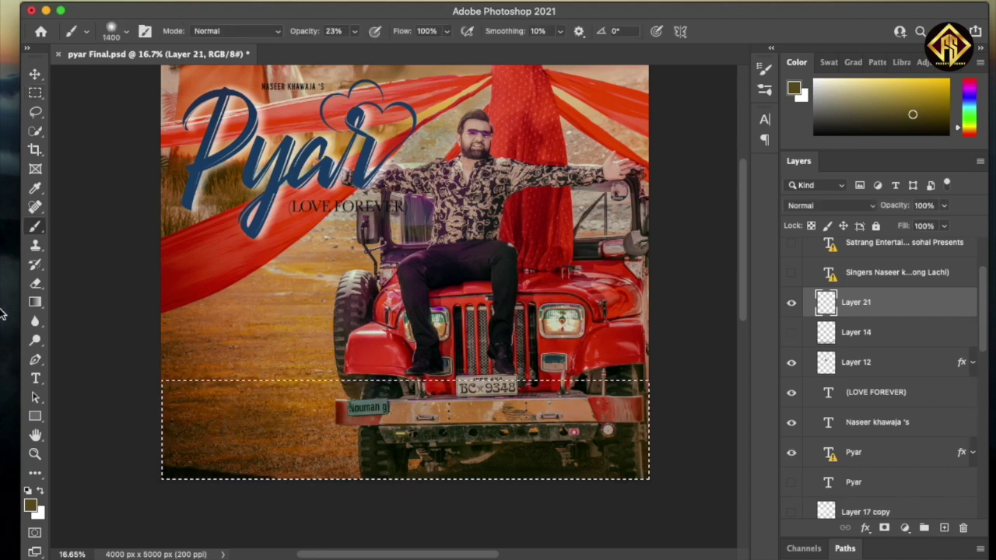
pyautogui.click(31, 506)
pyautogui.click(645, 283)
pyautogui.moveTo(645, 283); pyautogui.dragTo(723, 382)
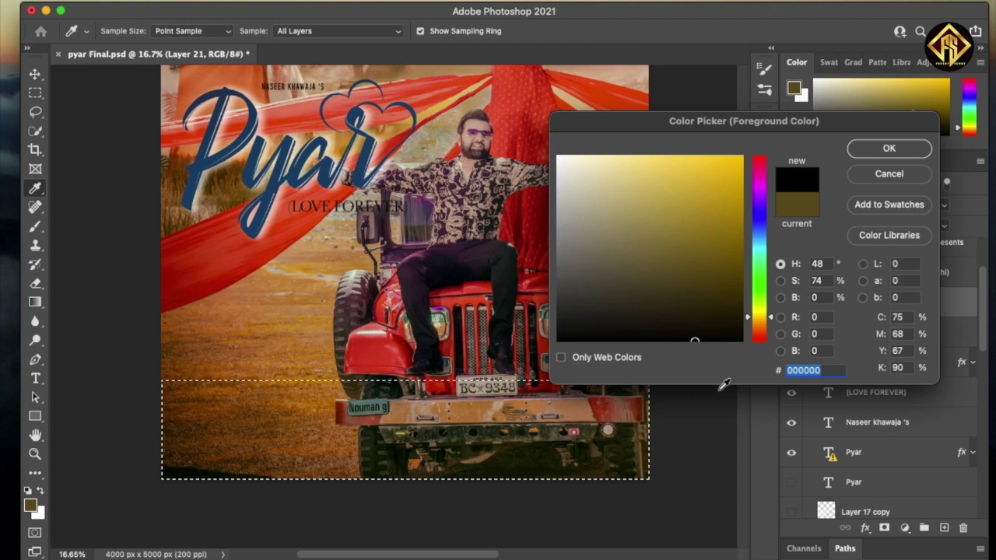
pyautogui.press('Return')
pyautogui.press(']')
pyautogui.press(']')
pyautogui.press(']')
pyautogui.moveTo(256, 433); pyautogui.dragTo(456, 417)
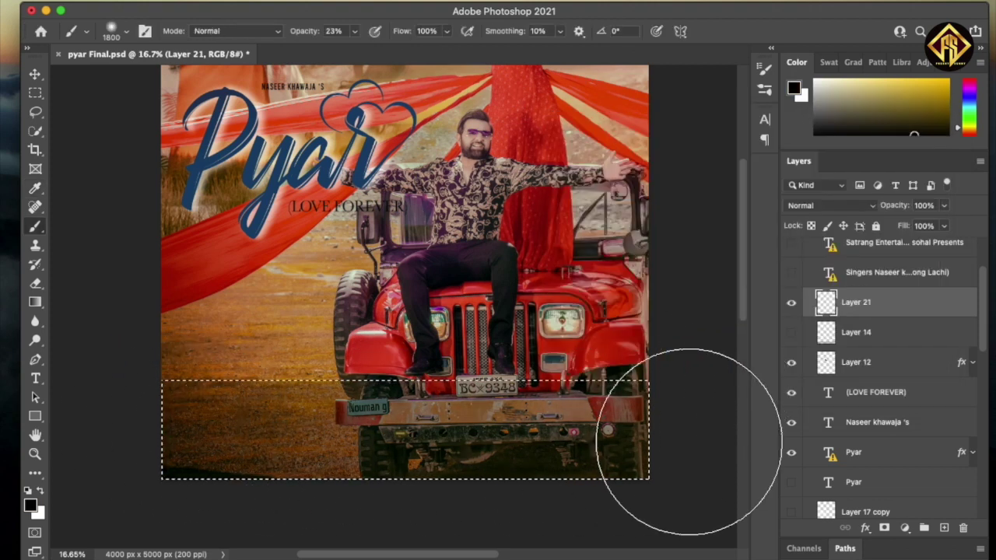
# - Deselect, hide the new dark layer, and select the darkened strip layer with Move
pyautogui.hotkey('ctrl', 'd')
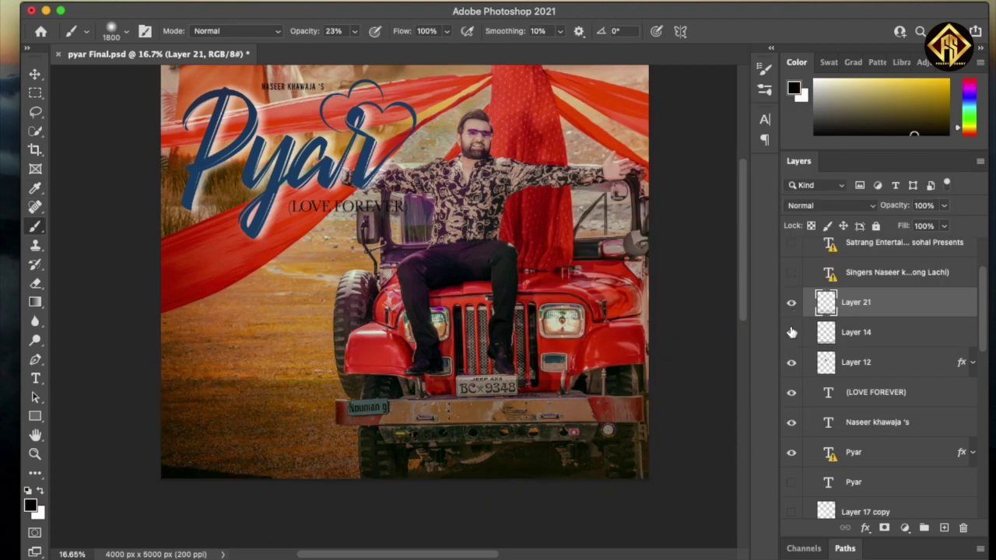
pyautogui.click(792, 302)
pyautogui.press('v')
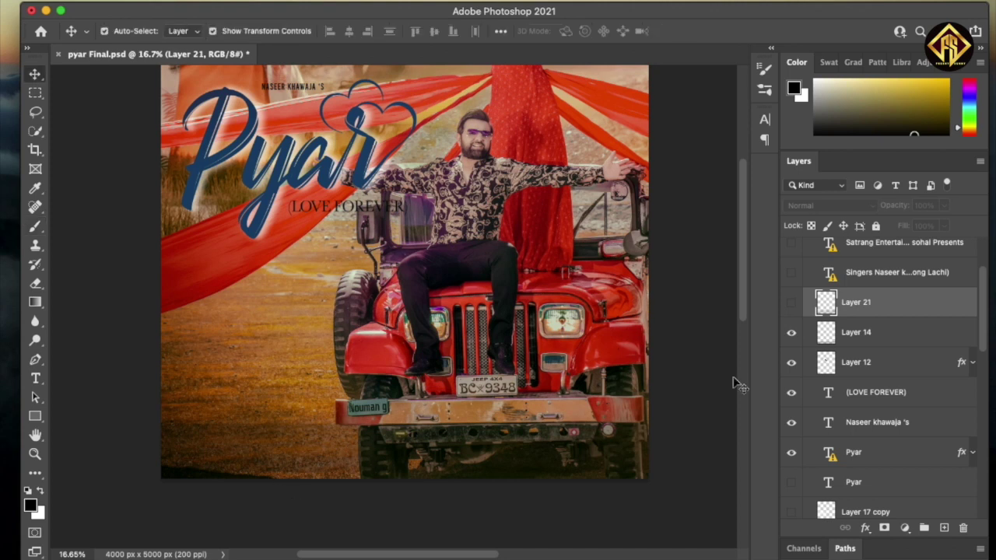
pyautogui.click(369, 452)
# - Add a trial 79 pt text layer reading 'singer' near the poster bottom
pyautogui.scroll(3, 827, 344)
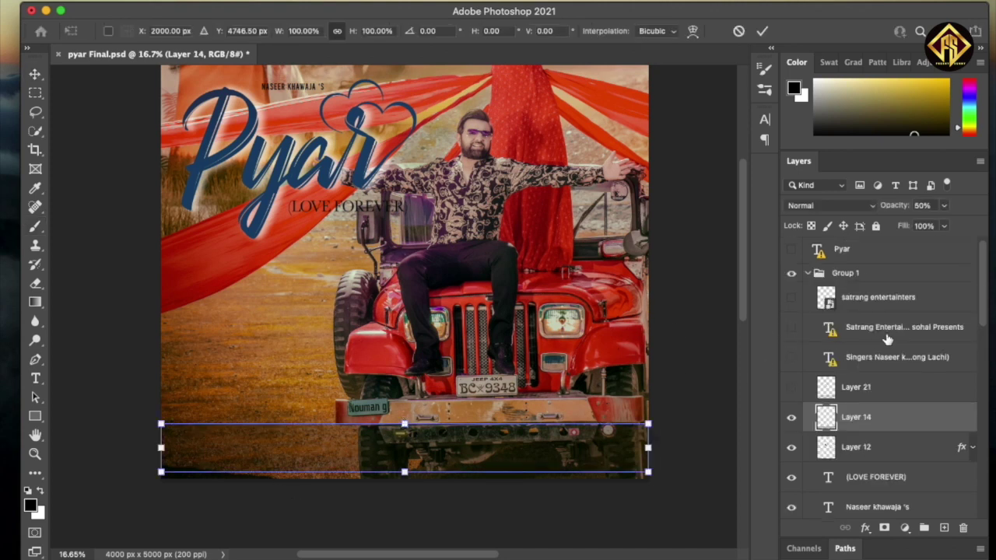
pyautogui.click(827, 367)
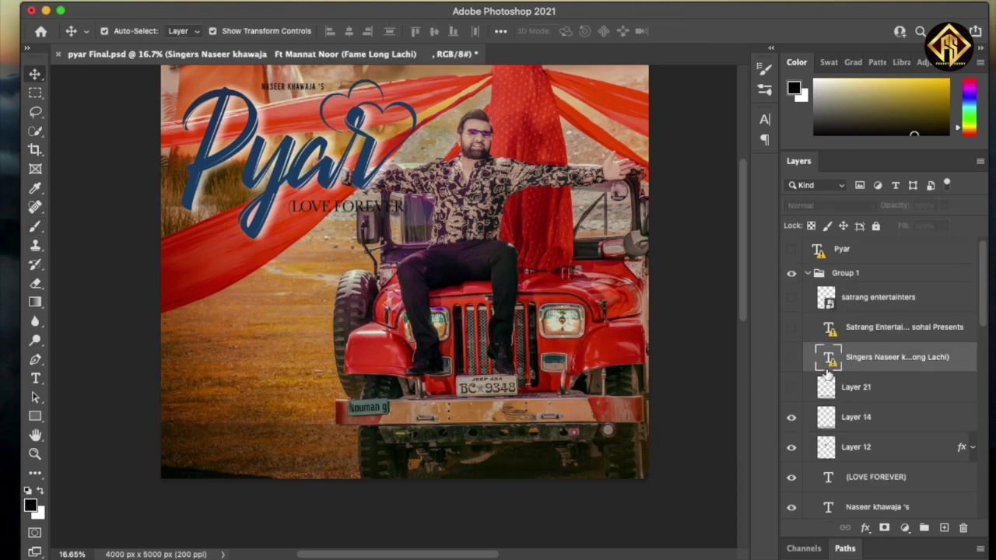
pyautogui.click(336, 443)
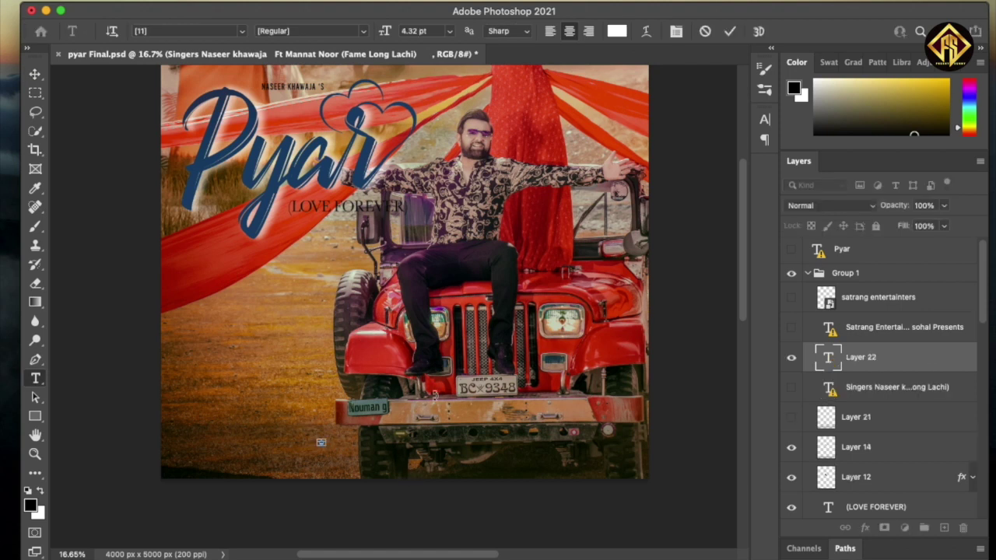
pyautogui.click(765, 121)
pyautogui.moveTo(595, 159); pyautogui.dragTo(653, 159)
pyautogui.doubleClick(325, 434)
pyautogui.write('singer')
# - Drop the singer edit, show the credits text block, and select Layer 21
pyautogui.doubleClick(830, 358)
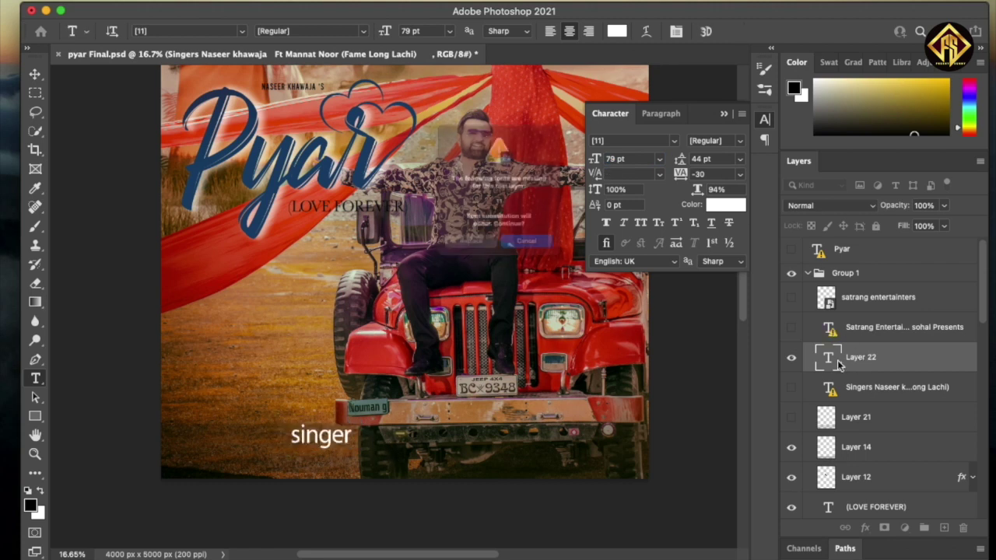
pyautogui.click(531, 269)
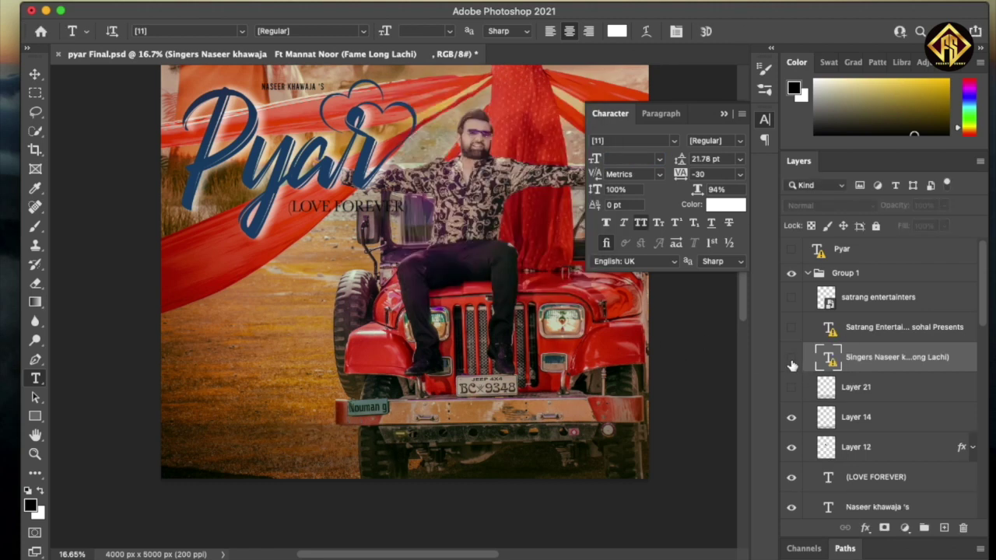
pyautogui.click(792, 359)
pyautogui.doubleClick(828, 357)
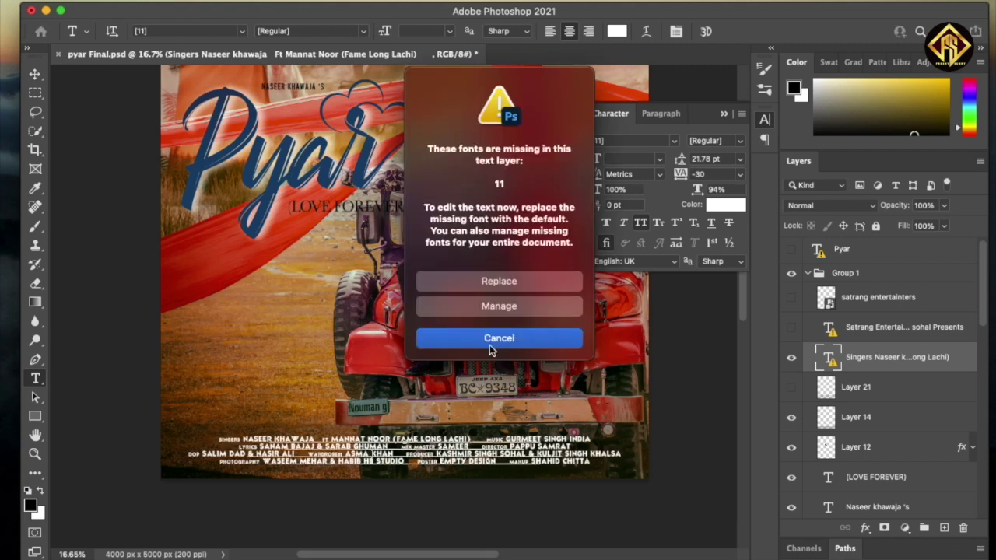
pyautogui.click(490, 342)
pyautogui.click(891, 389)
# - Select the header text layer and marquee the header area at the poster top
pyautogui.press('v')
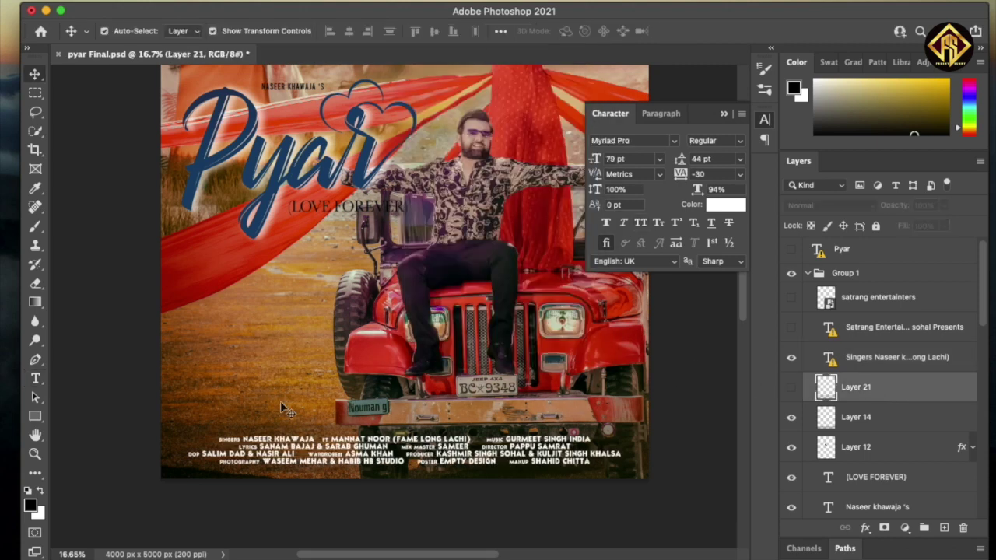
pyautogui.scroll(2, 244, 482)
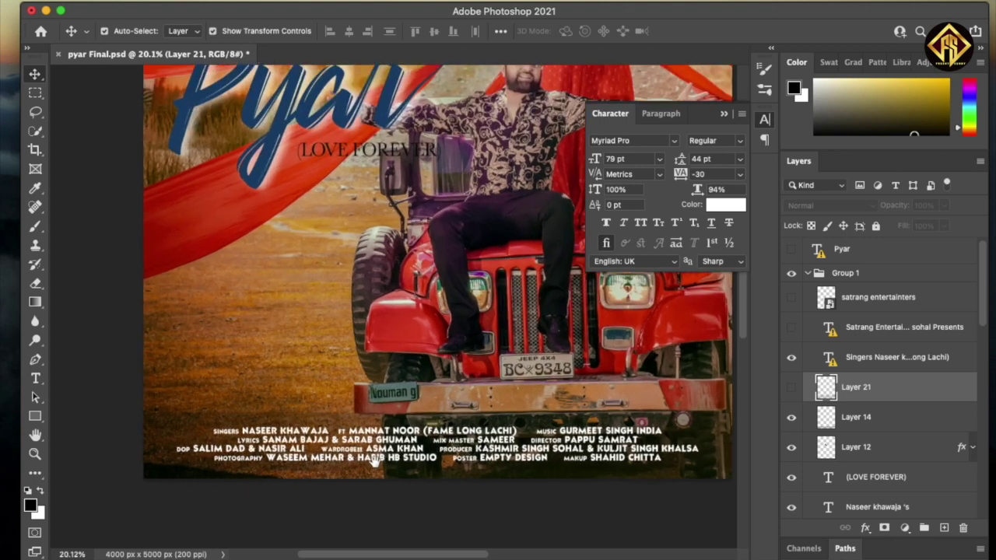
pyautogui.scroll(2, 294, 458)
pyautogui.scroll(-2, 303, 459)
pyautogui.scroll(-2, 310, 460)
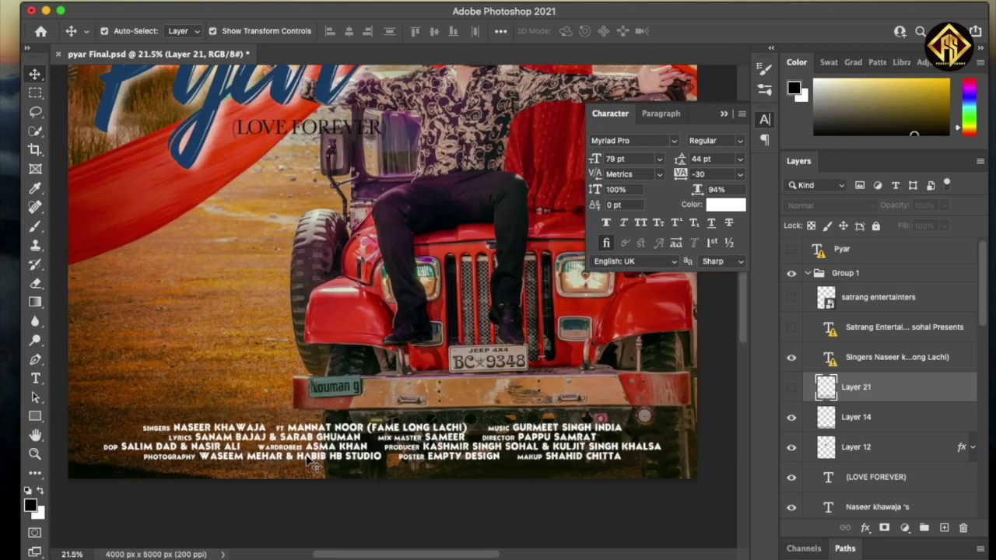
pyautogui.scroll(-2, 315, 459)
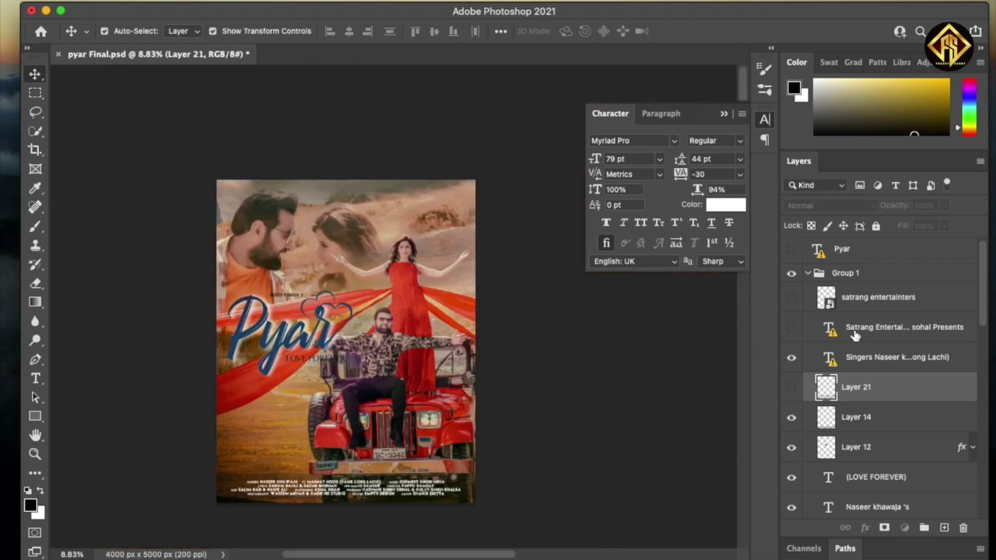
pyautogui.click(855, 333)
pyautogui.press('m')
pyautogui.moveTo(274, 175); pyautogui.dragTo(415, 211)
# - Make the 'Presents' header text and the production logo visible
pyautogui.click(791, 326)
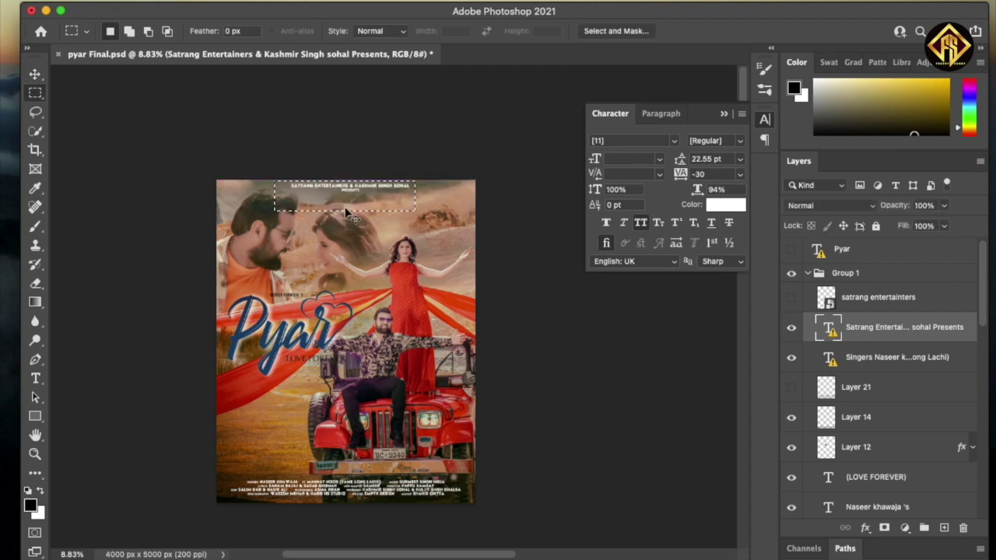
pyautogui.click(891, 302)
pyautogui.moveTo(449, 180); pyautogui.dragTo(491, 219)
pyautogui.click(791, 297)
# - Collapse Group 1 and shift its contents slightly on the poster
pyautogui.click(804, 278)
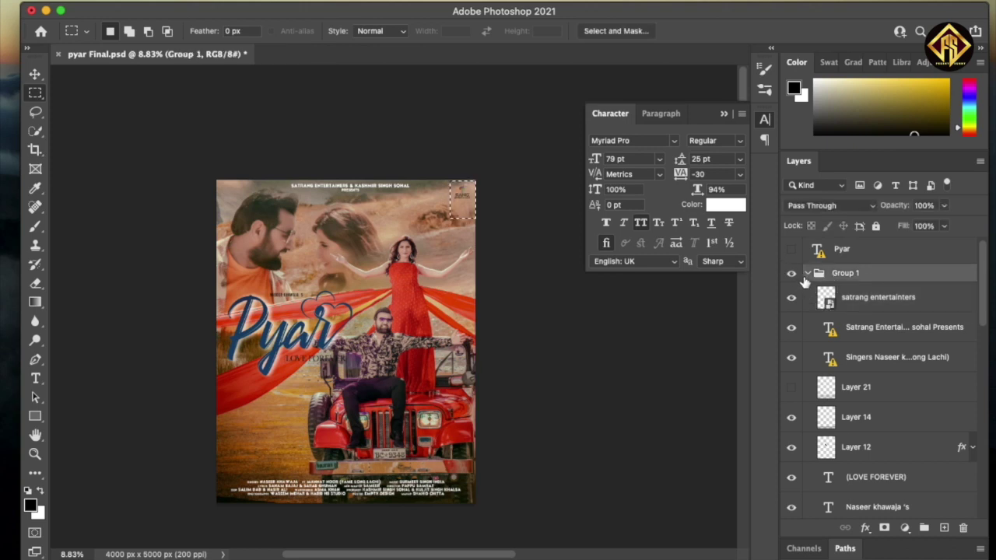
pyautogui.click(807, 274)
pyautogui.press('v')
pyautogui.moveTo(360, 266); pyautogui.dragTo(399, 235)
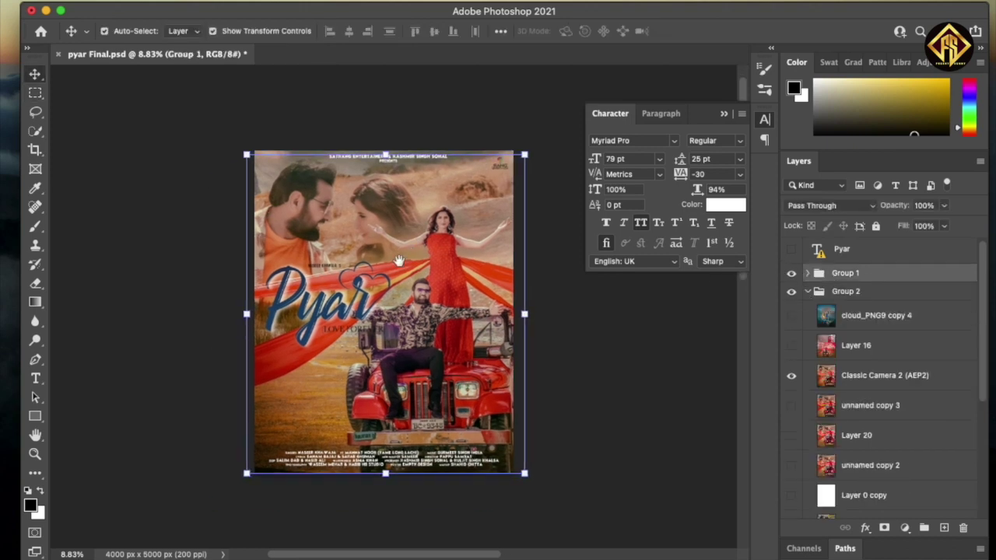
# - Select the Pyar title layer, then the cloud_PNG9 copy 4 layer
pyautogui.scroll(3, 441, 245)
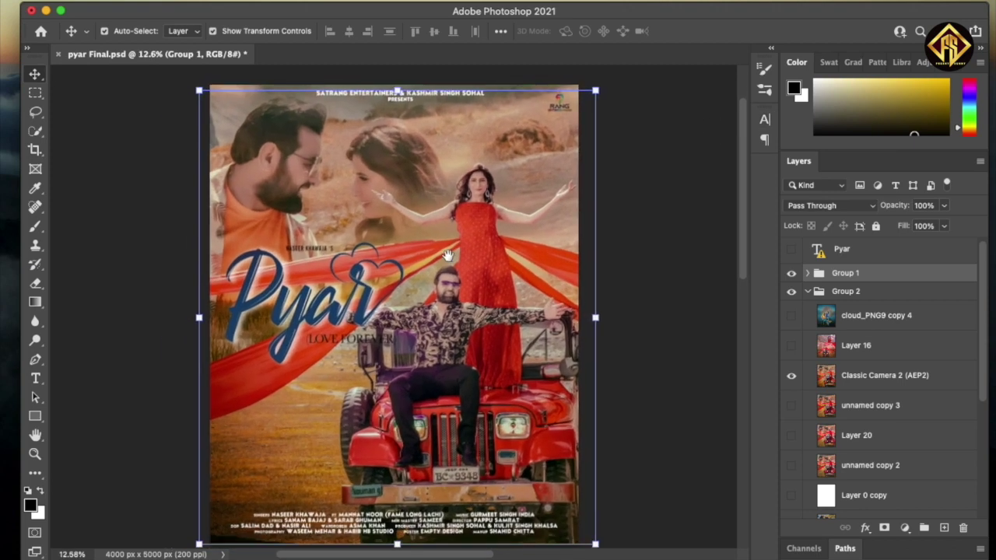
pyautogui.click(859, 259)
pyautogui.scroll(1, 459, 326)
pyautogui.scroll(-2, 459, 325)
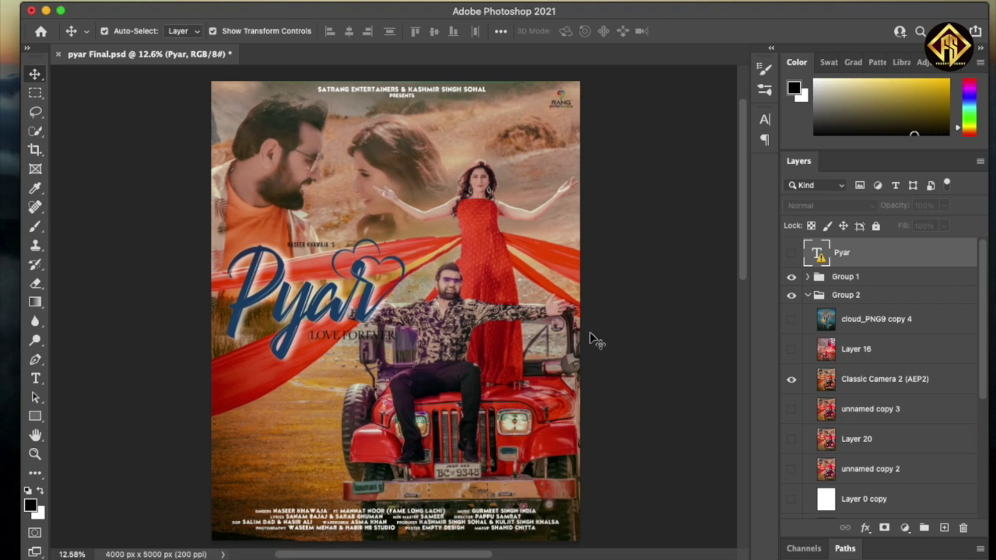
pyautogui.click(864, 323)
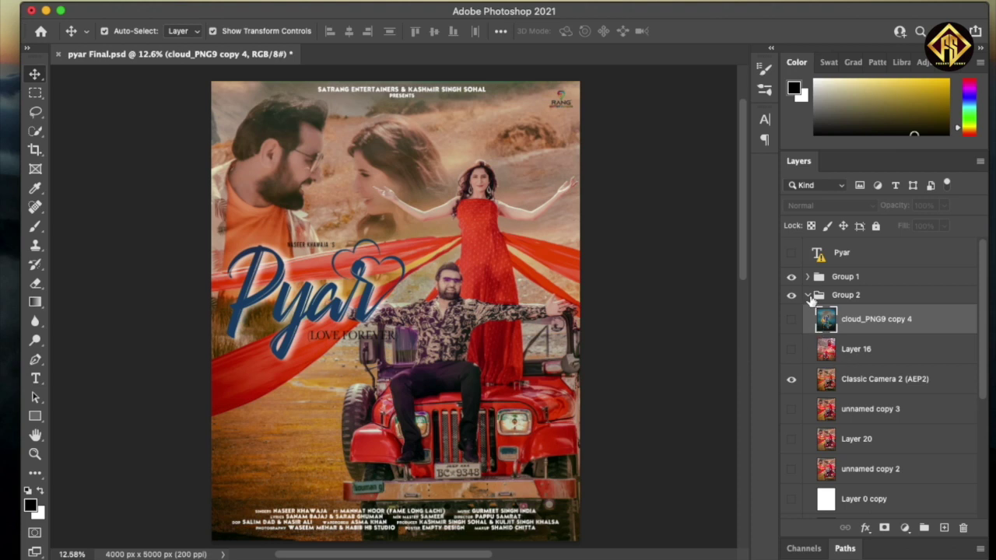
# - Expand Group 1, select Layer 17 copy, and marquee the area around the Pyar title
pyautogui.click(807, 276)
pyautogui.scroll(-1, 856, 421)
pyautogui.scroll(-3, 870, 396)
pyautogui.scroll(-1, 870, 396)
pyautogui.scroll(-1, 870, 405)
pyautogui.click(865, 432)
pyautogui.press('m')
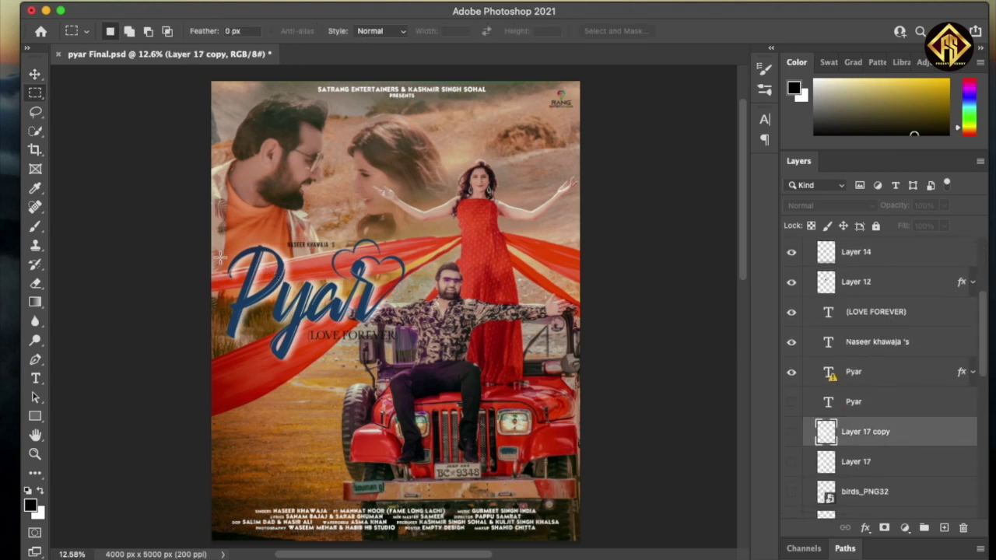
pyautogui.moveTo(199, 211); pyautogui.dragTo(484, 378)
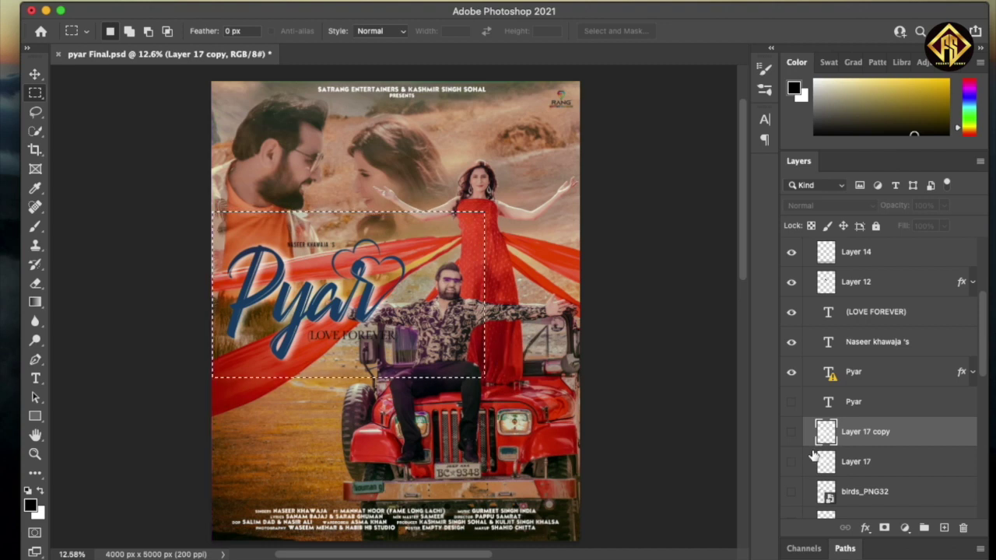
# - Show Layer 17 copy and Layer 17, leaving birds_PNG32 hidden after toggling it
pyautogui.click(792, 432)
pyautogui.click(791, 461)
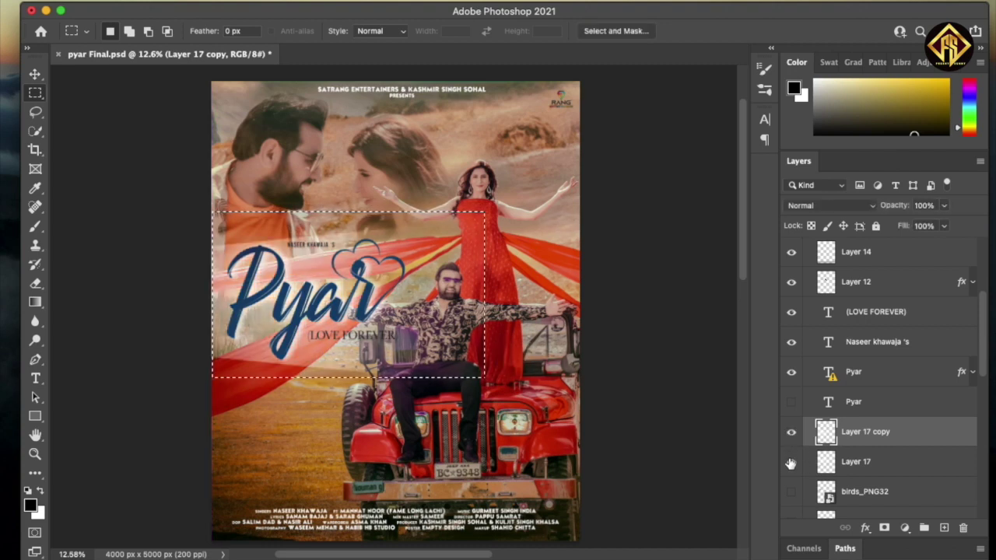
pyautogui.scroll(-2, 801, 451)
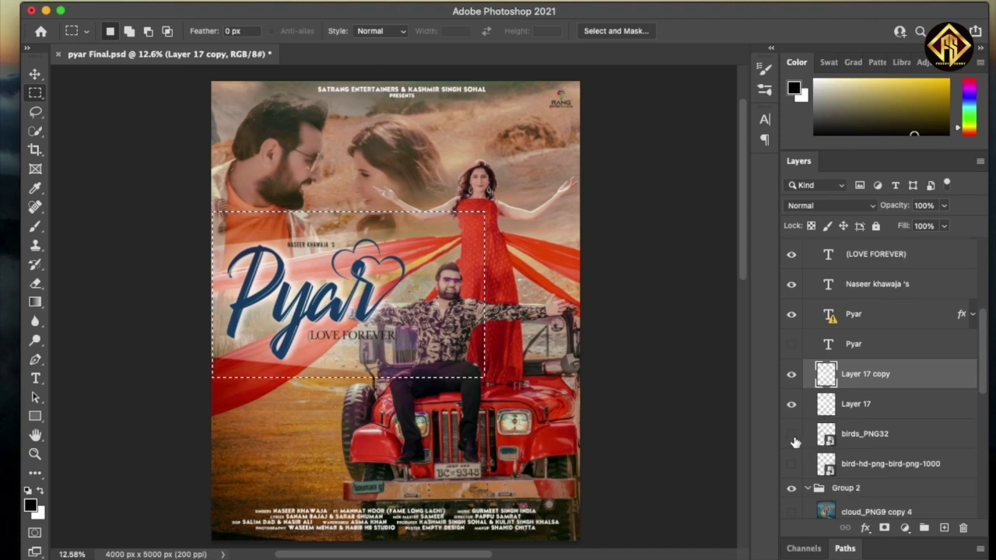
pyautogui.click(791, 434)
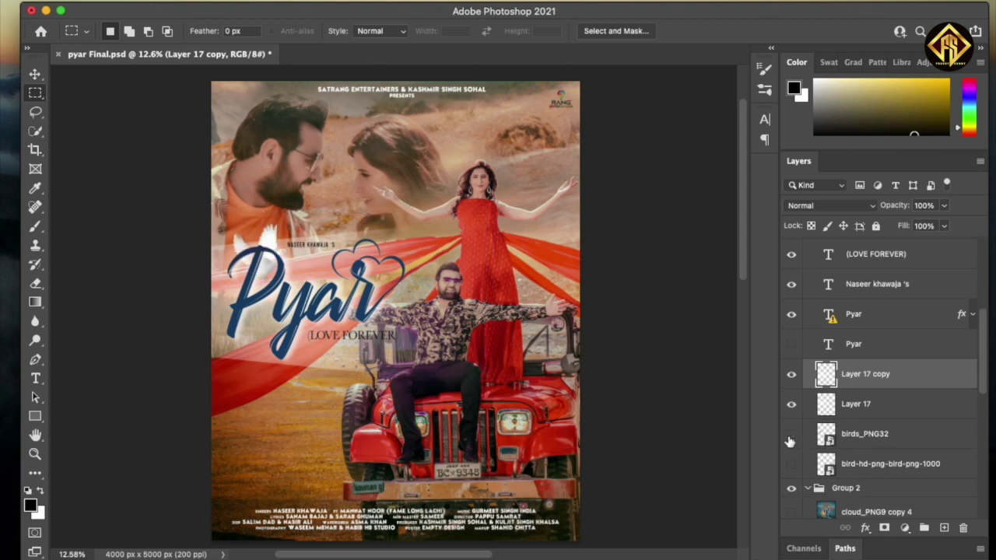
pyautogui.click(790, 438)
pyautogui.moveTo(172, 81); pyautogui.dragTo(721, 498)
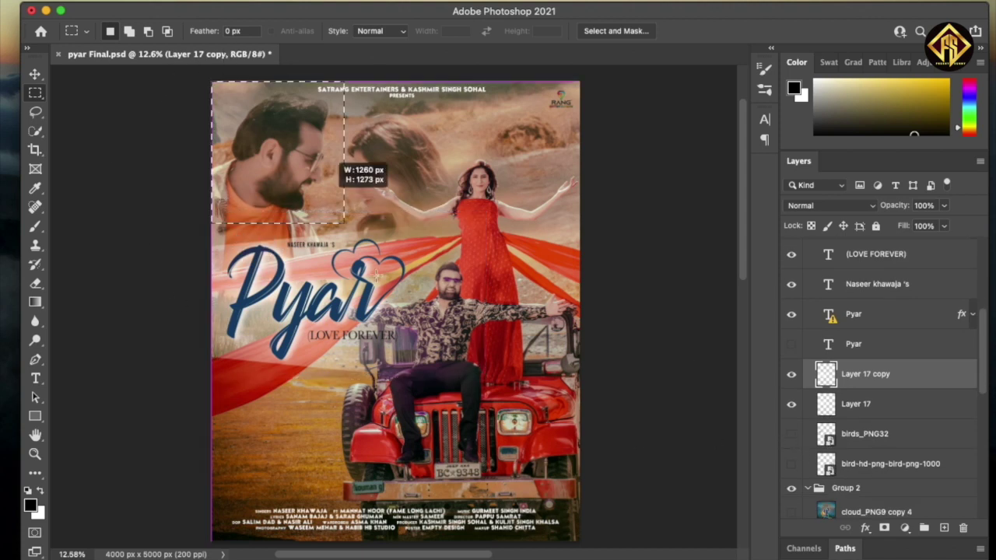
pyautogui.click(849, 442)
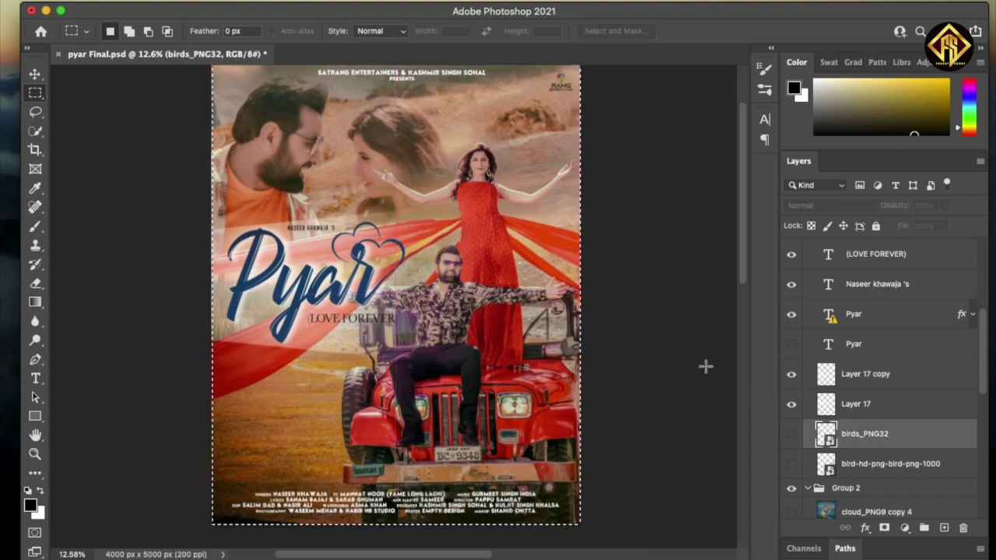
pyautogui.scroll(2, 642, 407)
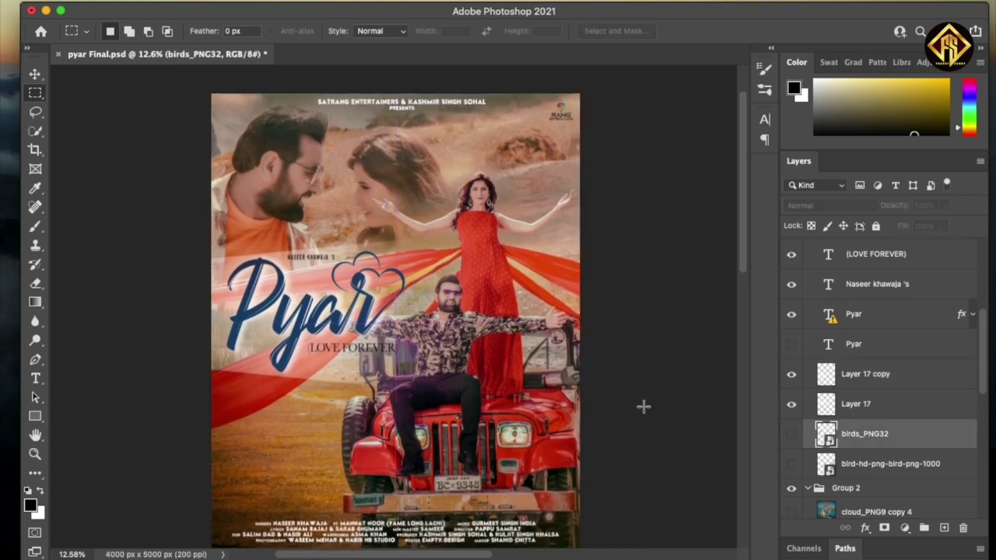
pyautogui.scroll(3, 398, 334)
pyautogui.scroll(2, 398, 335)
pyautogui.moveTo(395, 333); pyautogui.dragTo(404, 359)
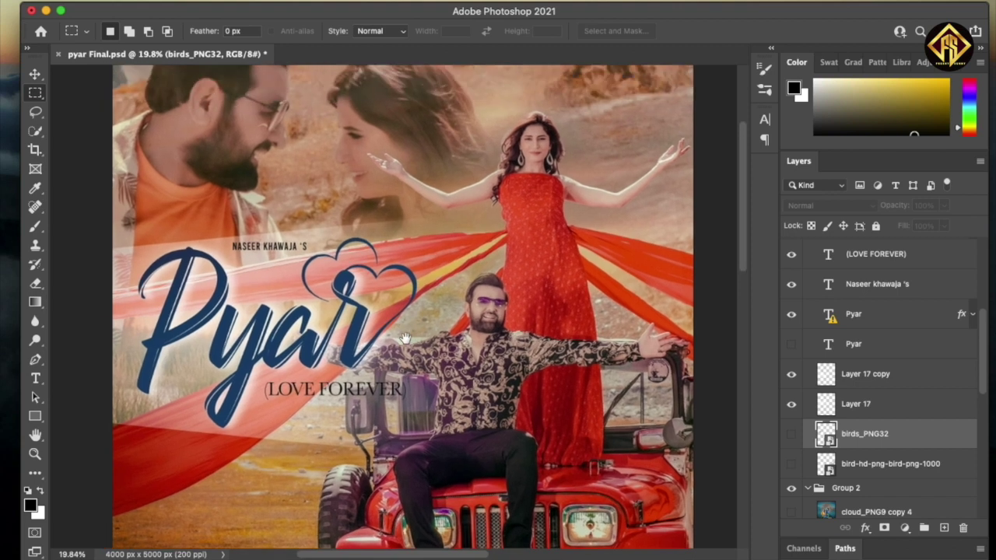
pyautogui.scroll(-5, 404, 359)
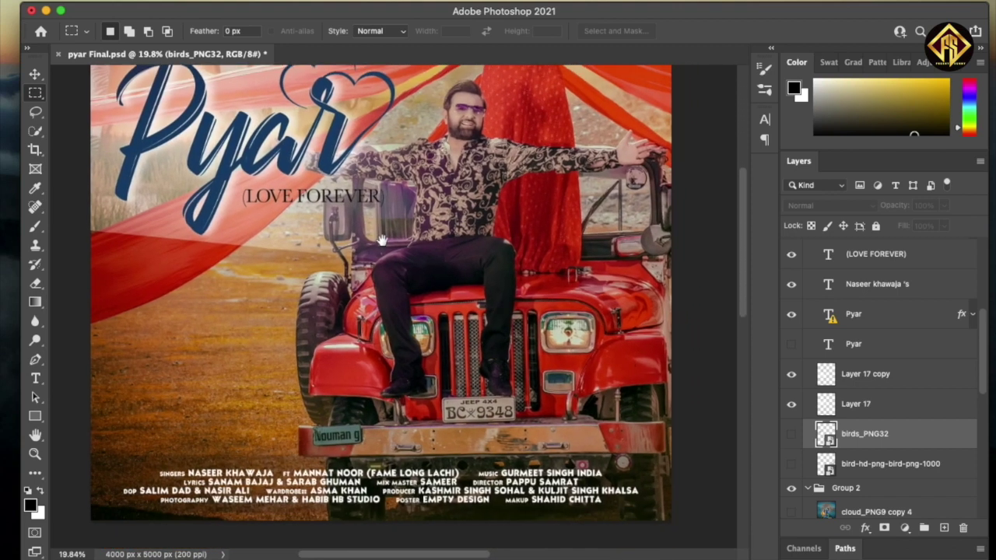
pyautogui.scroll(-1, 399, 293)
pyautogui.scroll(-1, 399, 293)
pyautogui.scroll(-1, 399, 293)
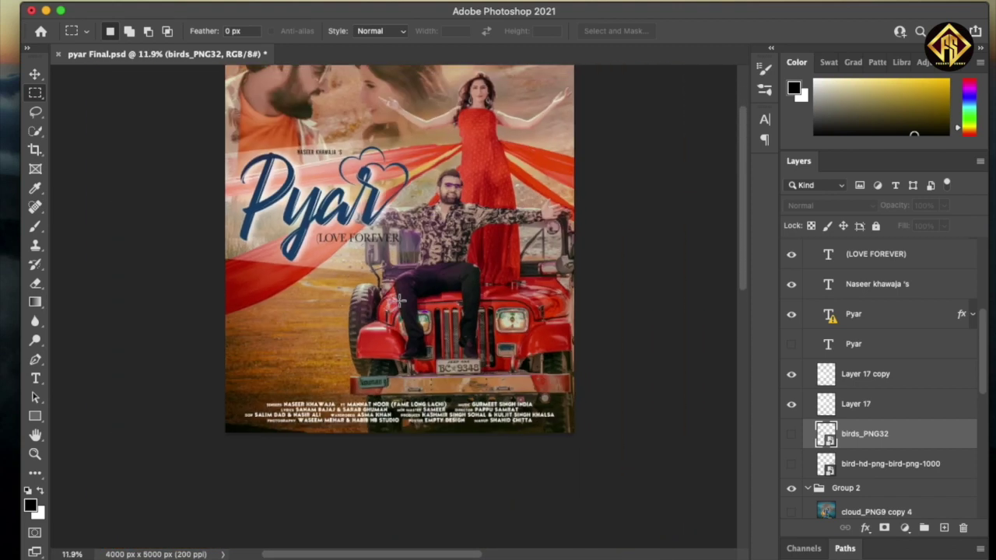
pyautogui.scroll(2, 399, 299)
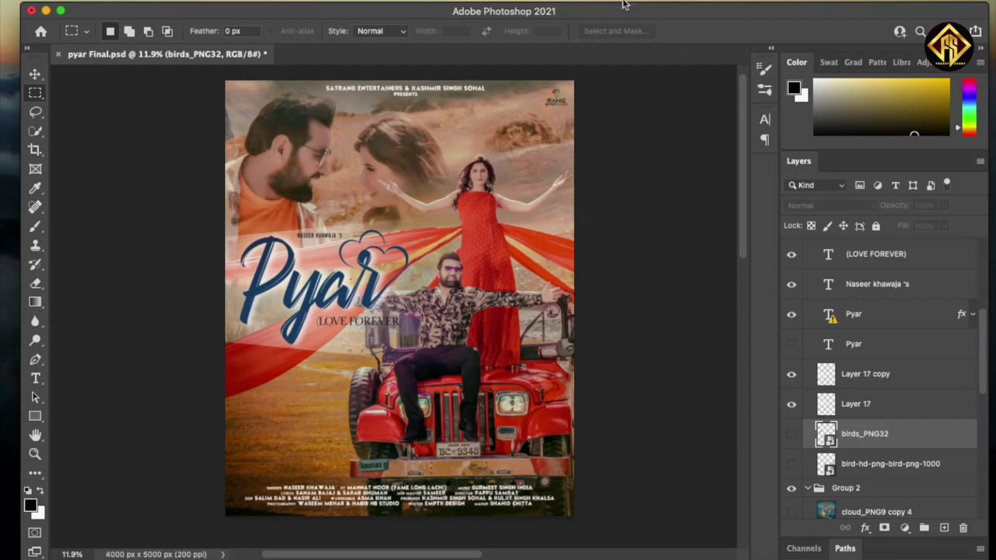